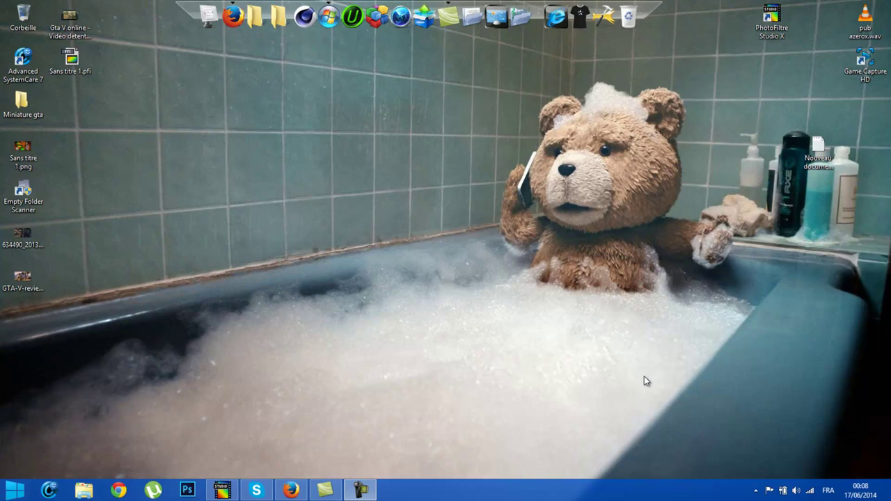
# Browse the Miniature gta folders and preview the 'gta v partie avec abonnés' thumbnail
pyautogui.doubleClick(23, 103)
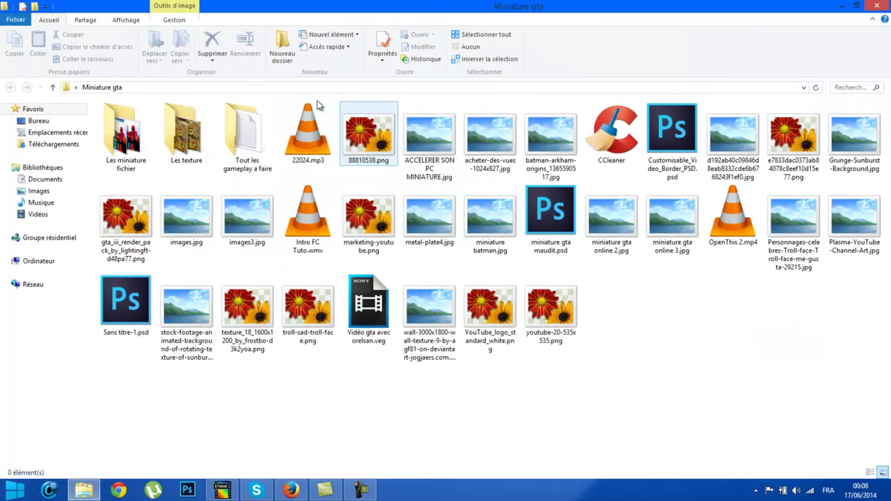
pyautogui.doubleClick(187, 136)
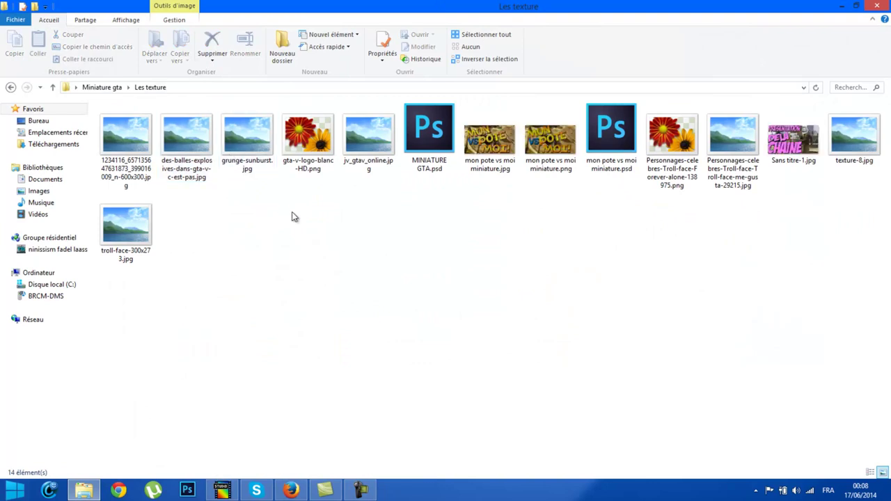
pyautogui.click(52, 87)
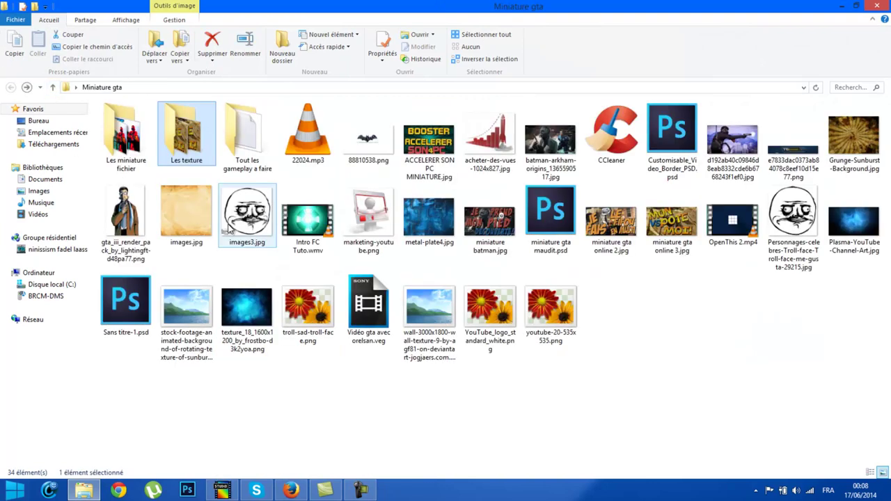
pyautogui.doubleClick(123, 132)
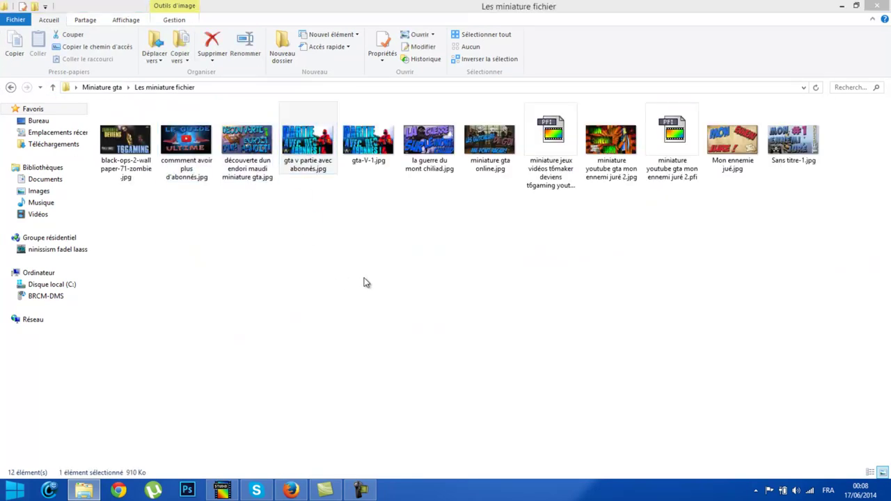
pyautogui.press('Return')
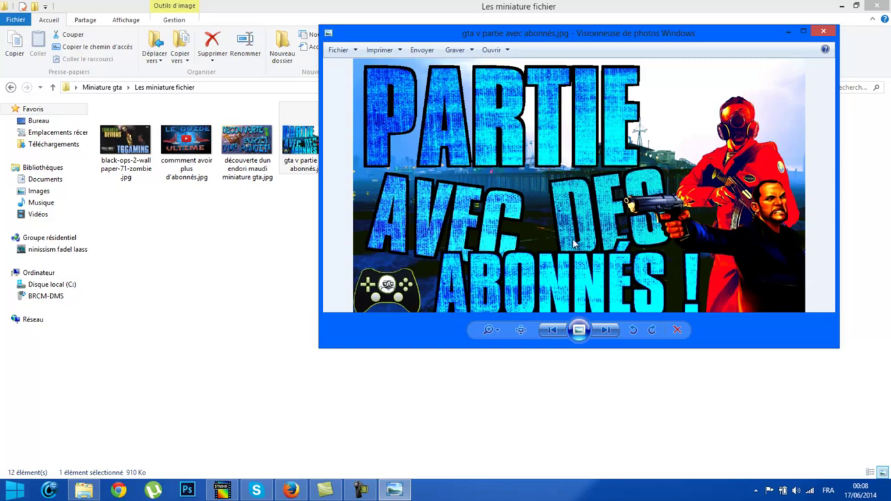
pyautogui.click(823, 30)
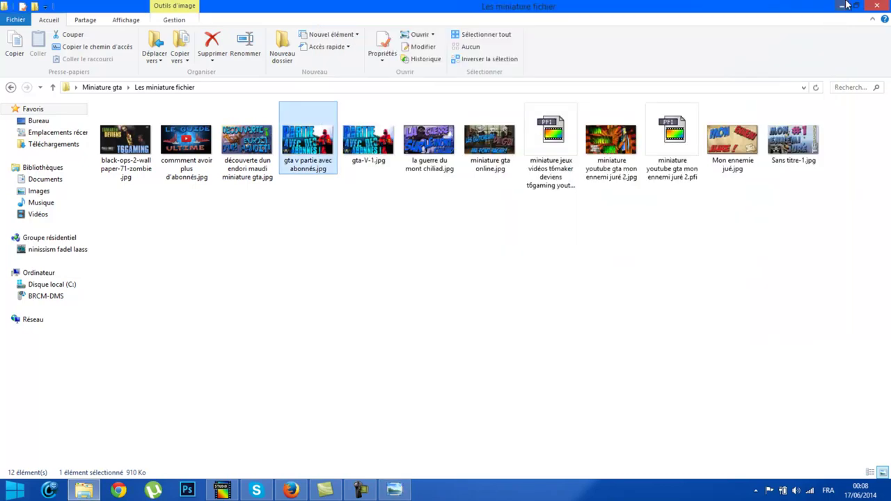
pyautogui.click(844, 6)
pyautogui.click(825, 32)
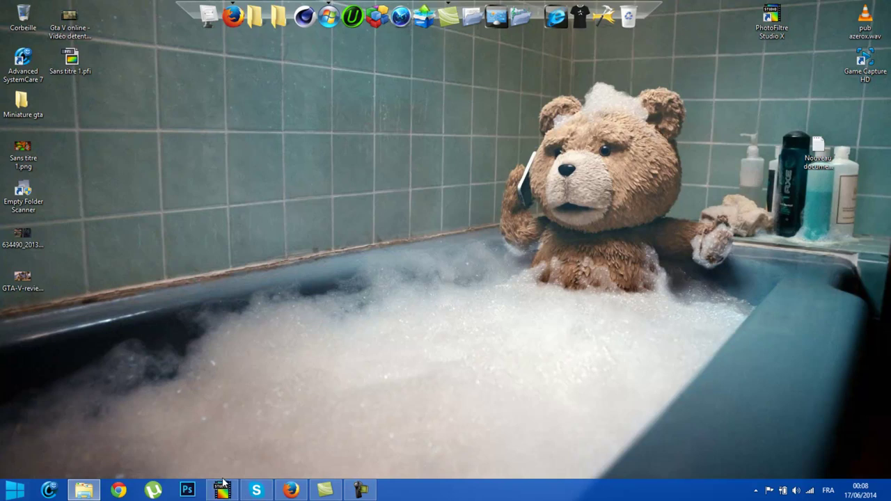
# Launch PhotoFiltre Studio X and create a blank white 1920 × 1080 image at 72 pixels/inch
pyautogui.click(222, 490)
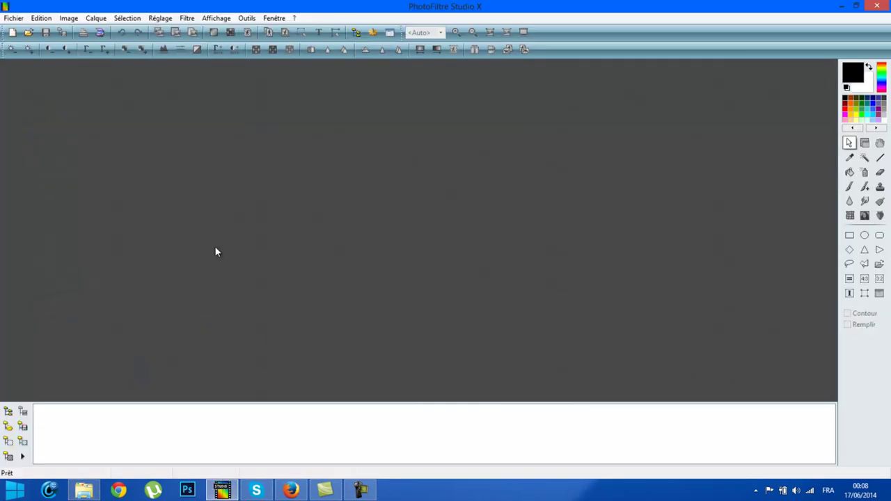
pyautogui.click(13, 19)
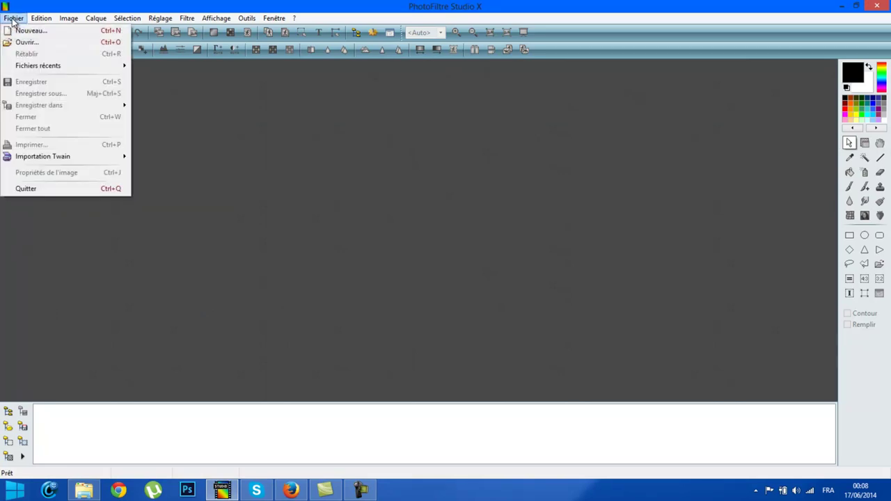
pyautogui.click(30, 30)
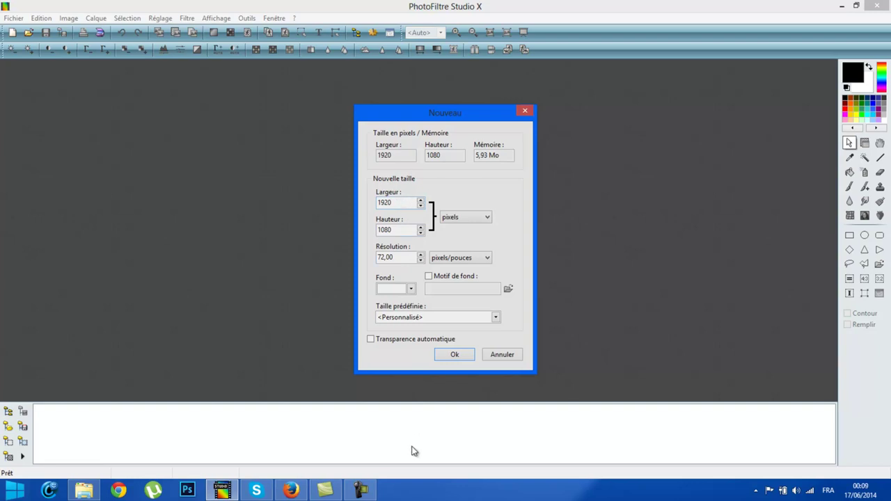
pyautogui.click(291, 491)
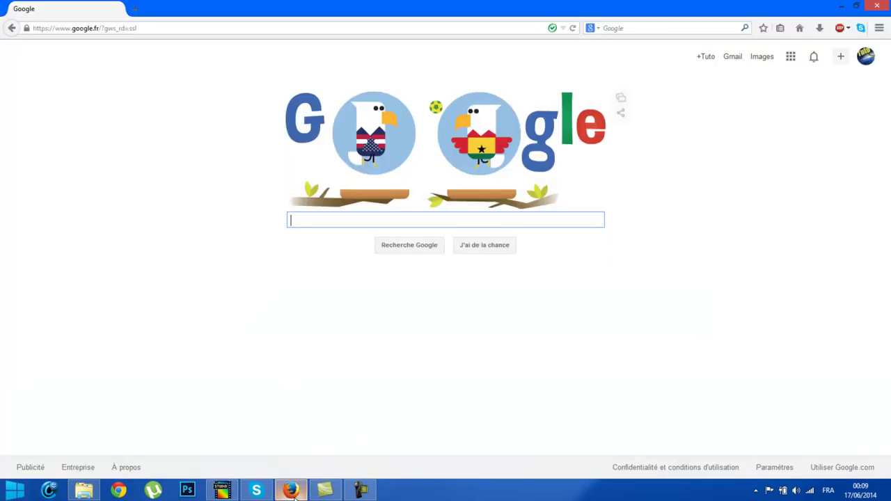
pyautogui.click(356, 491)
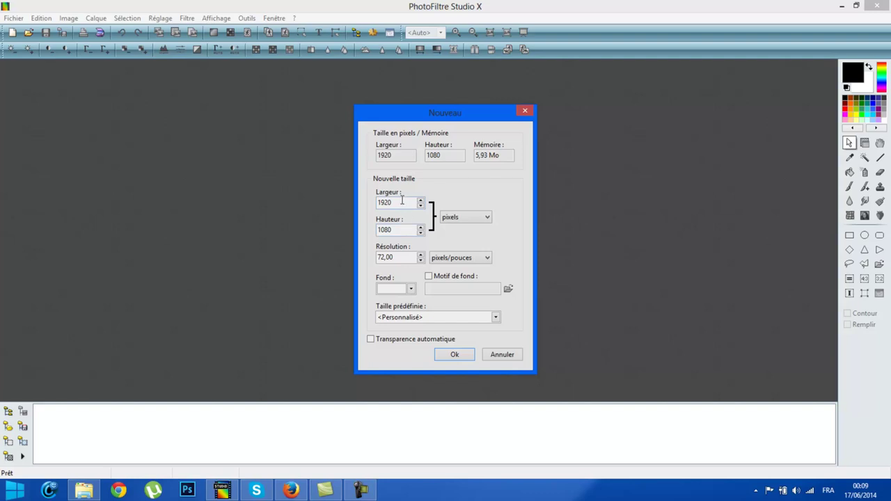
pyautogui.click(454, 355)
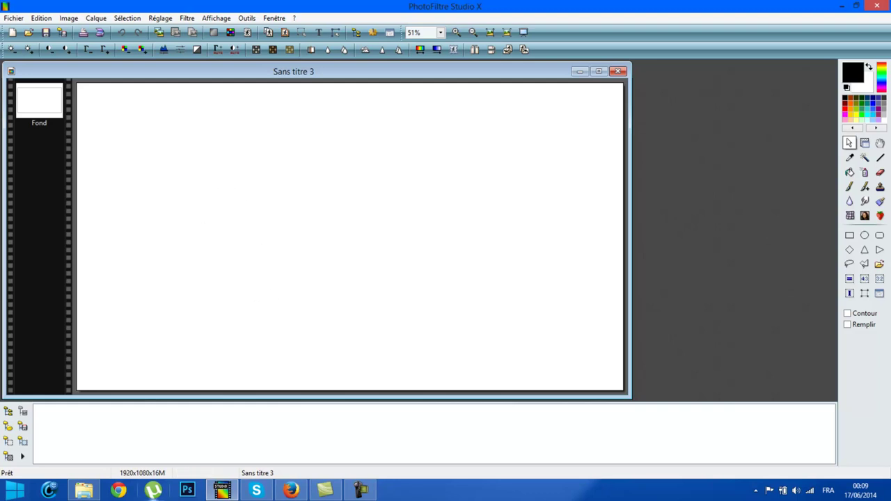
# In Firefox, search Google for 'image' and go to the Google Images page
pyautogui.click(291, 490)
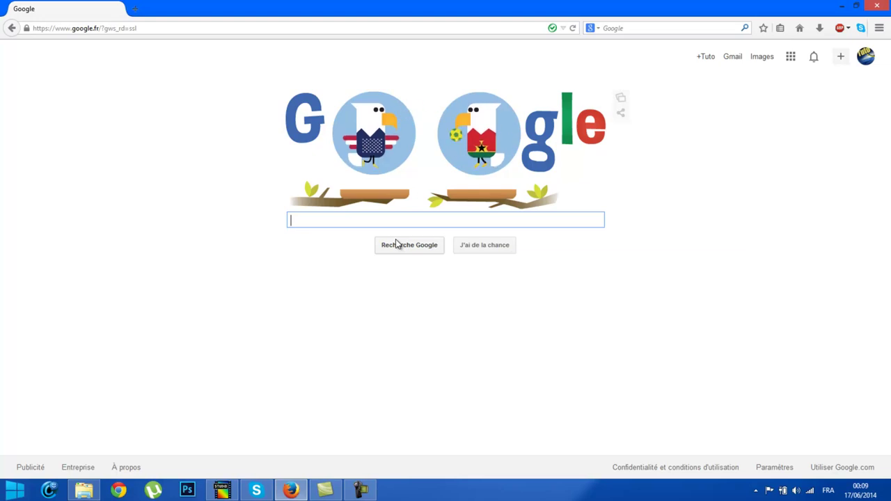
pyautogui.write('image')
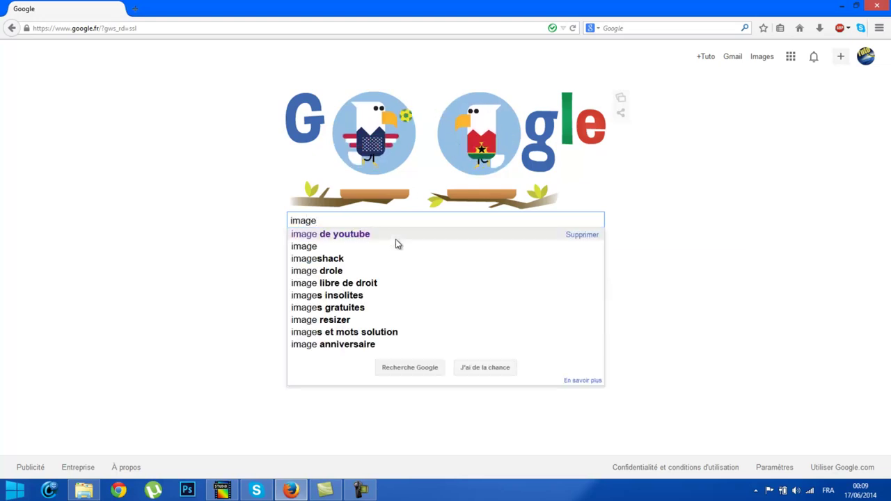
pyautogui.press('BackSpace')
pyautogui.press('BackSpace')
pyautogui.press('BackSpace')
pyautogui.press('BackSpace')
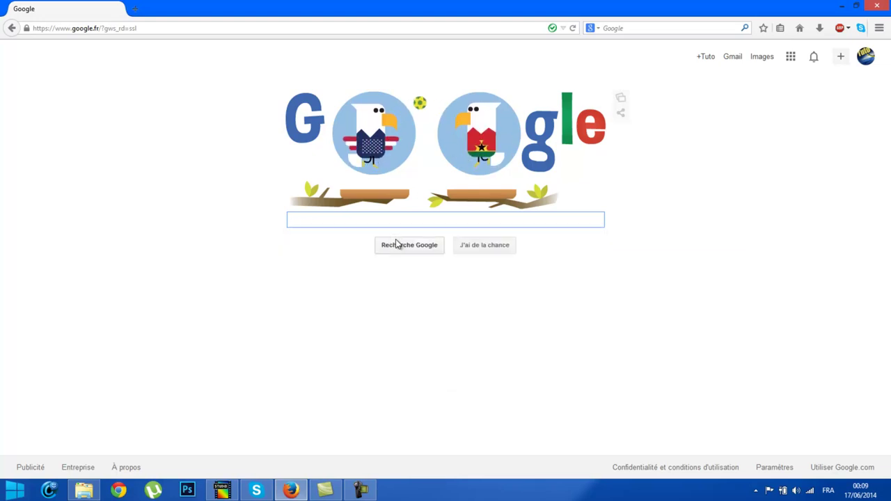
pyautogui.write('image')
pyautogui.press('Return')
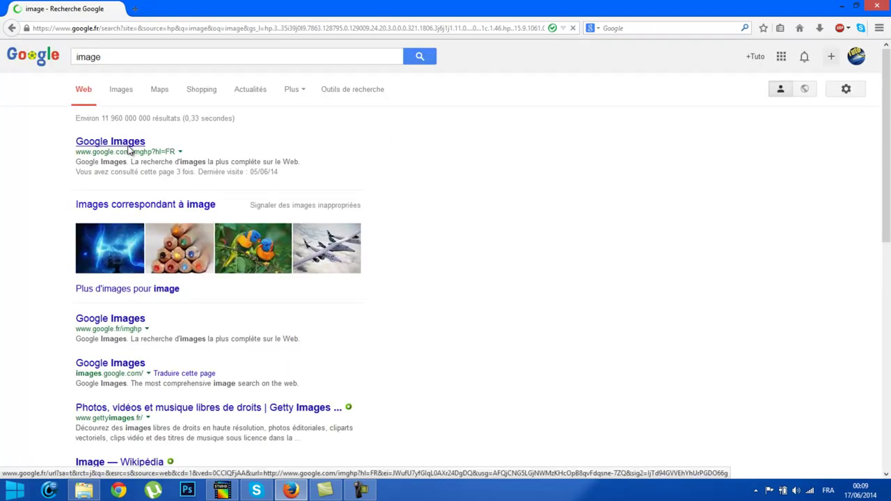
pyautogui.click(129, 143)
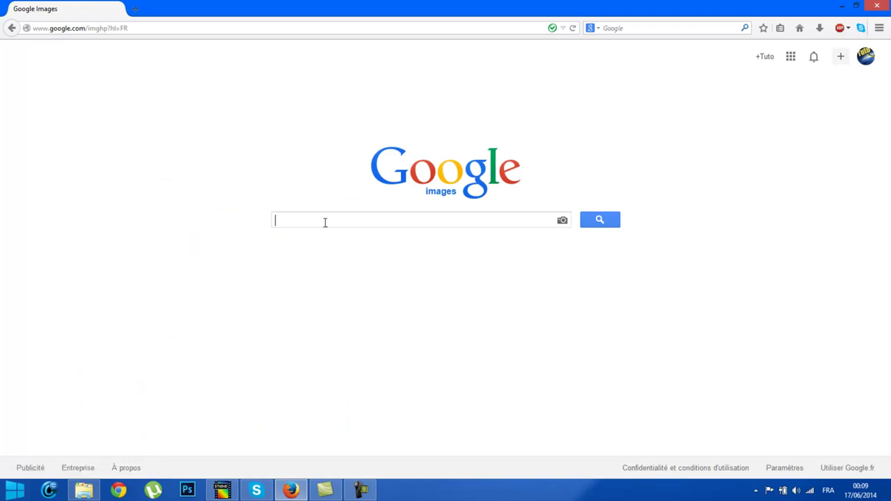
# Search Google Images for 'gta v online' and preview the alley image with the man and dog
pyautogui.write('gta v ')
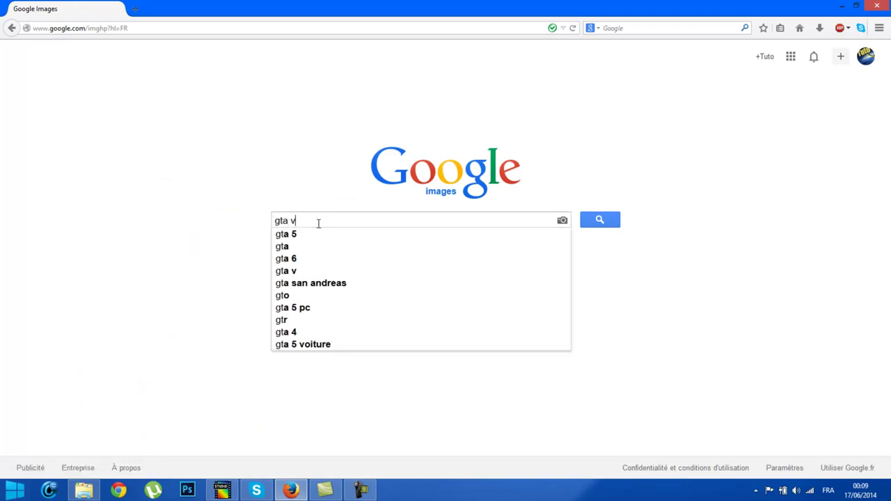
pyautogui.write('online')
pyautogui.press('Return')
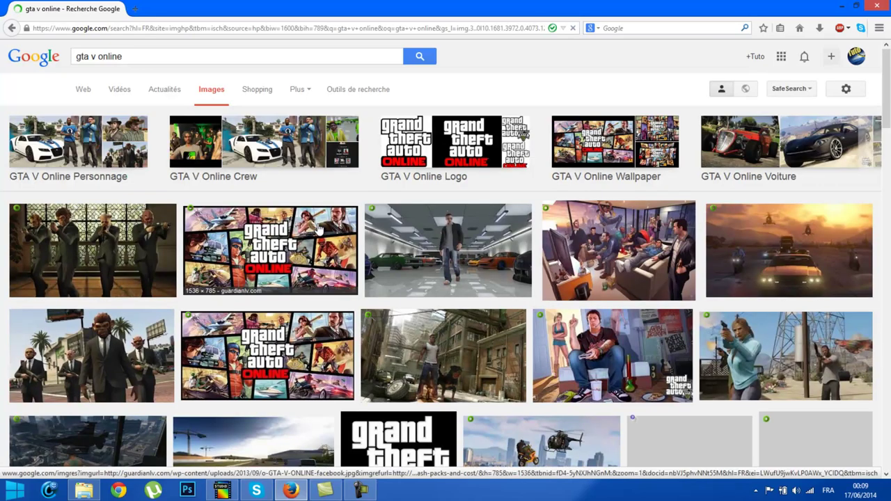
pyautogui.scroll(-5, 304, 233)
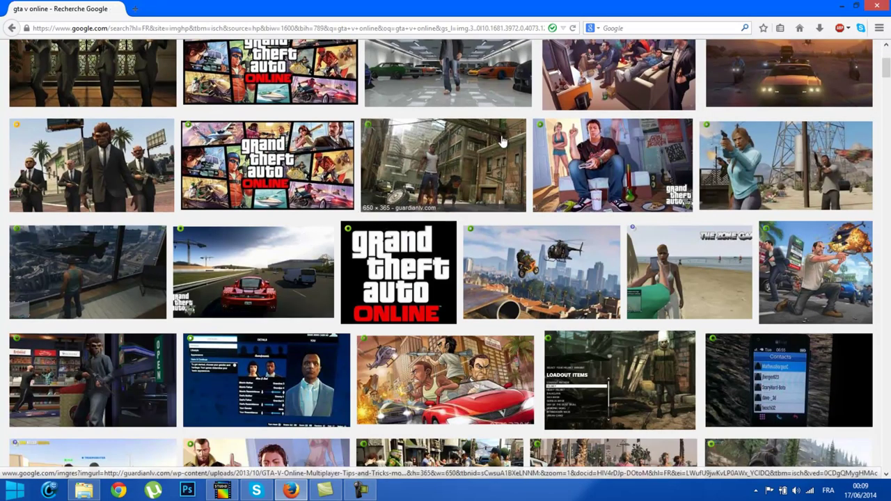
pyautogui.click(492, 141)
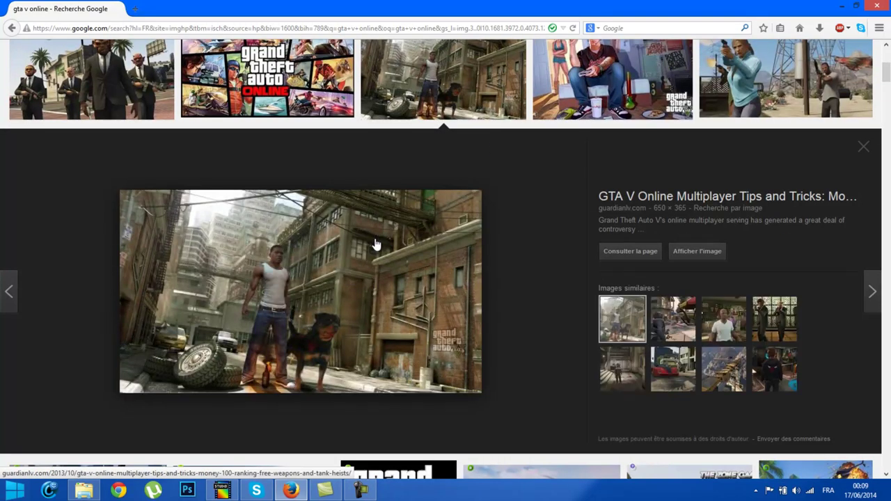
# Abandon saving the alley image and rerun the 'gta v online' image search
pyautogui.rightClick(375, 244)
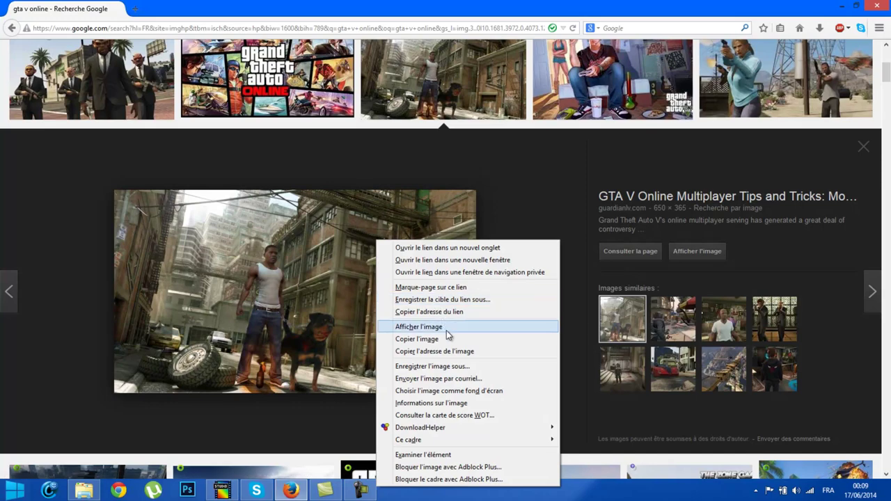
pyautogui.click(472, 367)
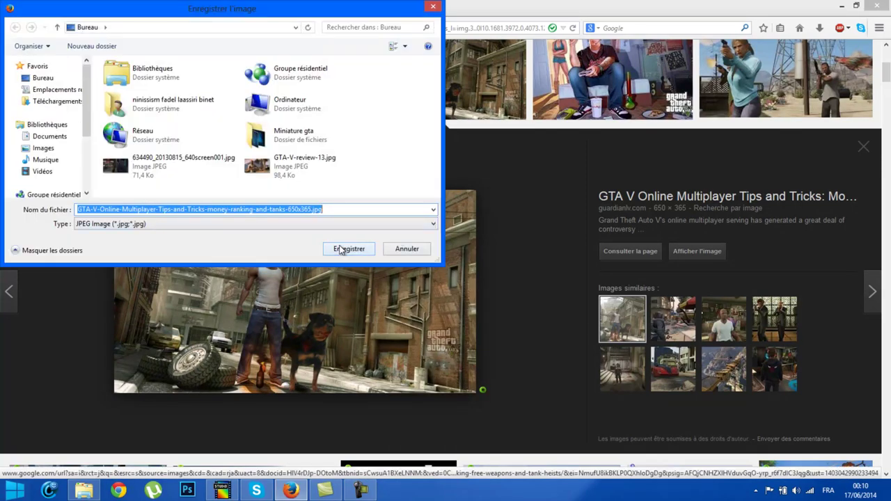
pyautogui.click(397, 251)
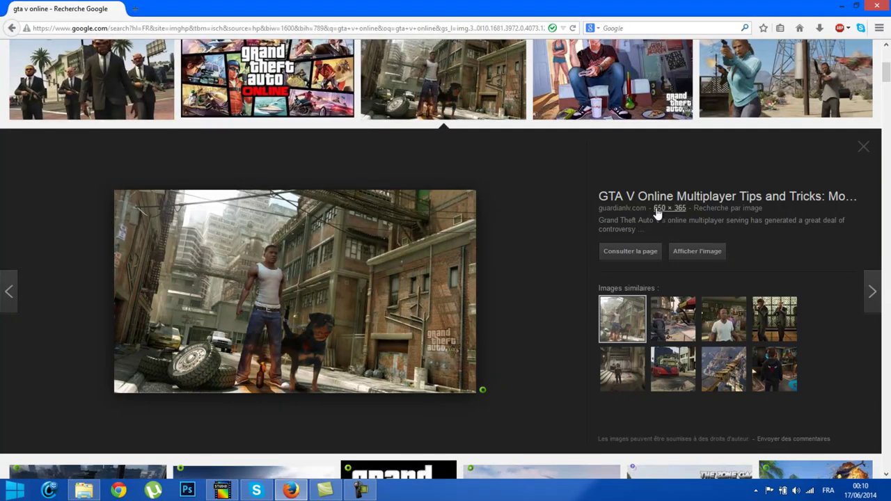
pyautogui.click(12, 28)
pyautogui.click(610, 221)
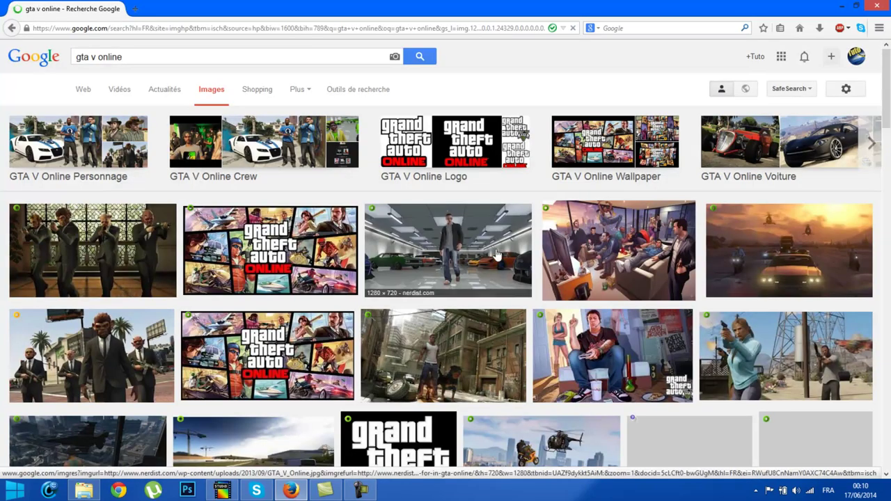
# Preview the masked robbers image and save it to the desktop as JPEG
pyautogui.scroll(-2, 23, 292)
pyautogui.scroll(-4, 23, 292)
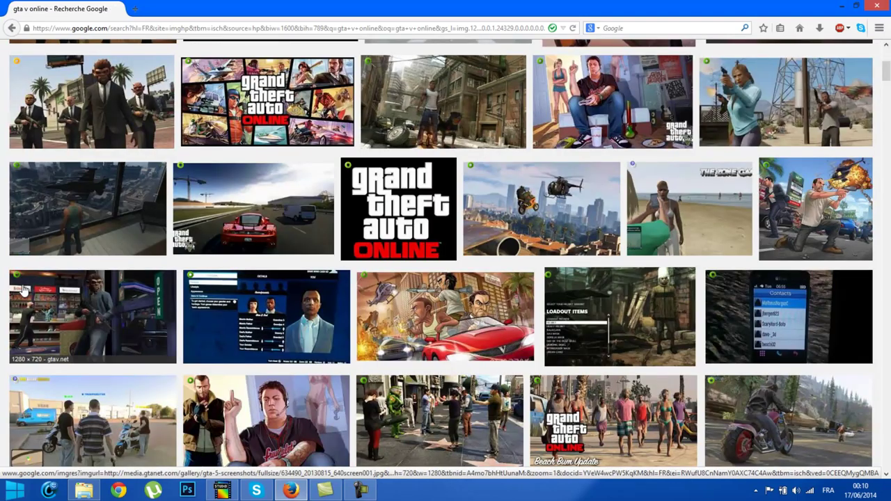
pyautogui.scroll(6, 223, 281)
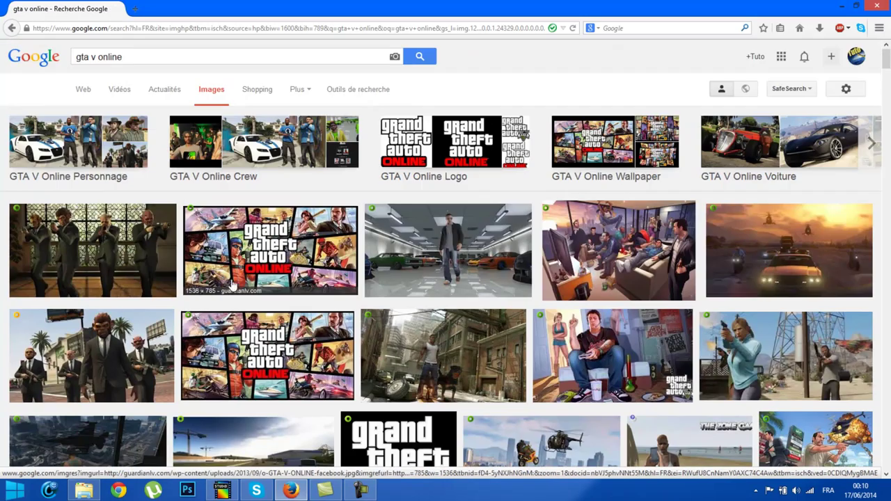
pyautogui.click(96, 229)
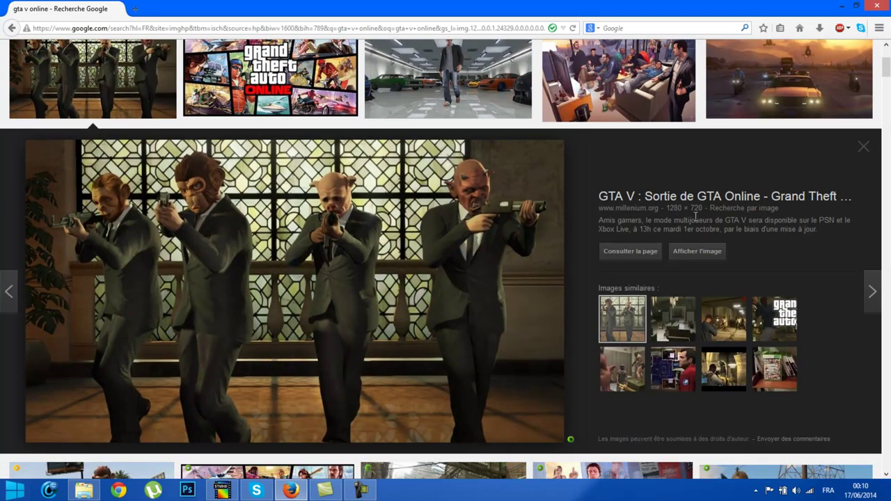
pyautogui.rightClick(360, 233)
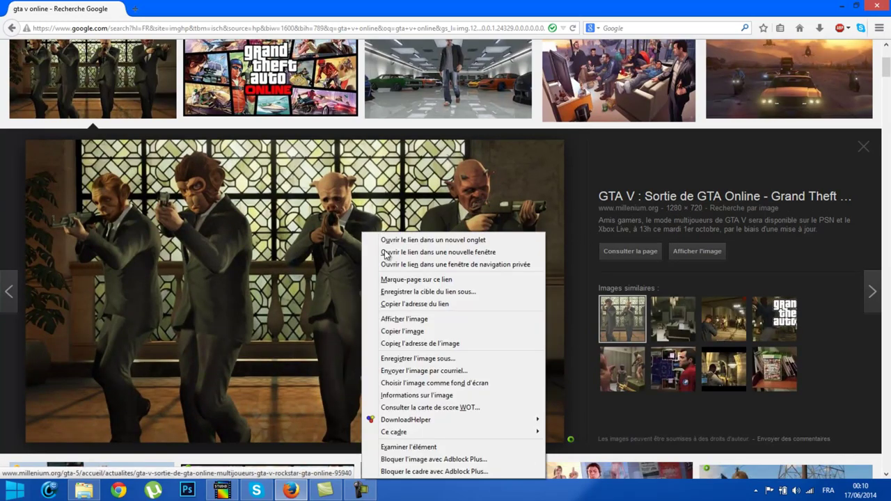
pyautogui.click(445, 358)
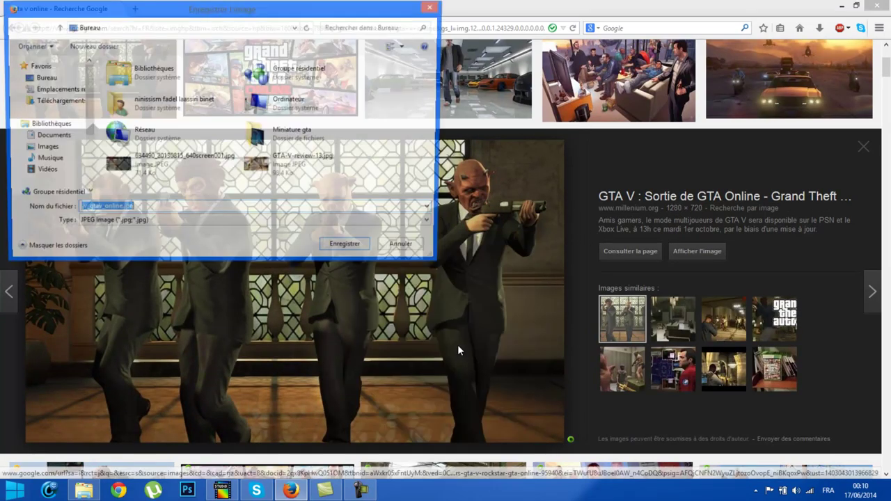
pyautogui.click(360, 254)
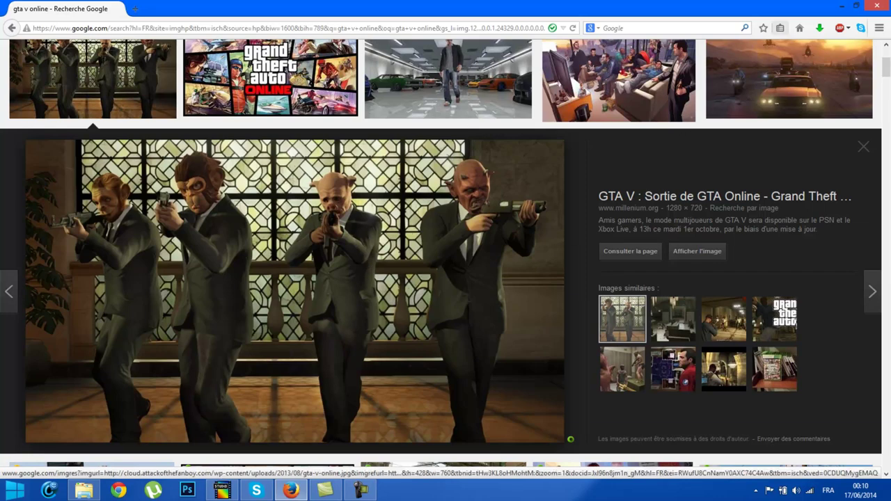
pyautogui.click(843, 6)
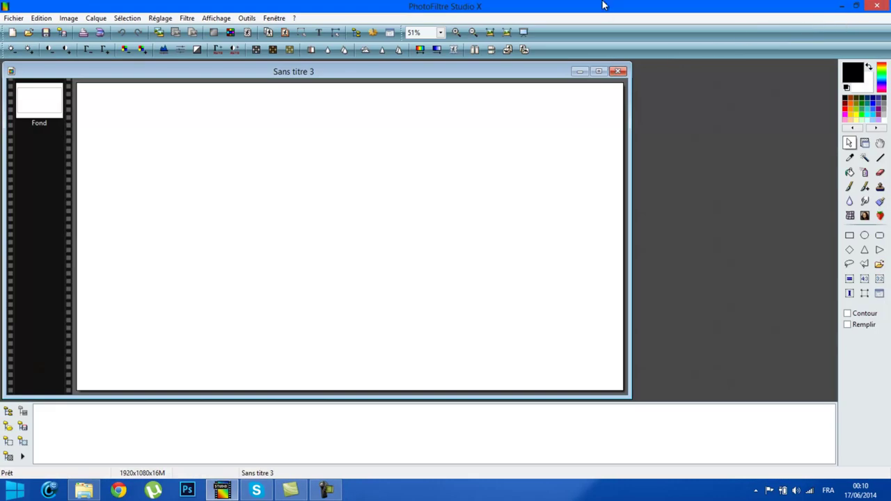
# Drag jv_gtav_online.jpg from the desktop into PhotoFiltre, close its document unsaved, and maximize the editor
pyautogui.moveTo(604, 5); pyautogui.dragTo(558, 53)
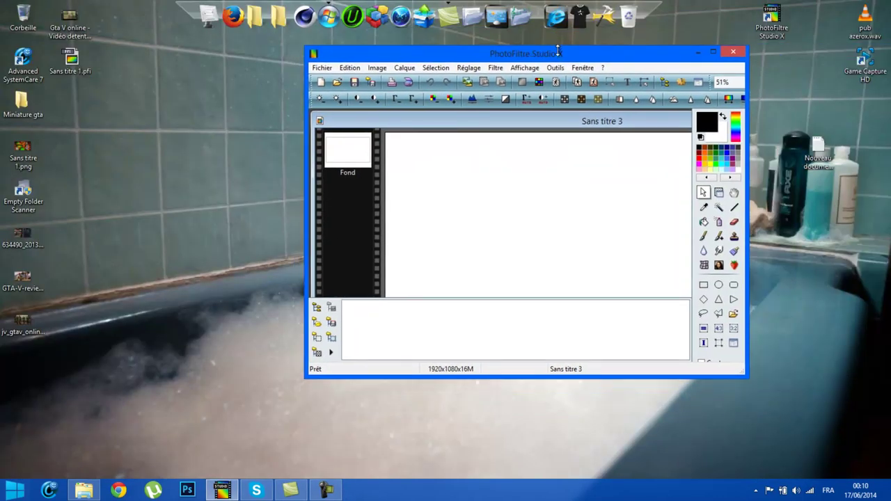
pyautogui.moveTo(23, 324)
pyautogui.mouseDown()
pyautogui.moveTo(50, 340)
pyautogui.moveTo(458, 335)
pyautogui.mouseUp()
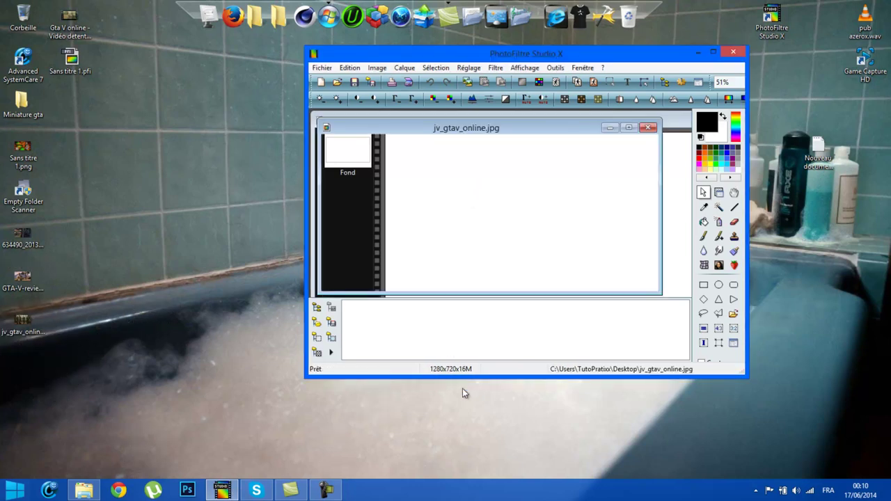
pyautogui.click(724, 54)
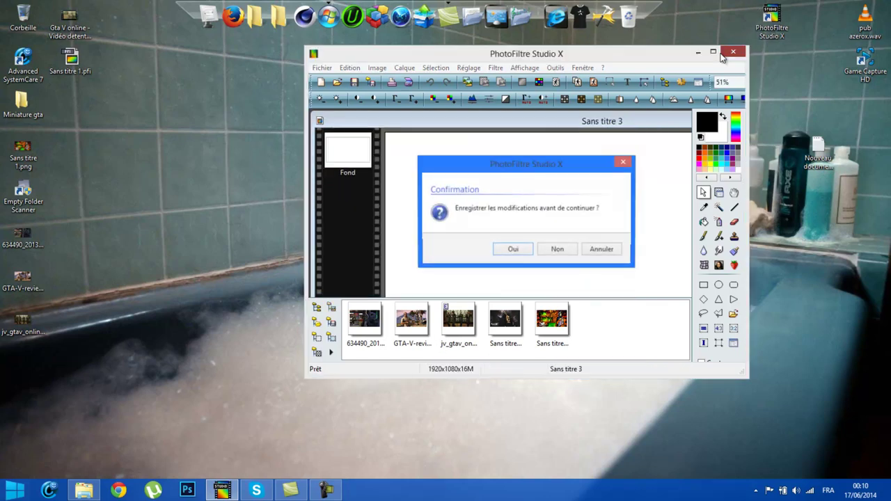
pyautogui.click(603, 250)
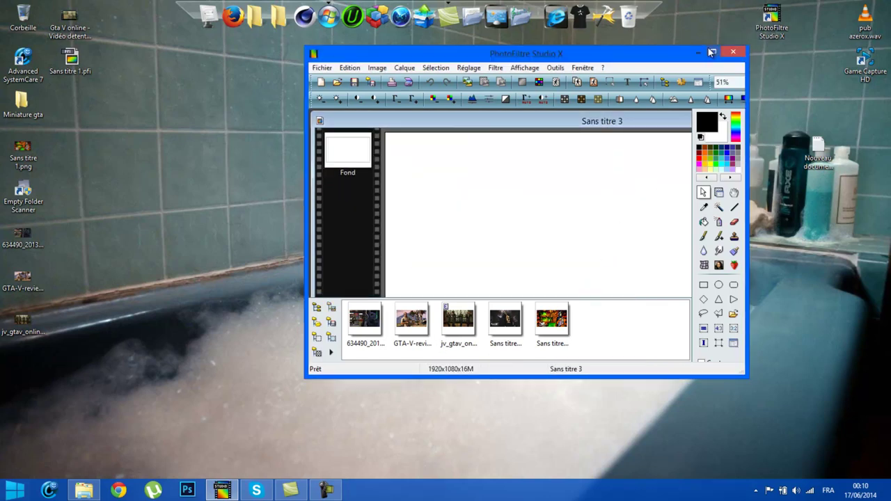
pyautogui.click(711, 52)
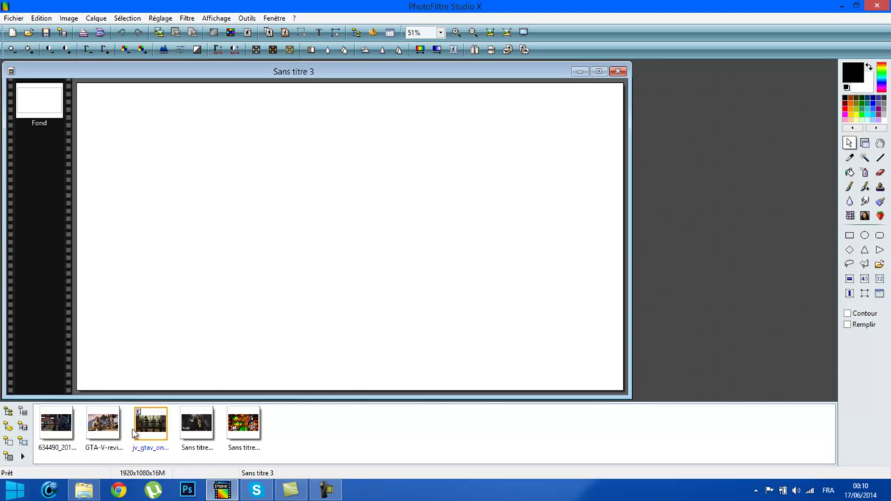
# Drop the jv_gtav robbers thumbnail onto Sans titre 3 and stretch that layer across the full canvas
pyautogui.moveTo(153, 433); pyautogui.dragTo(274, 255)
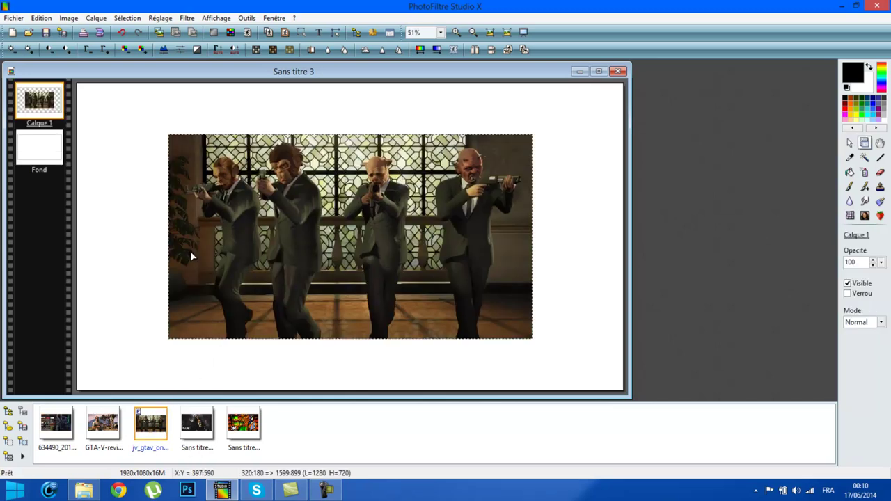
pyautogui.rightClick(269, 253)
pyautogui.click(363, 333)
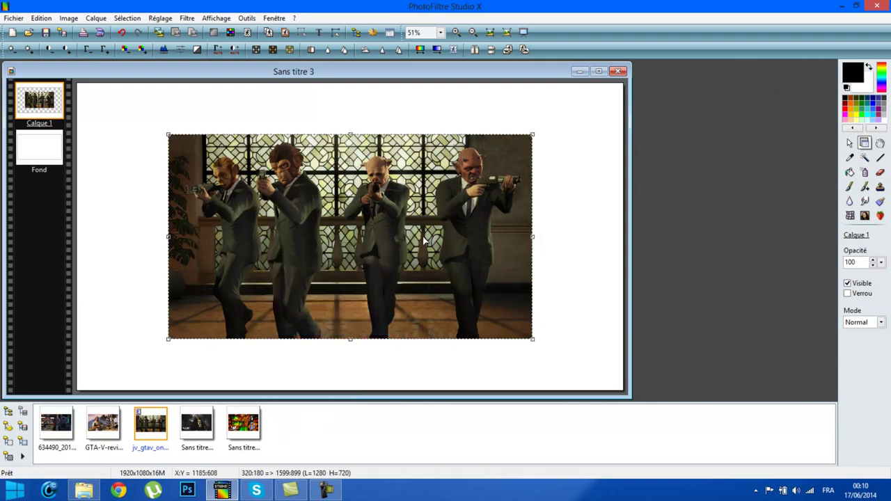
pyautogui.moveTo(533, 135); pyautogui.dragTo(638, 88)
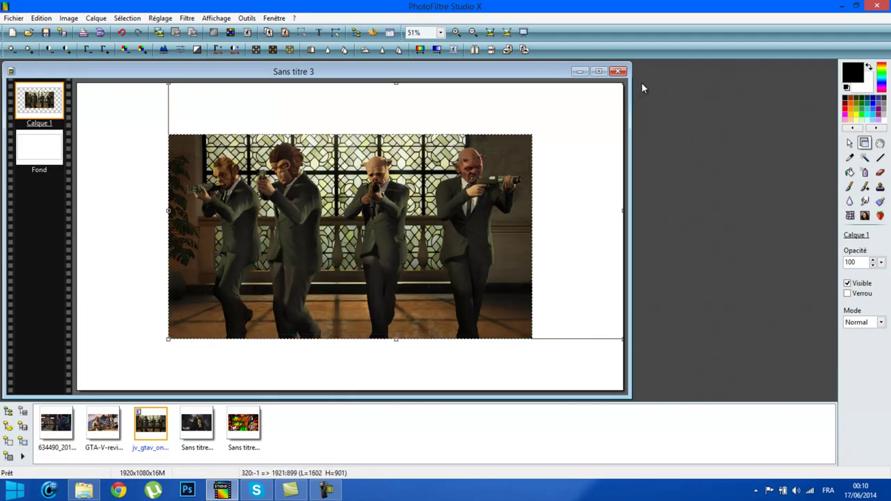
pyautogui.press('Return')
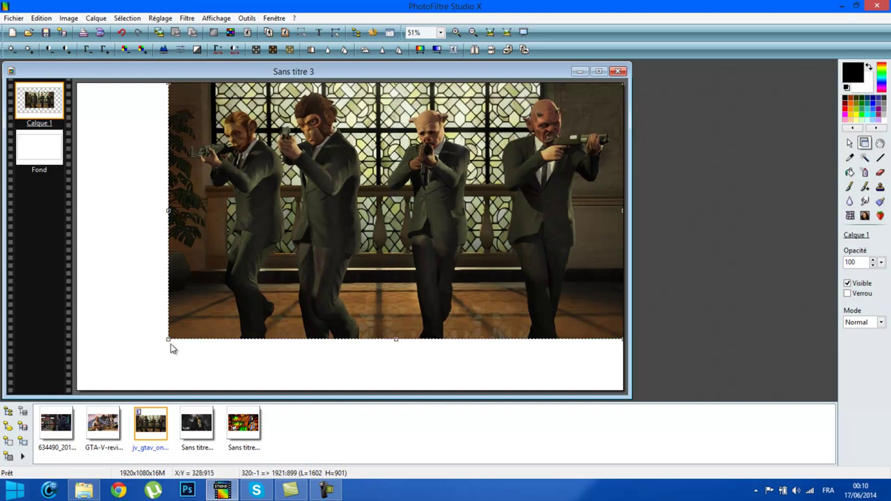
pyautogui.moveTo(172, 344); pyautogui.dragTo(79, 392)
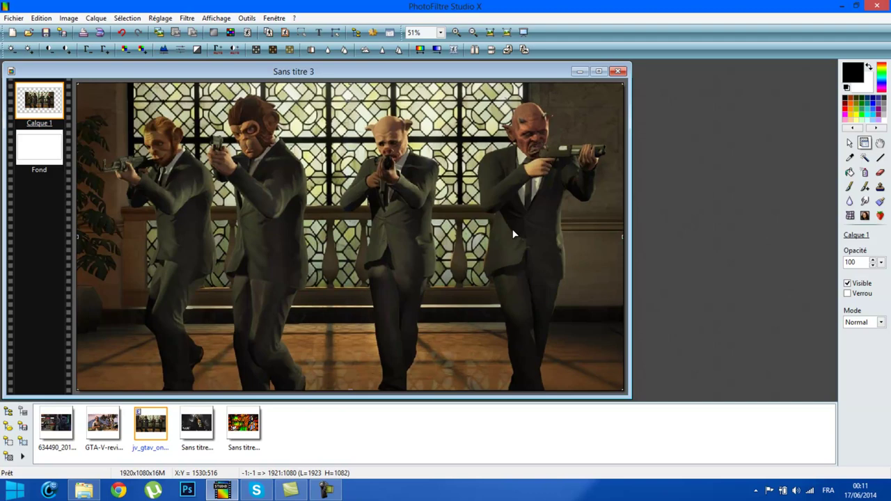
pyautogui.rightClick(513, 234)
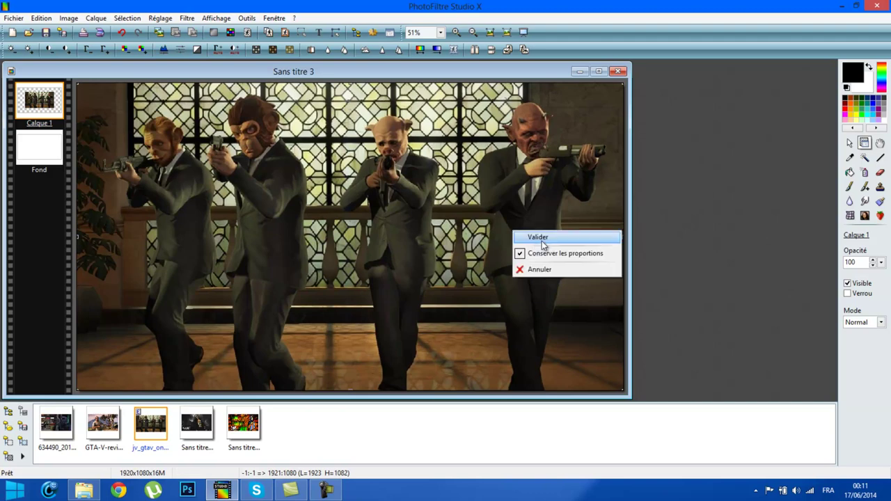
pyautogui.click(536, 240)
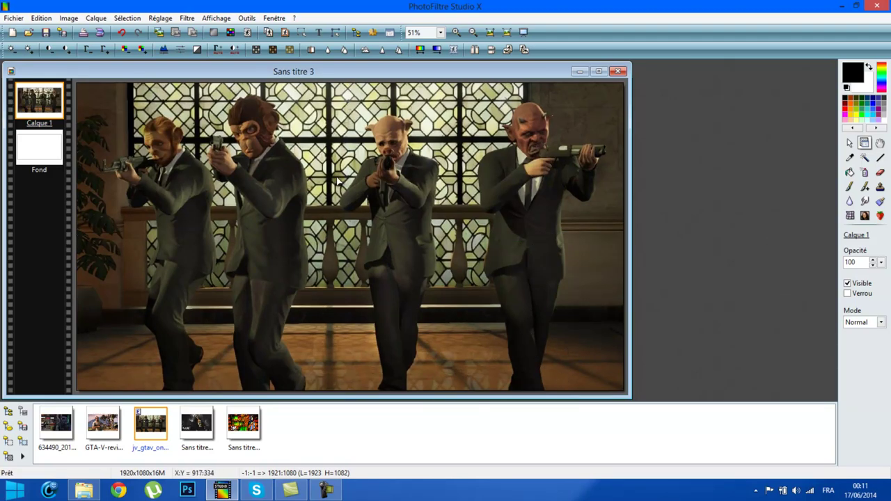
# Raise the robbers image saturation to 60% via Teinte / Saturation
pyautogui.click(160, 18)
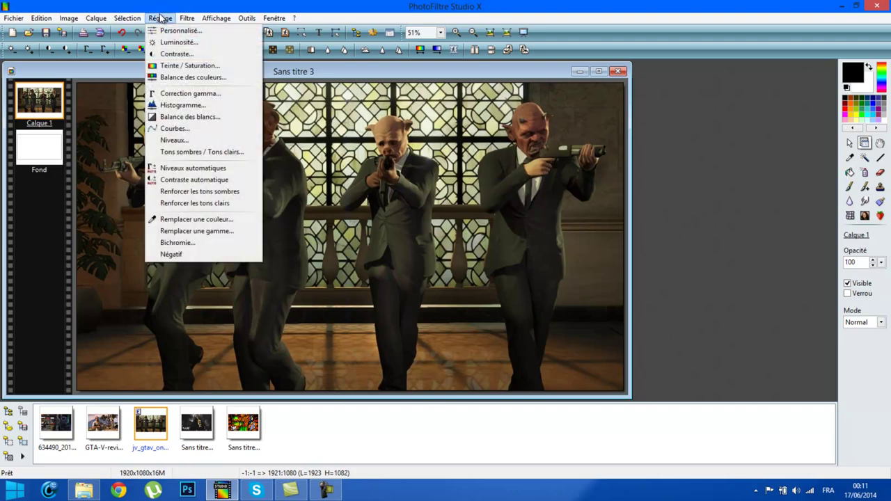
pyautogui.click(186, 65)
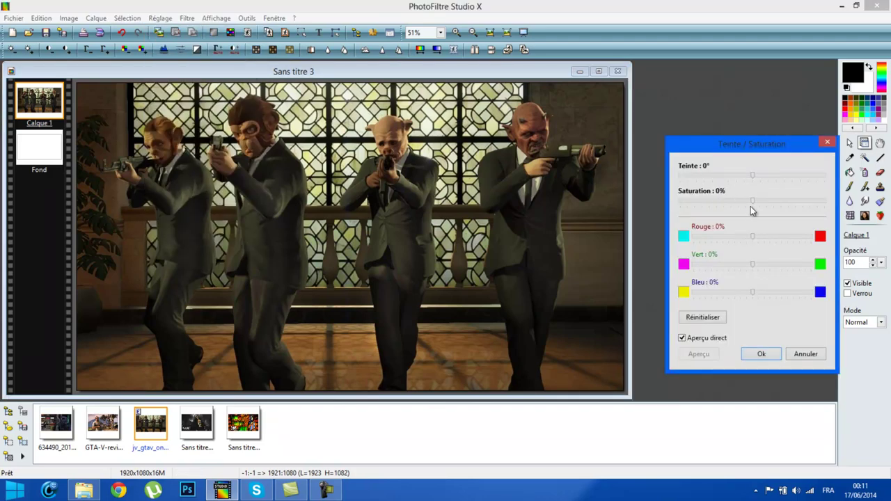
pyautogui.moveTo(752, 202); pyautogui.dragTo(795, 204)
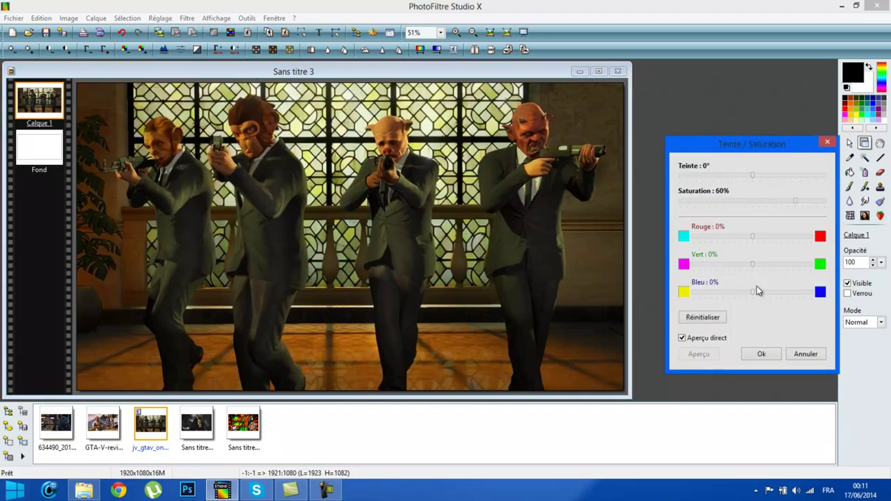
pyautogui.click(760, 356)
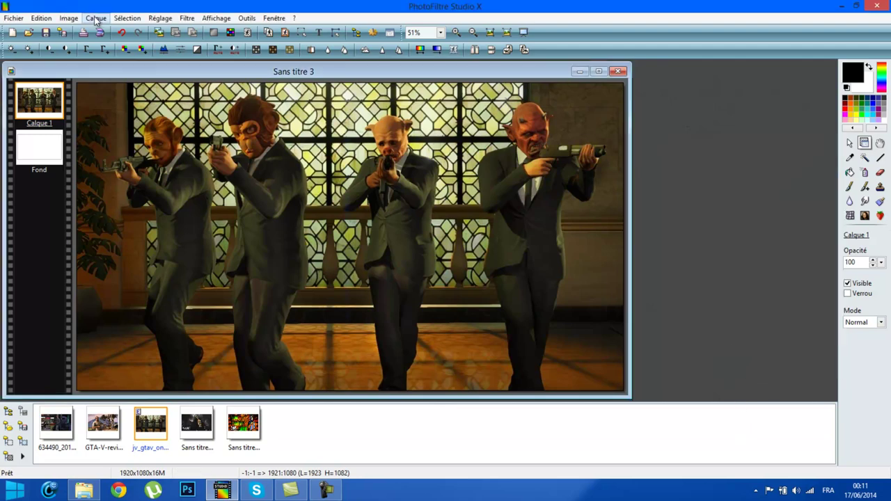
# Boost the image contrast to 77%
pyautogui.click(160, 18)
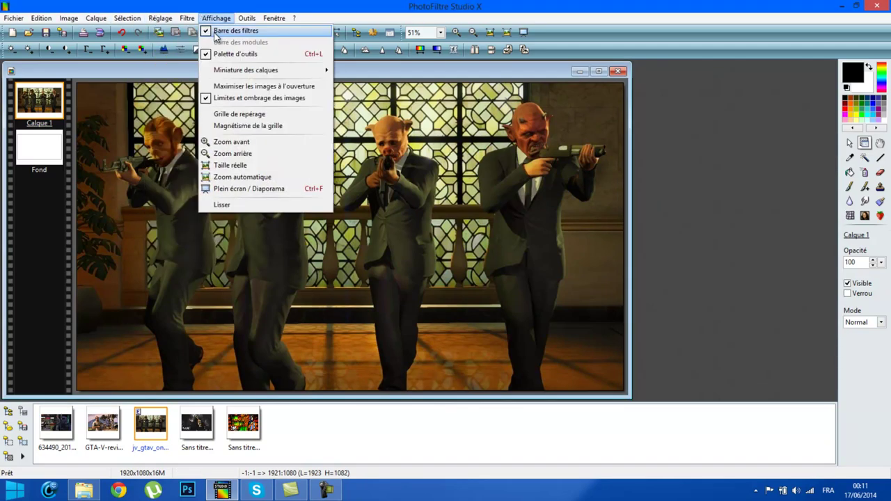
pyautogui.click(176, 54)
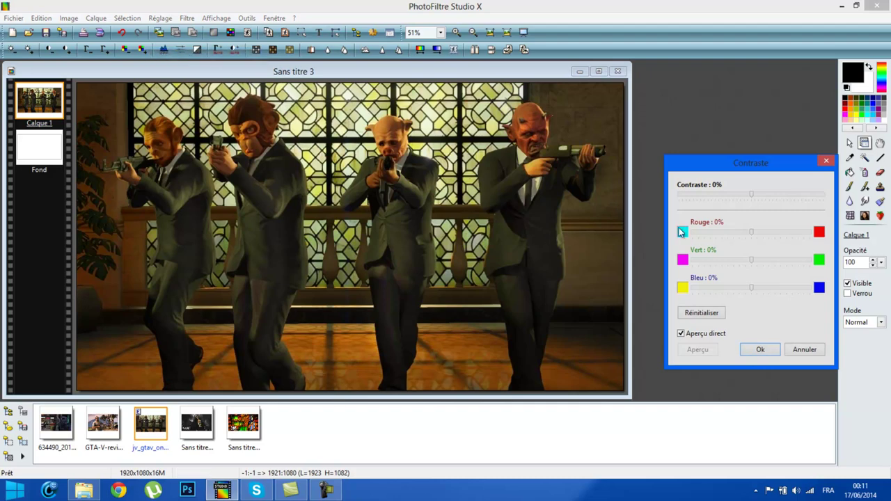
pyautogui.moveTo(757, 196); pyautogui.dragTo(835, 202)
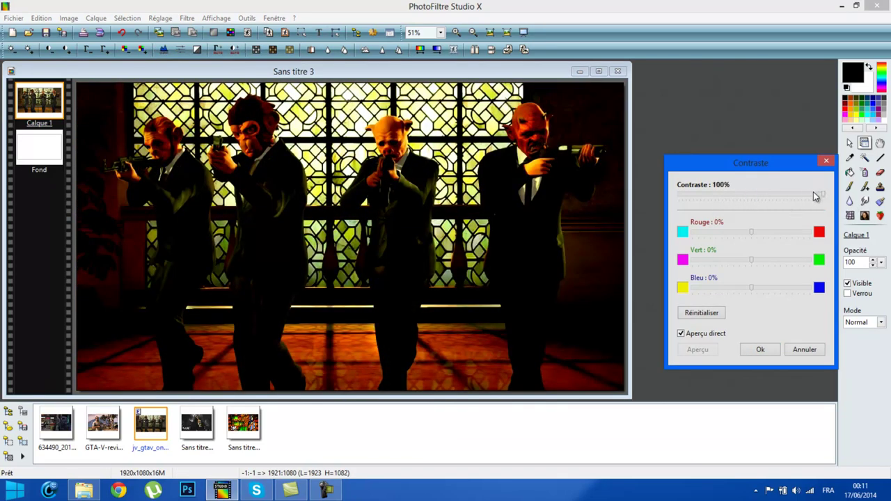
pyautogui.moveTo(822, 197); pyautogui.dragTo(807, 200)
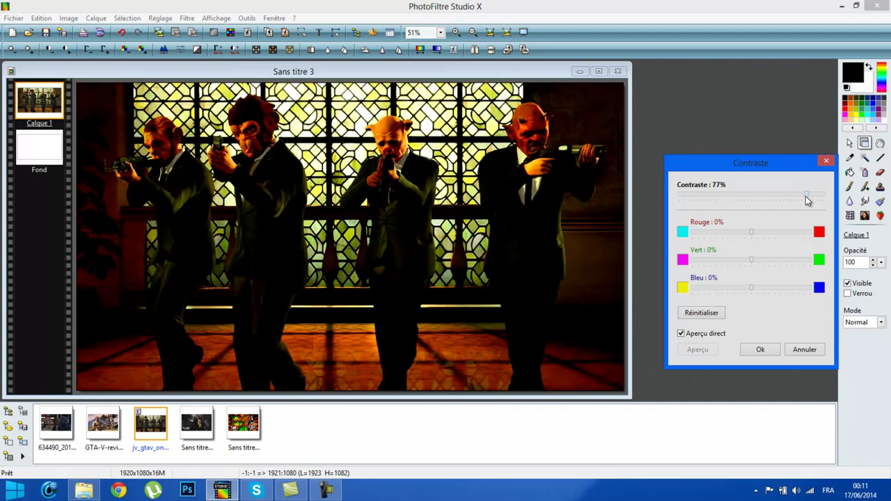
pyautogui.click(760, 349)
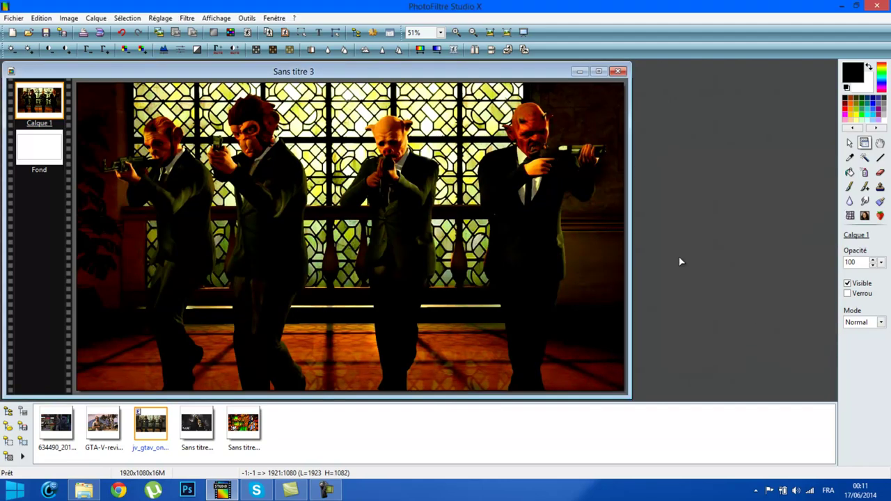
# Apply a gamma correction with level 0.90
pyautogui.click(158, 19)
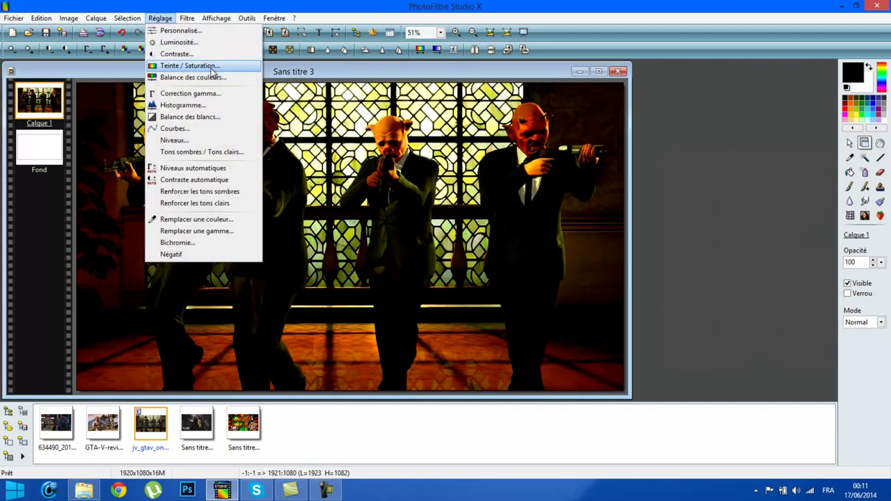
pyautogui.click(209, 94)
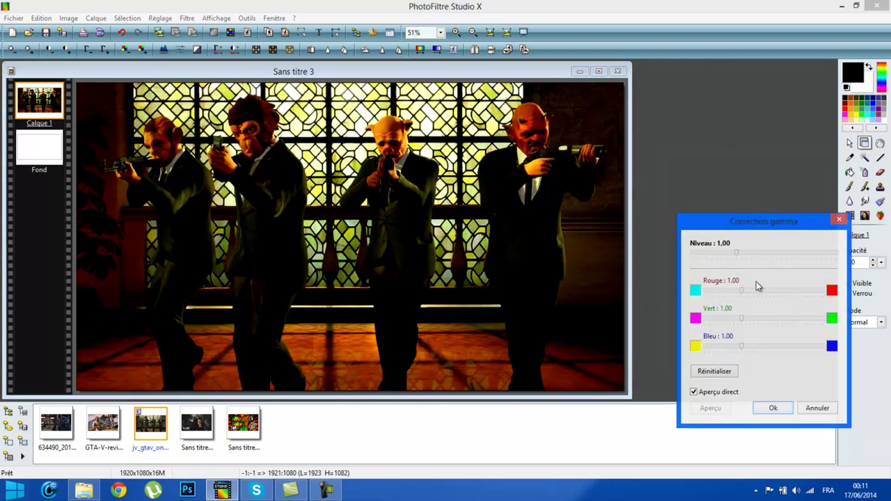
pyautogui.moveTo(736, 253); pyautogui.dragTo(732, 253)
pyautogui.click(771, 408)
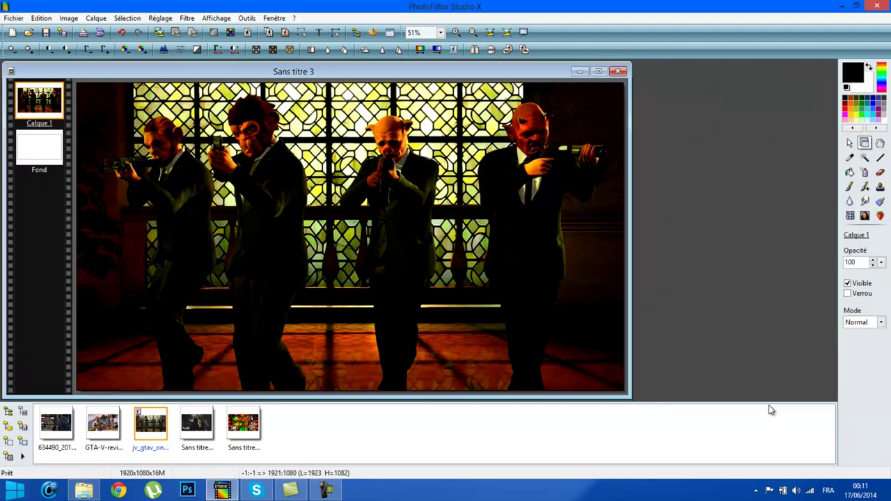
# Apply a Personnalisé adjustment of +28% brightness on the Vert channel only
pyautogui.click(153, 19)
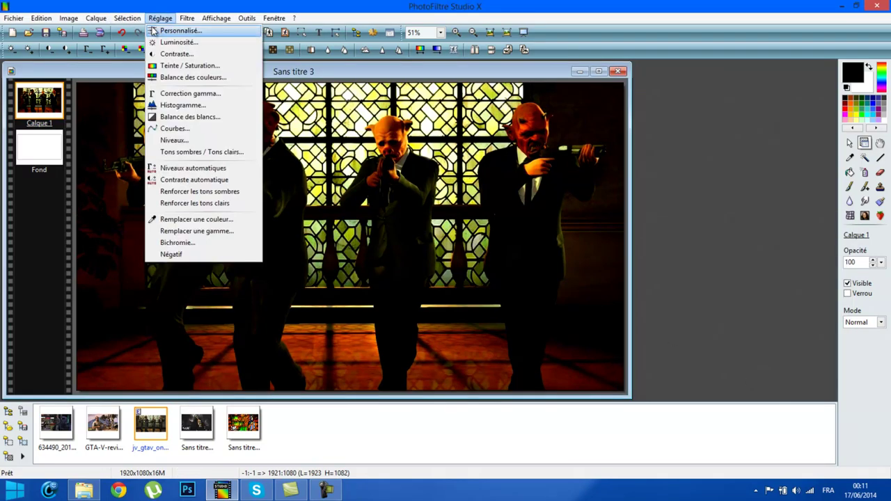
pyautogui.click(180, 30)
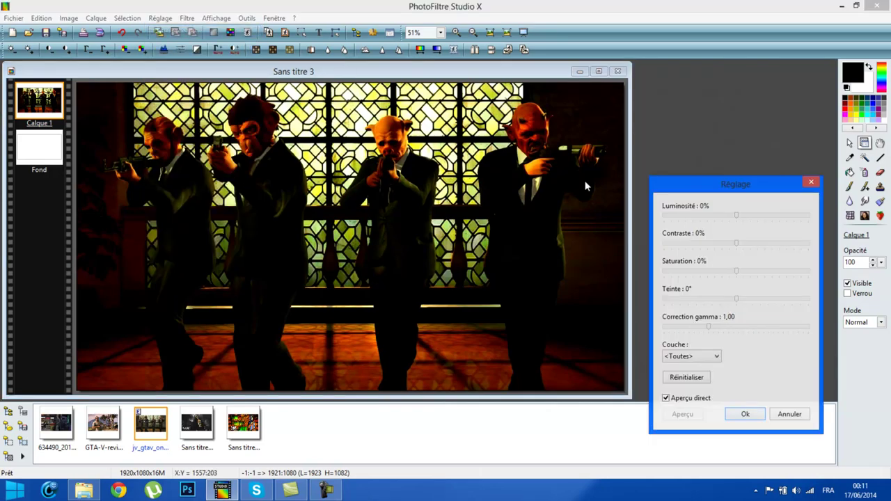
pyautogui.moveTo(738, 223); pyautogui.dragTo(762, 225)
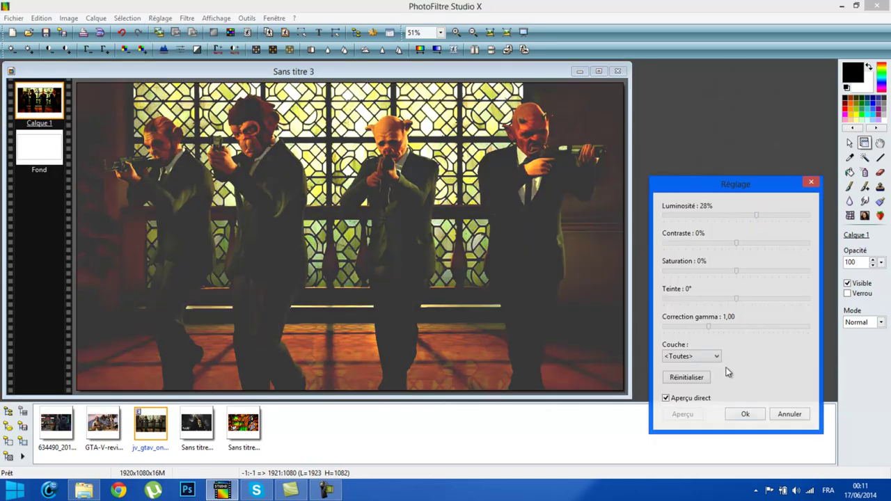
pyautogui.click(716, 358)
pyautogui.click(713, 373)
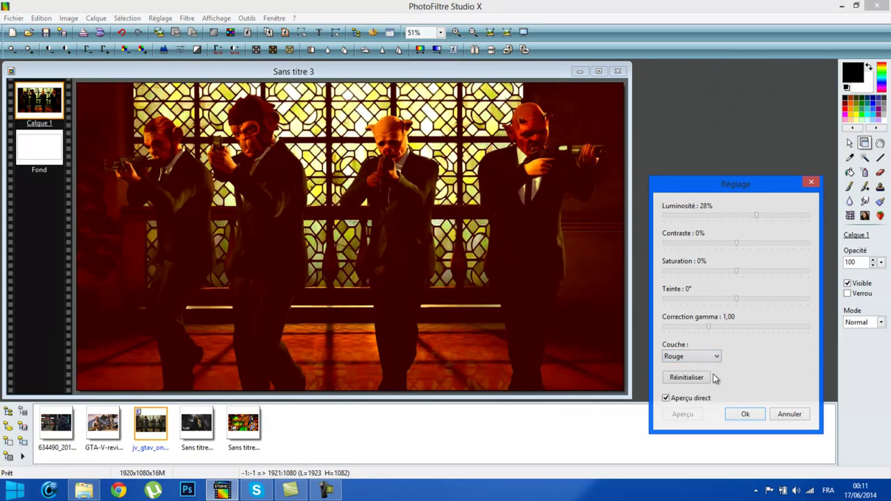
pyautogui.click(714, 359)
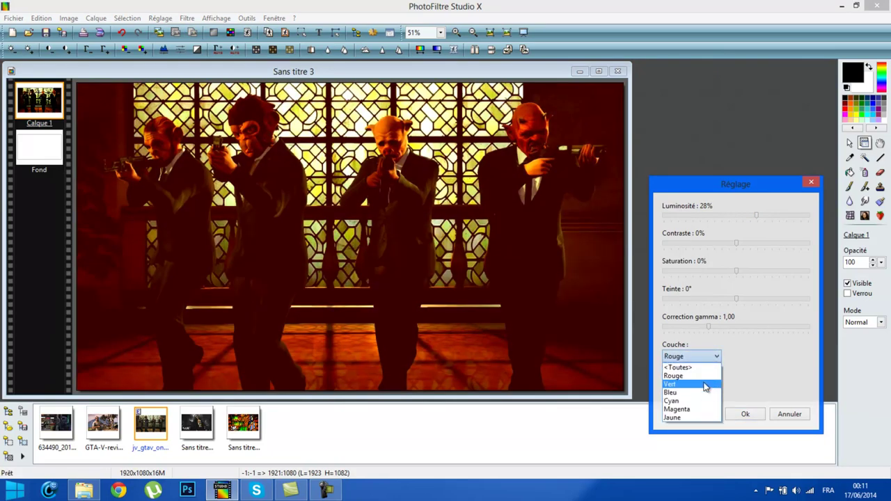
pyautogui.click(706, 385)
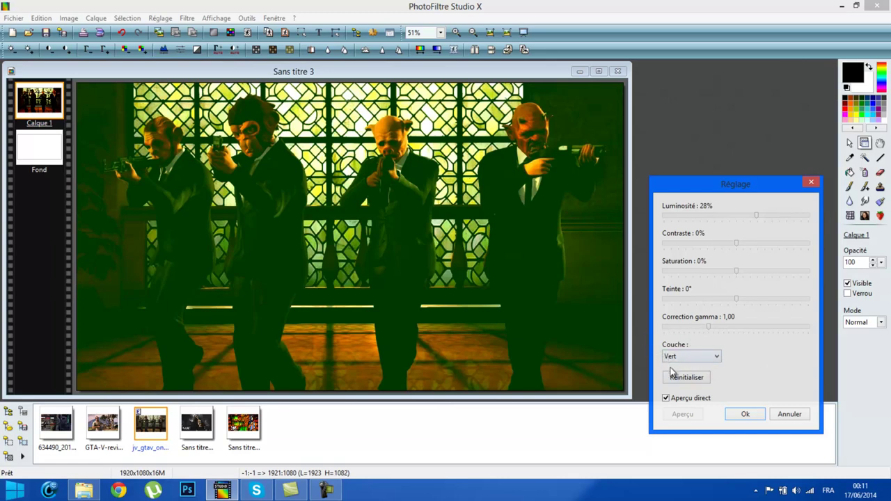
pyautogui.click(735, 416)
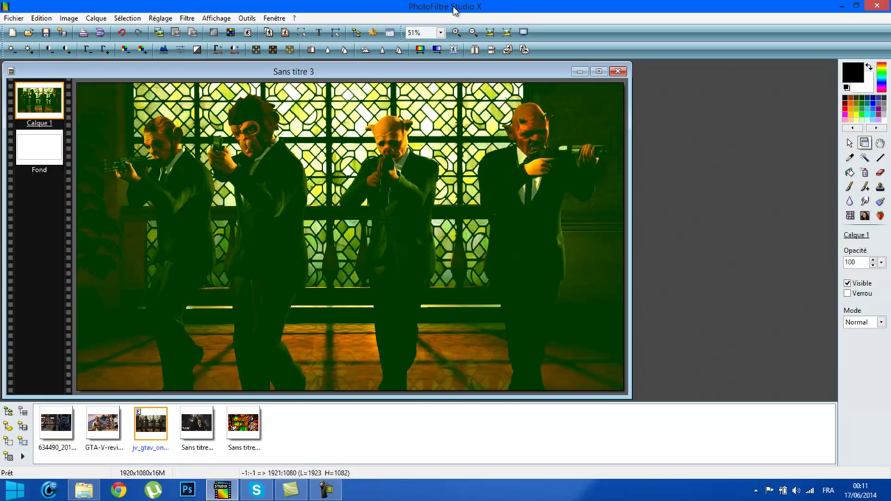
# Replace MINIATURE with FAIRE in the text dialog, in Compacta Bd BT at a 0° angle
pyautogui.click(320, 33)
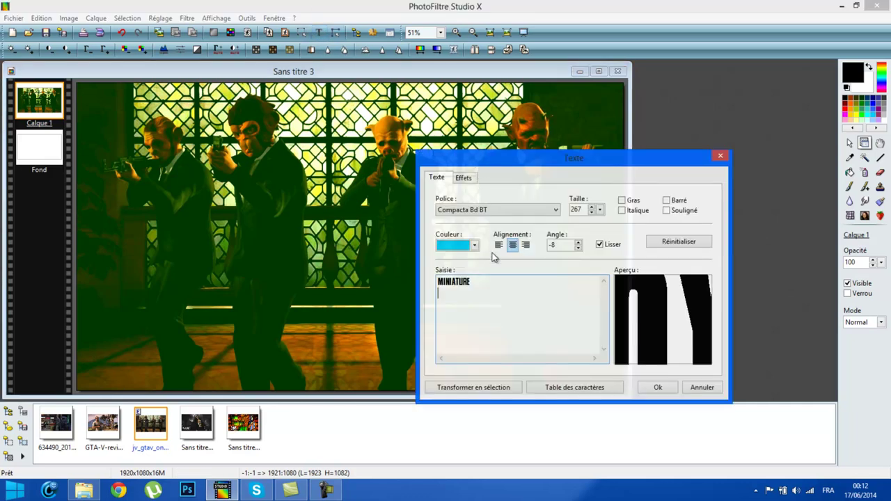
pyautogui.moveTo(481, 283); pyautogui.dragTo(381, 274)
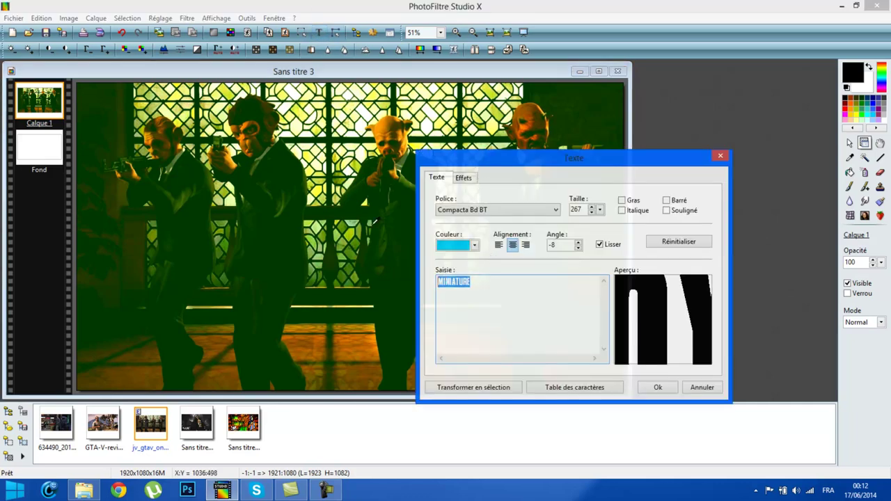
pyautogui.write('f')
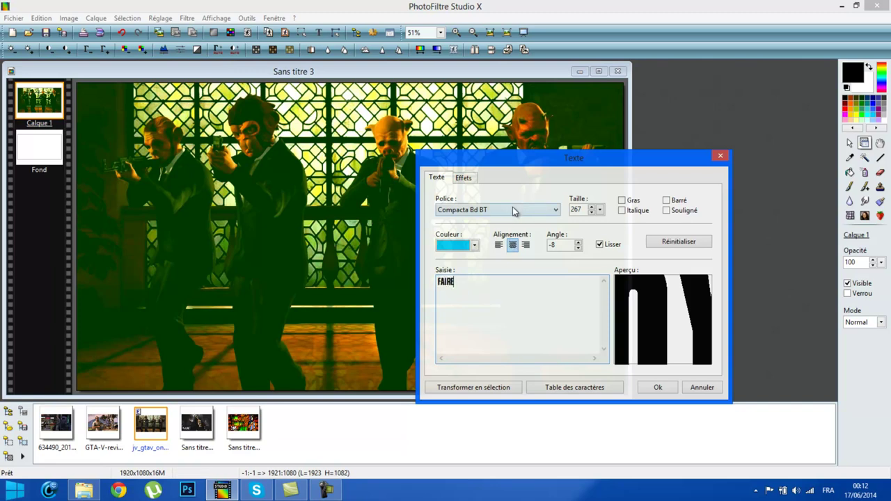
pyautogui.click(475, 209)
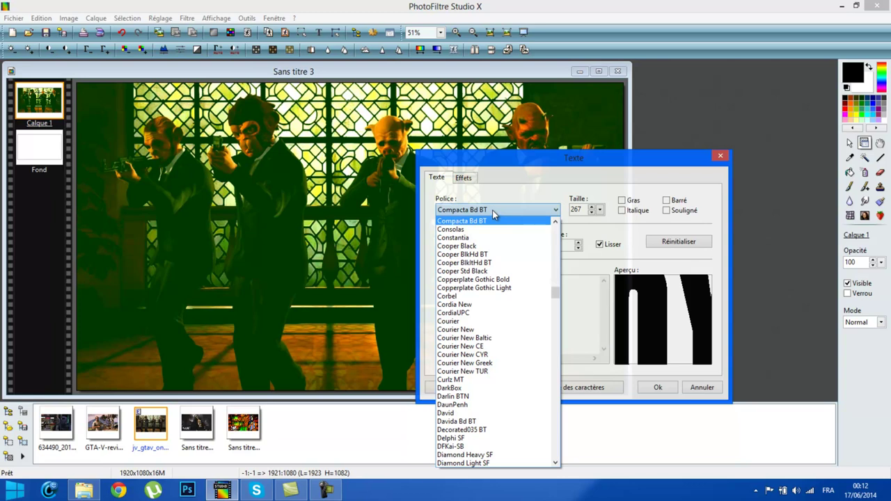
pyautogui.click(493, 211)
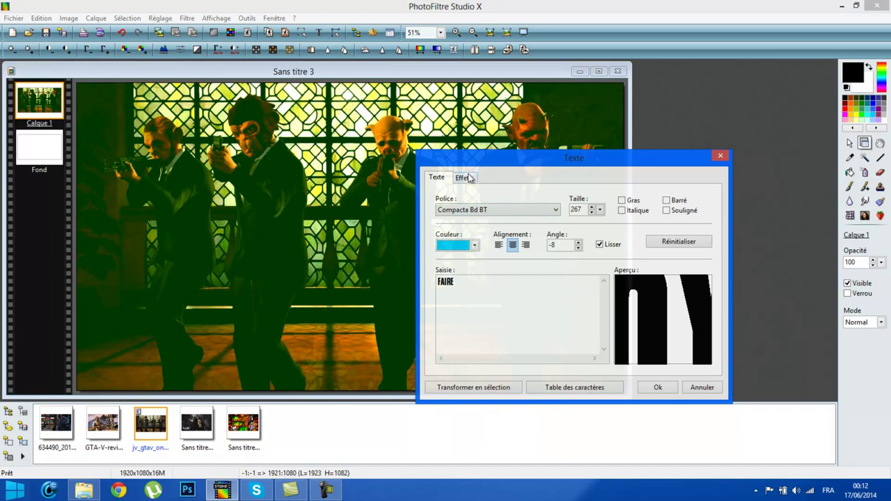
pyautogui.click(537, 294)
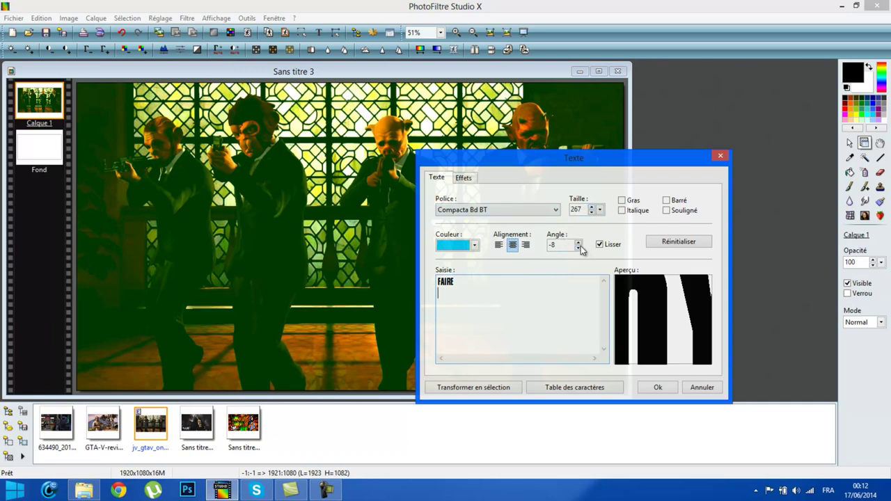
pyautogui.click(578, 242)
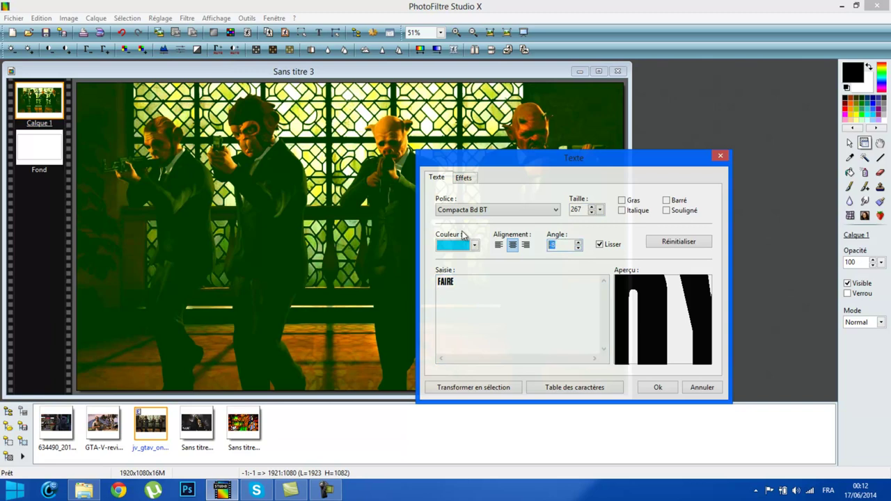
pyautogui.click(461, 178)
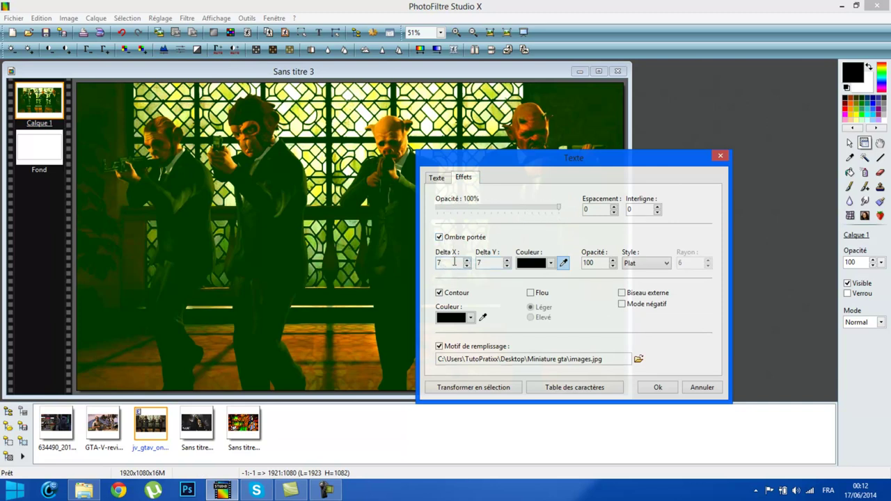
# Set the text shadow offset to -7 by -7, keeping black shadow and outline colours
pyautogui.moveTo(454, 262); pyautogui.dragTo(346, 252)
pyautogui.press('Tab')
pyautogui.click(533, 263)
pyautogui.click(566, 113)
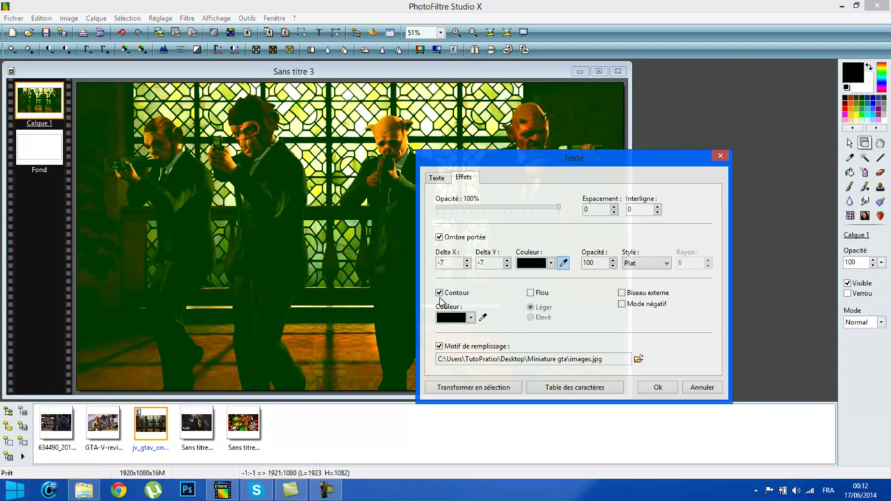
pyautogui.click(457, 319)
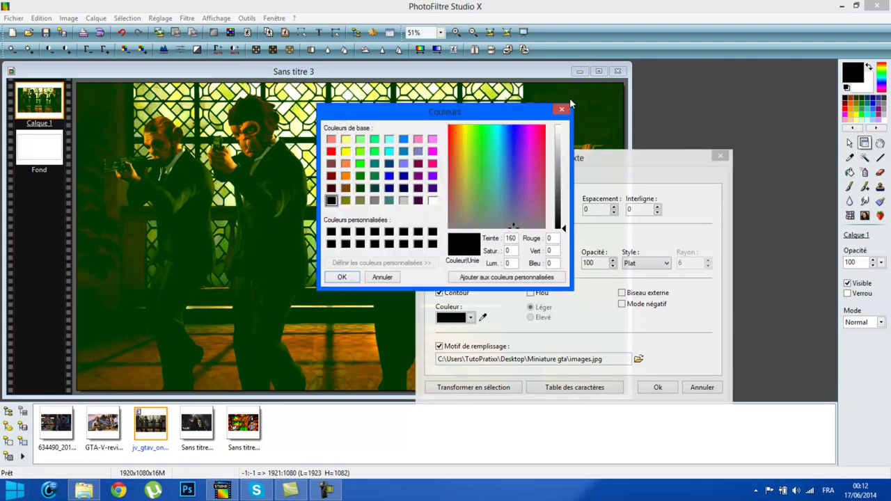
pyautogui.click(563, 108)
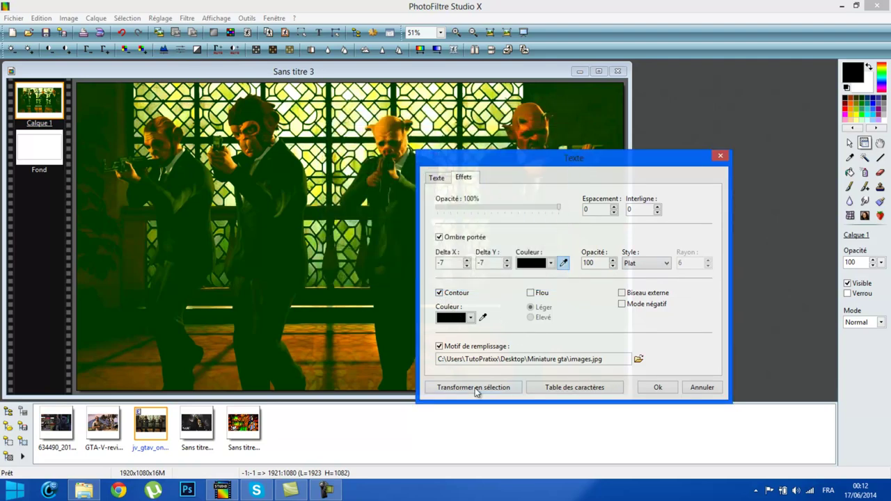
# Use Miniature gta\images.jpg as the parchment fill pattern for the text
pyautogui.click(639, 359)
pyautogui.click(271, 171)
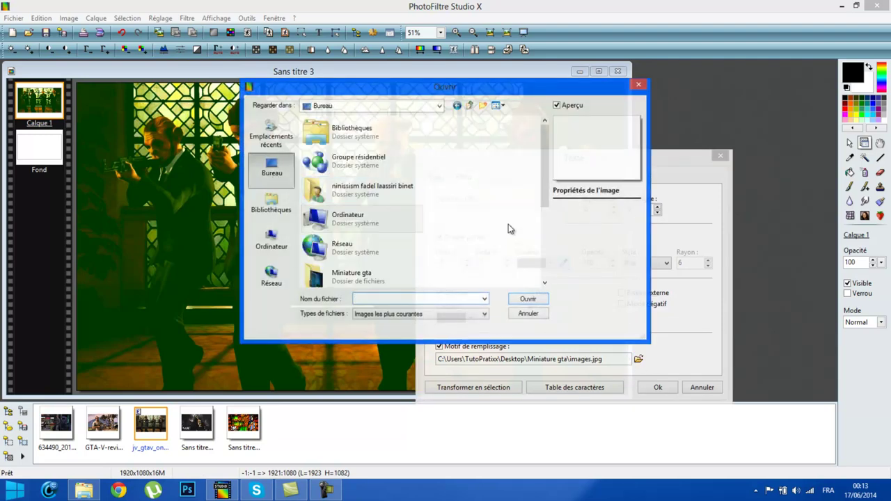
pyautogui.doubleClick(376, 273)
pyautogui.click(506, 254)
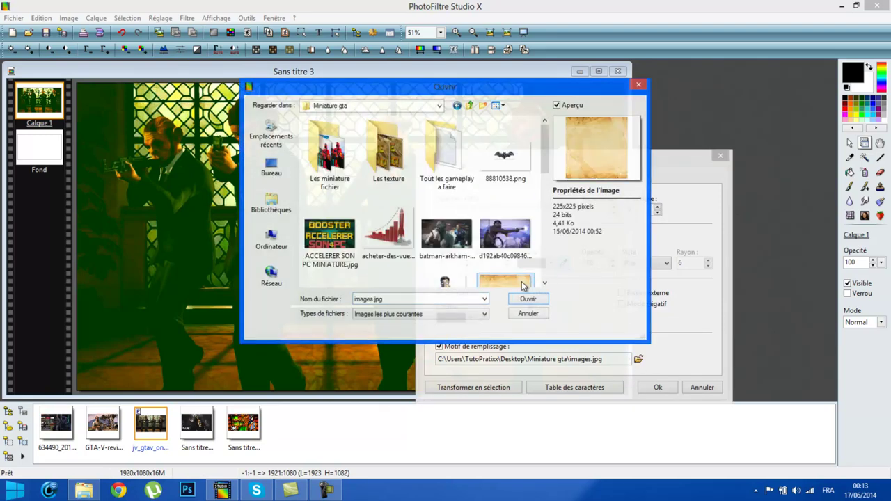
pyautogui.click(529, 302)
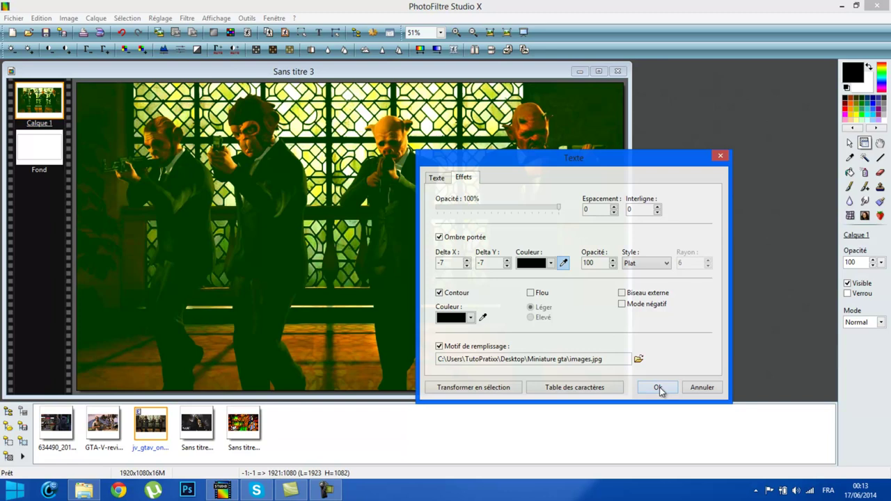
# Create FAIRE as layer Calque 2 and move it to the image's top-left corner
pyautogui.click(659, 388)
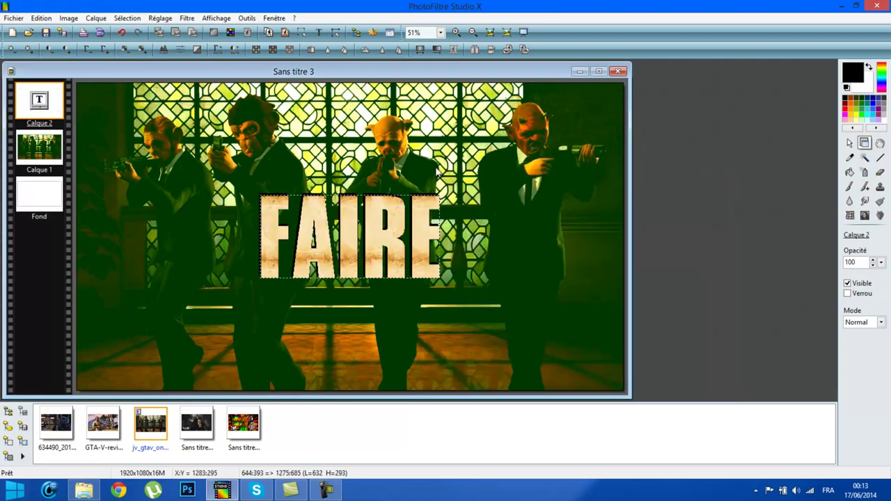
pyautogui.moveTo(396, 240)
pyautogui.mouseDown()
pyautogui.moveTo(408, 234)
pyautogui.moveTo(389, 235)
pyautogui.mouseUp()
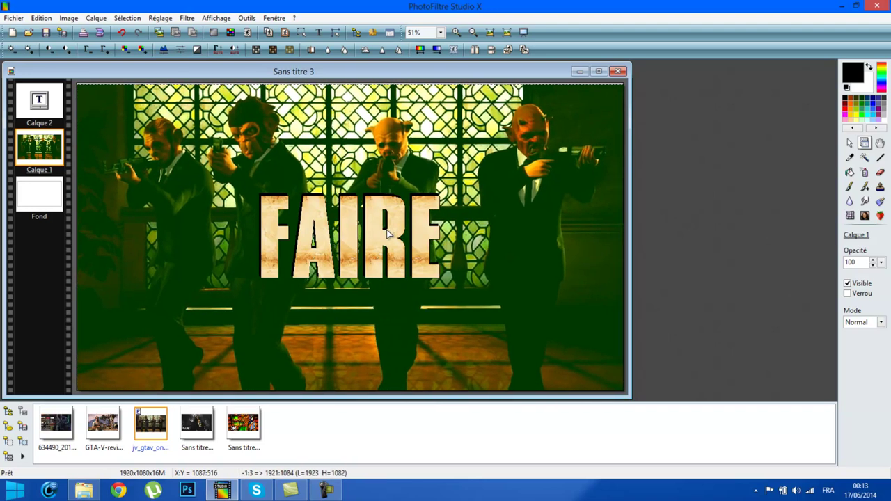
pyautogui.click(42, 104)
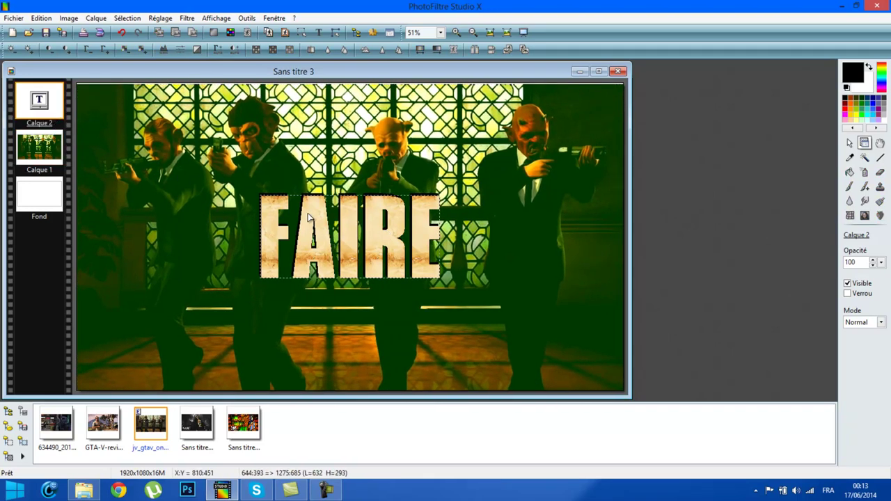
pyautogui.moveTo(309, 220)
pyautogui.mouseDown()
pyautogui.moveTo(394, 142)
pyautogui.moveTo(456, 175)
pyautogui.moveTo(430, 171)
pyautogui.mouseUp()
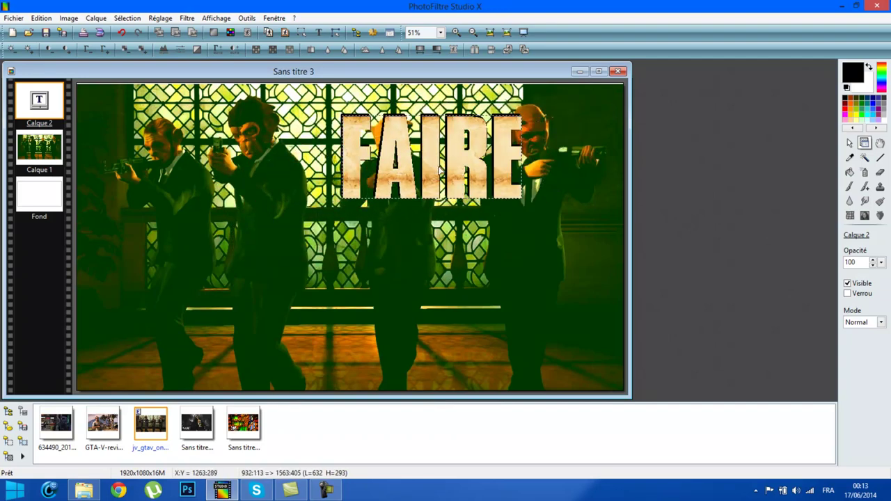
pyautogui.rightClick(470, 193)
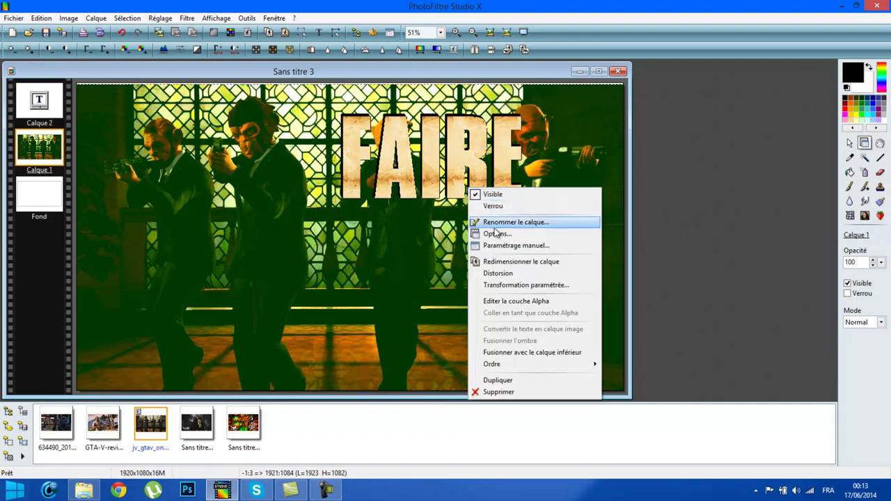
pyautogui.moveTo(489, 193)
pyautogui.mouseDown()
pyautogui.moveTo(421, 292)
pyautogui.moveTo(198, 224)
pyautogui.mouseUp()
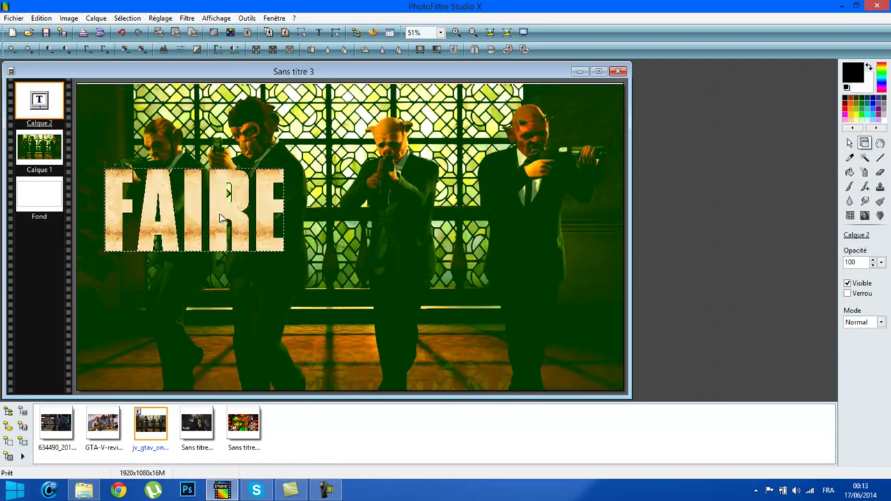
pyautogui.moveTo(198, 225)
pyautogui.mouseDown()
pyautogui.moveTo(191, 107)
pyautogui.moveTo(195, 128)
pyautogui.mouseUp()
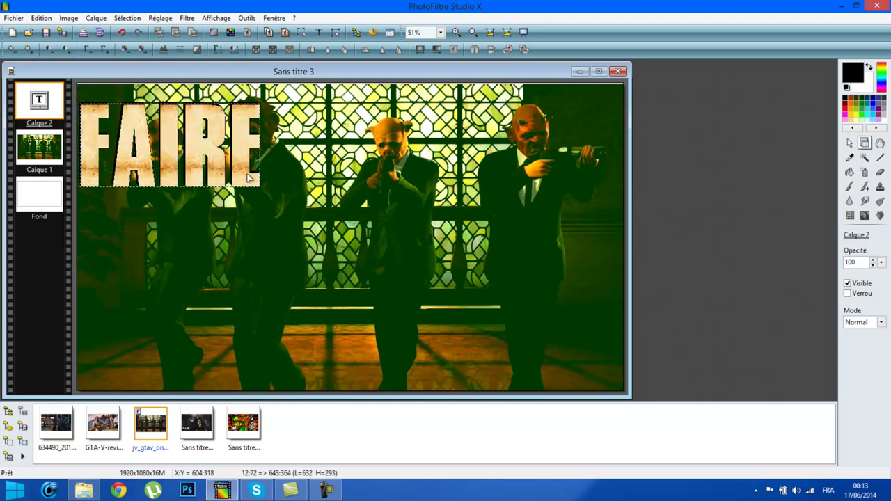
pyautogui.rightClick(223, 171)
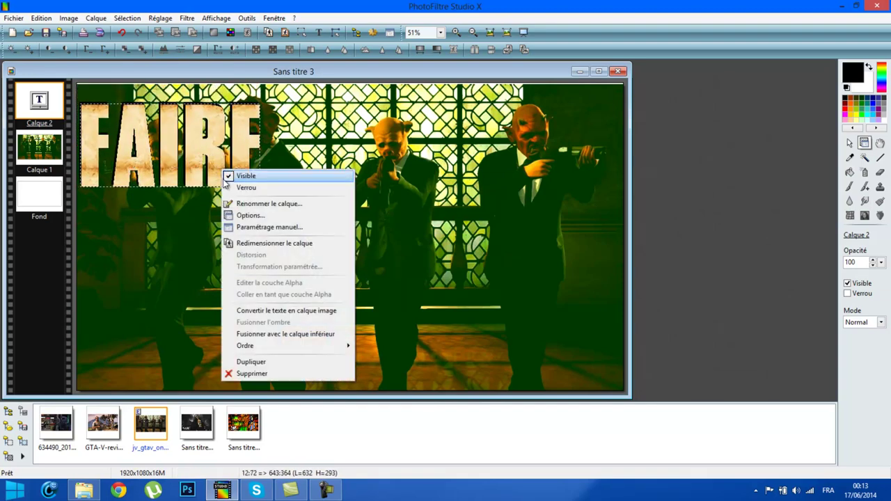
# Change the FAIRE text size from 267 to 280 in the manual text settings
pyautogui.click(301, 216)
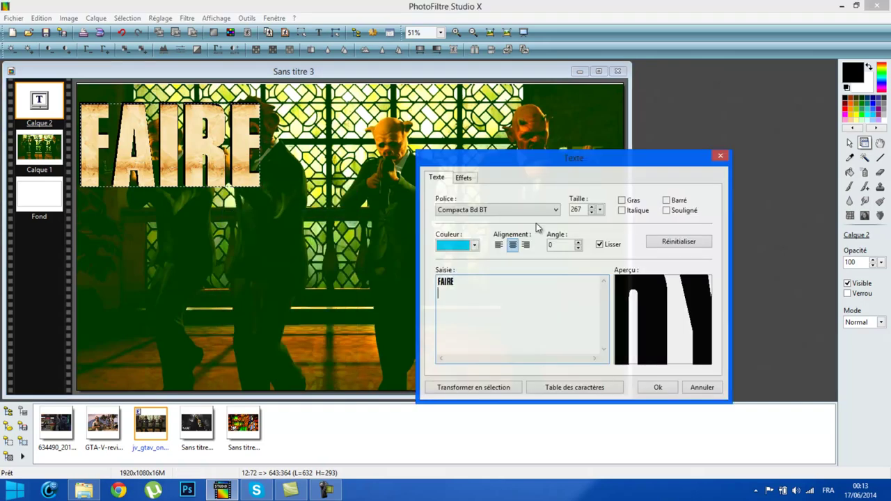
pyautogui.click(568, 243)
pyautogui.moveTo(579, 211); pyautogui.dragTo(557, 211)
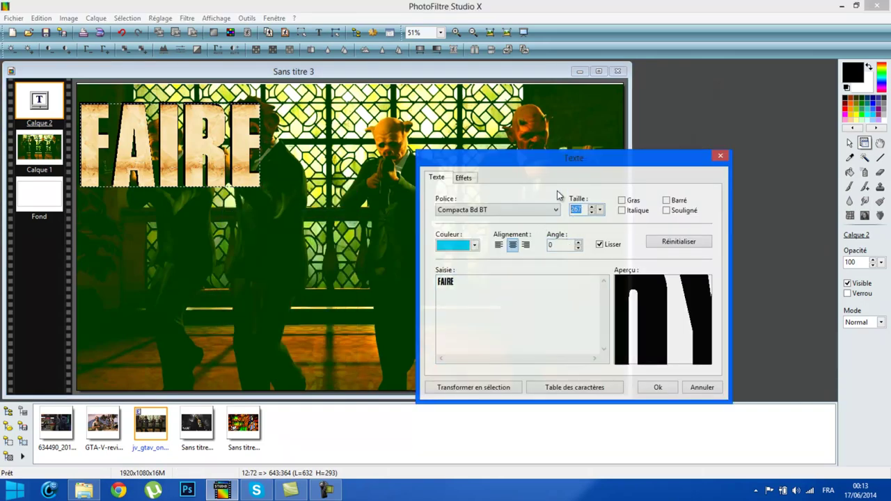
pyautogui.write('280')
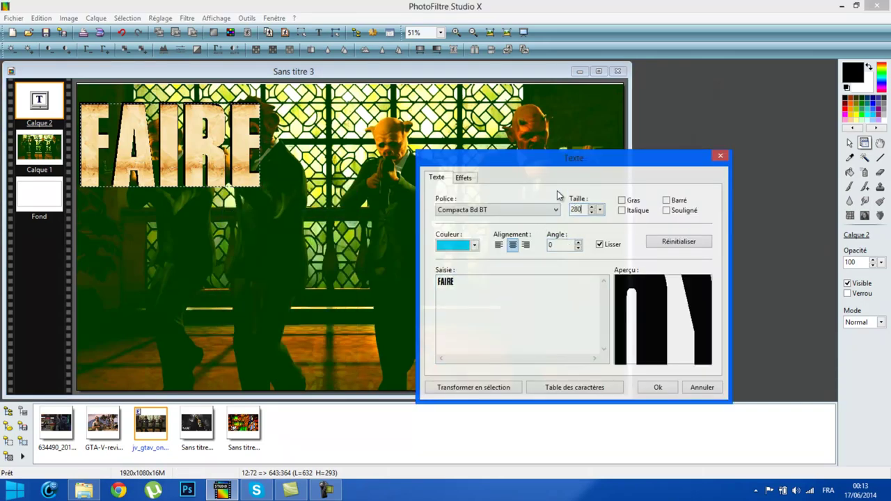
pyautogui.click(670, 389)
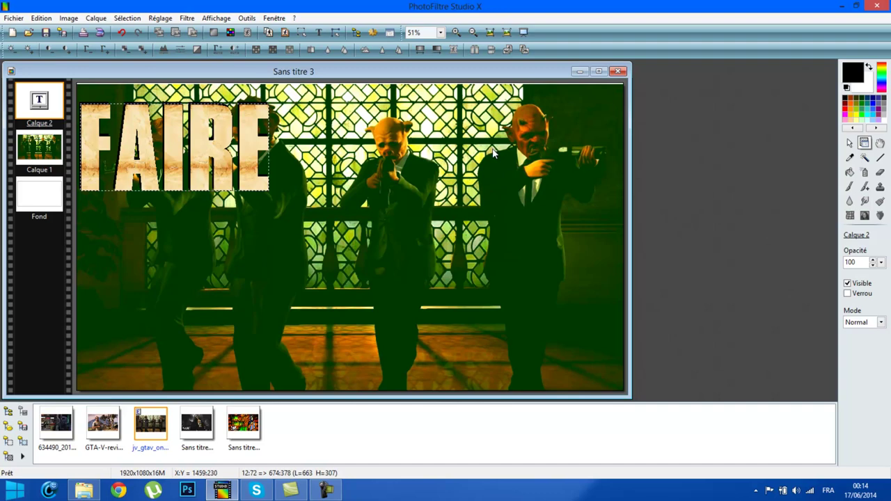
# Enlarge the FAIRE text further to size 350
pyautogui.rightClick(227, 170)
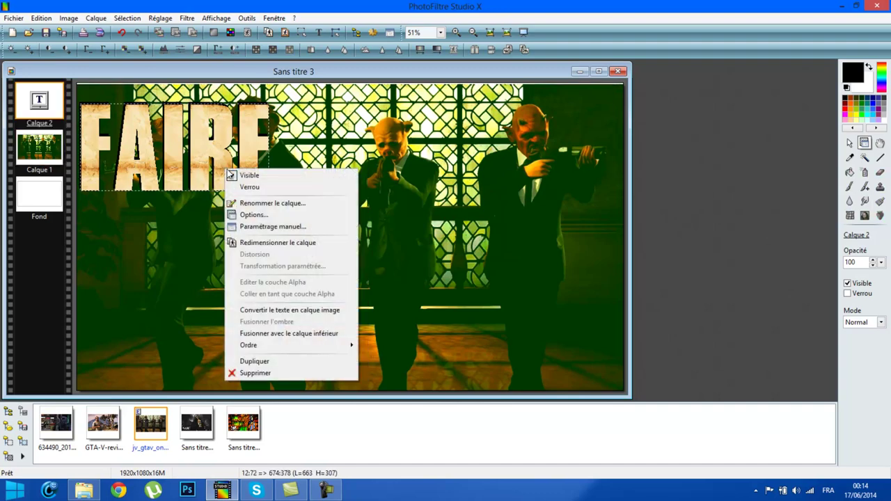
pyautogui.click(300, 226)
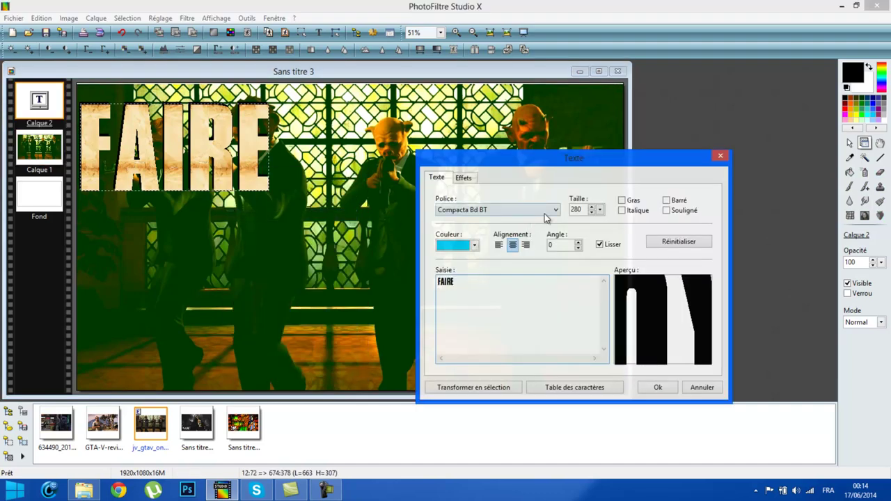
pyautogui.doubleClick(581, 209)
pyautogui.write('350')
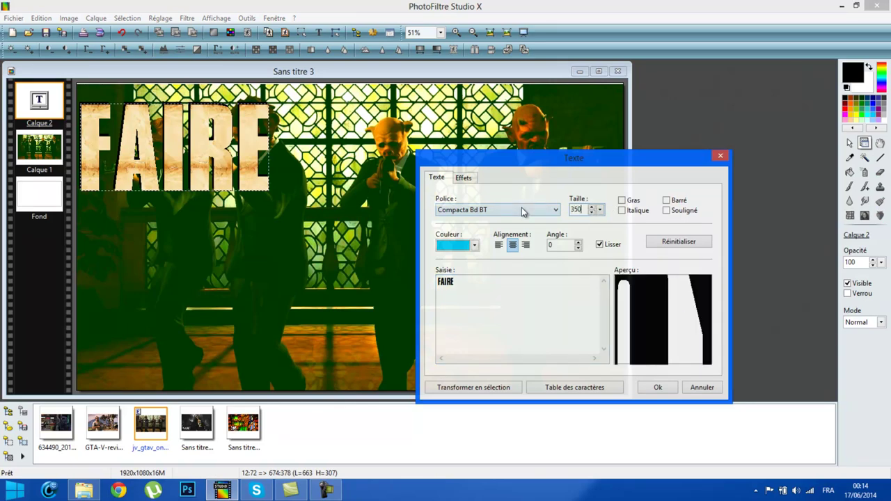
pyautogui.click(656, 386)
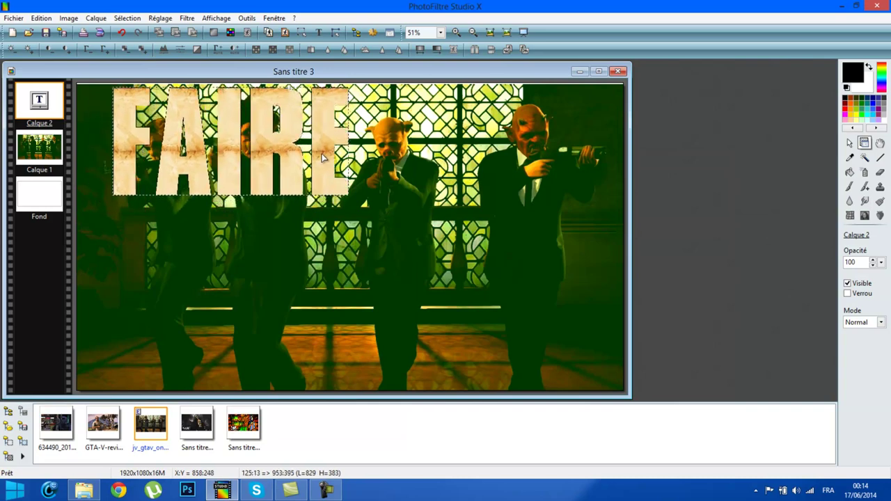
# Nudge the FAIRE title toward the top and merge it into the screenshot layer
pyautogui.moveTo(292, 176)
pyautogui.mouseDown()
pyautogui.moveTo(312, 160)
pyautogui.moveTo(304, 166)
pyautogui.mouseUp()
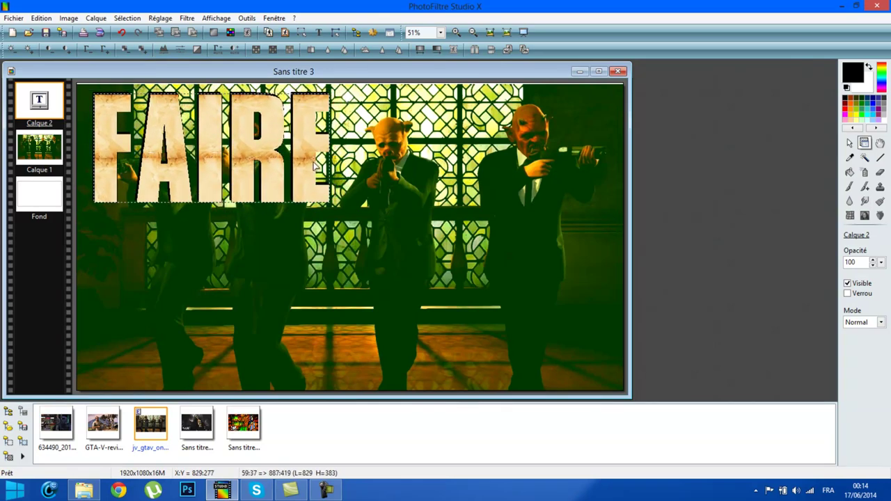
pyautogui.rightClick(308, 175)
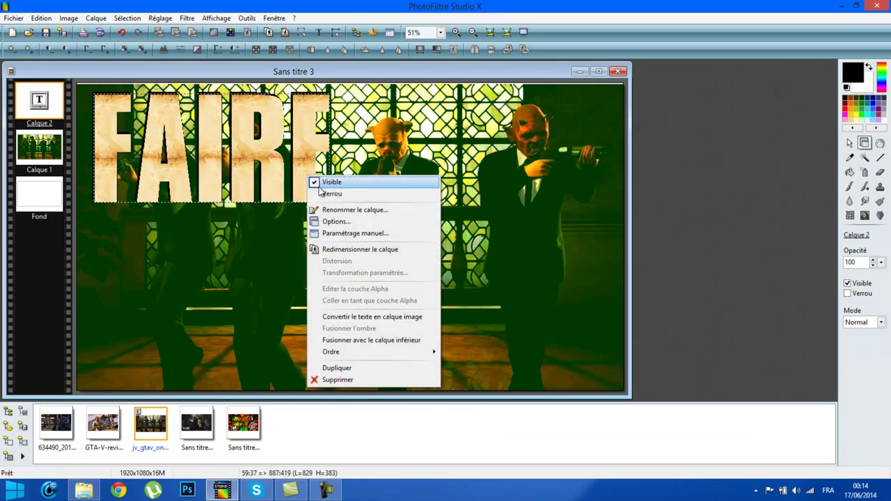
pyautogui.click(369, 340)
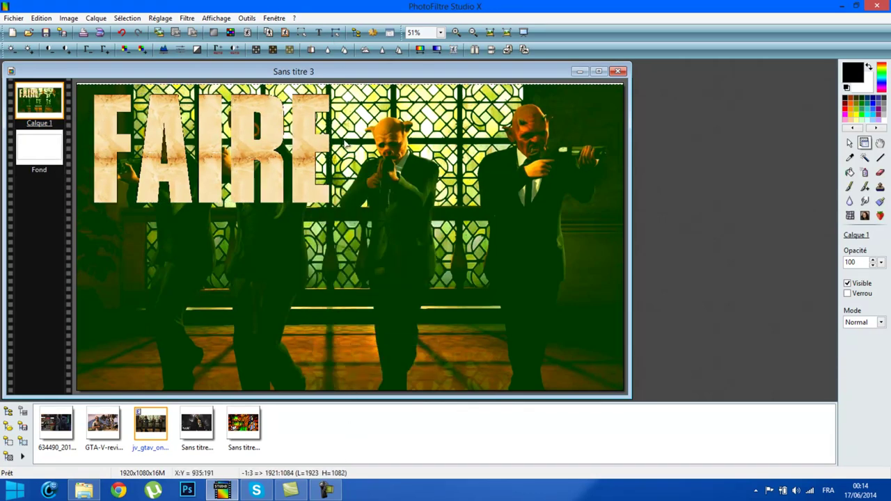
# Undo three times until the FAIRE title is gone
pyautogui.hotkey('ctrl', 'z')
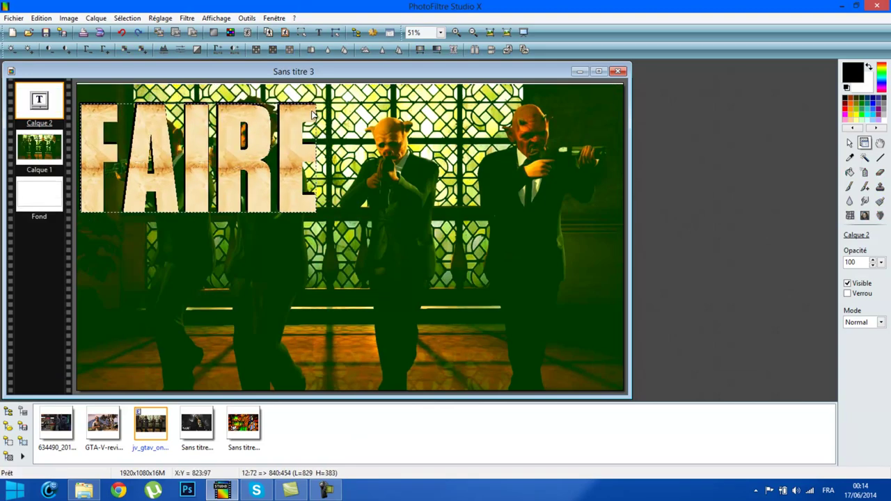
pyautogui.hotkey('ctrl', 'z')
pyautogui.hotkey('ctrl', 'z')
pyautogui.hotkey('ctrl', 'z')
pyautogui.hotkey('ctrl', 'z')
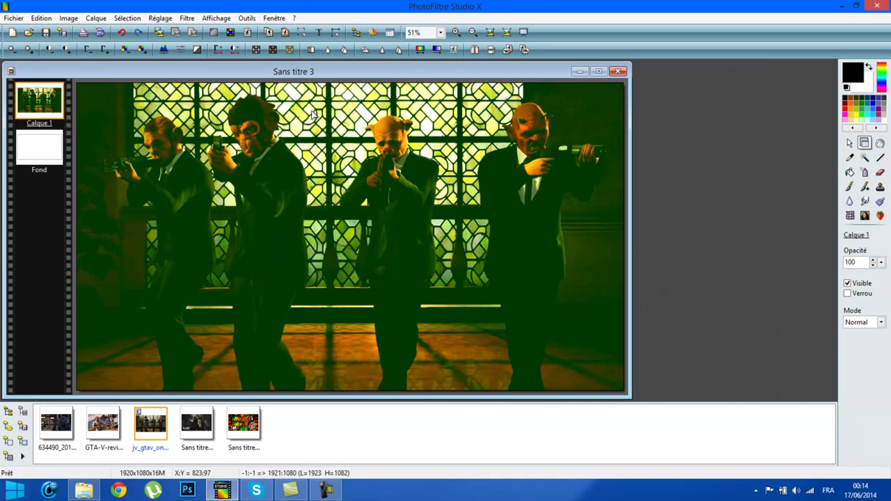
pyautogui.hotkey('ctrl', 'z')
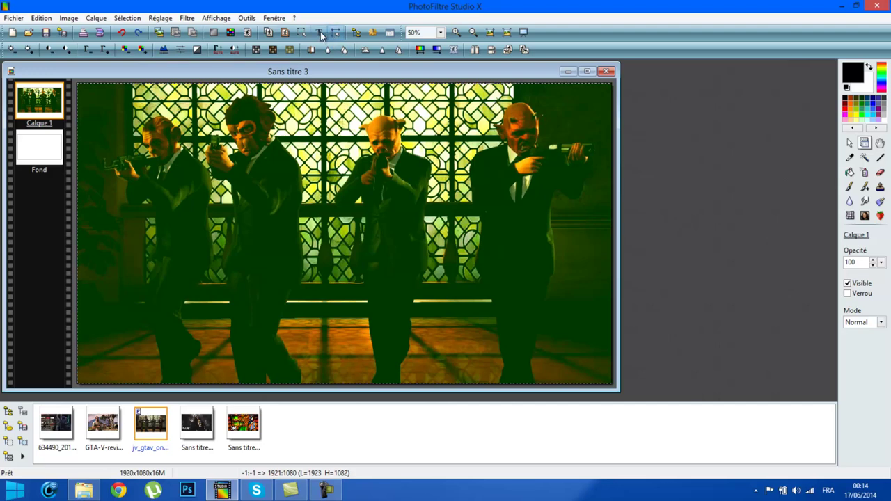
# Add a textured FAIRE title and merge it down, then undo back to the screenshot
pyautogui.click(319, 33)
pyautogui.click(463, 177)
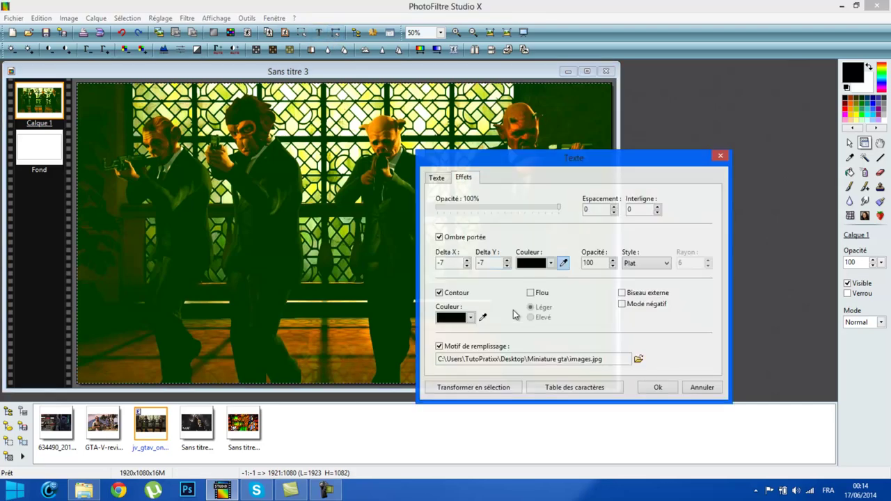
pyautogui.click(657, 387)
pyautogui.rightClick(311, 225)
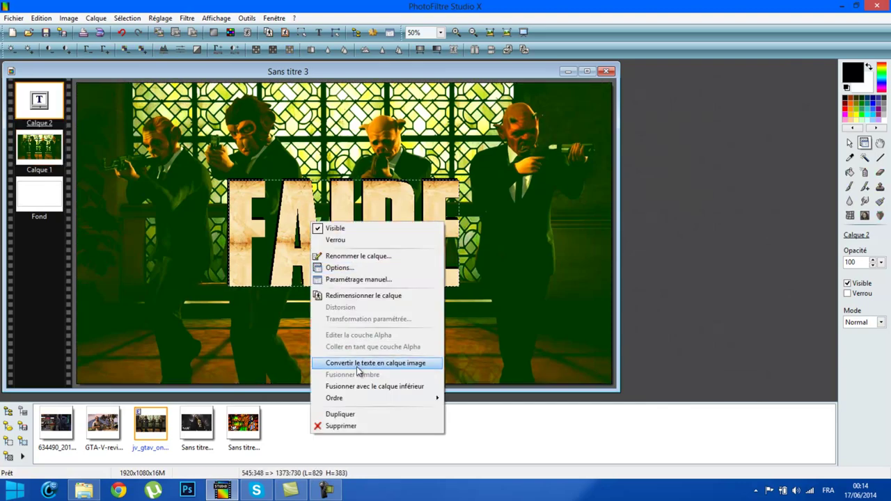
pyautogui.click(362, 384)
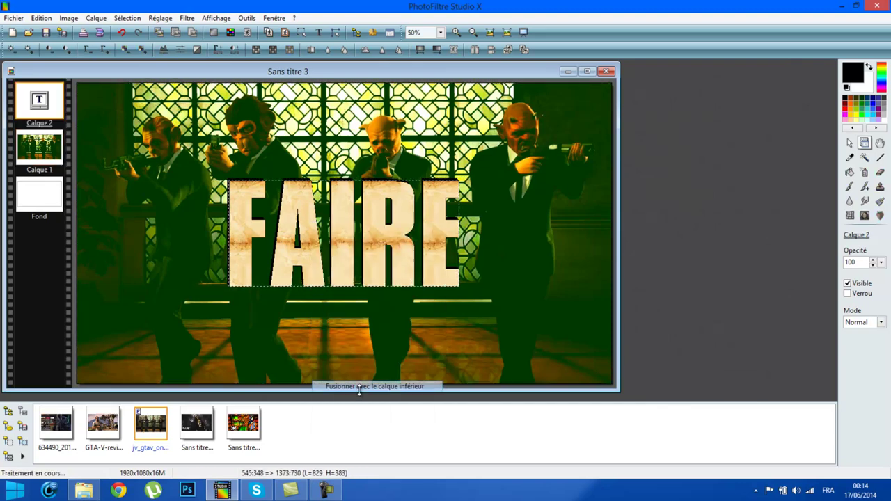
pyautogui.rightClick(298, 251)
pyautogui.click(269, 301)
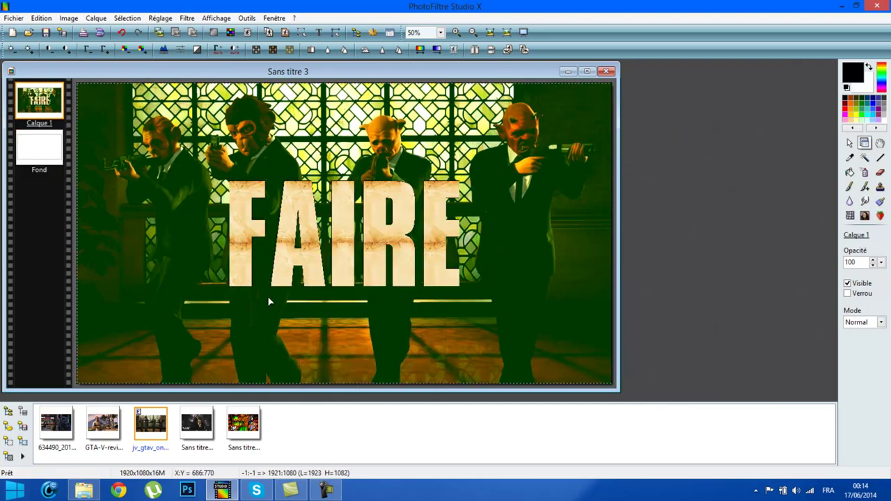
pyautogui.hotkey('ctrl', 'z')
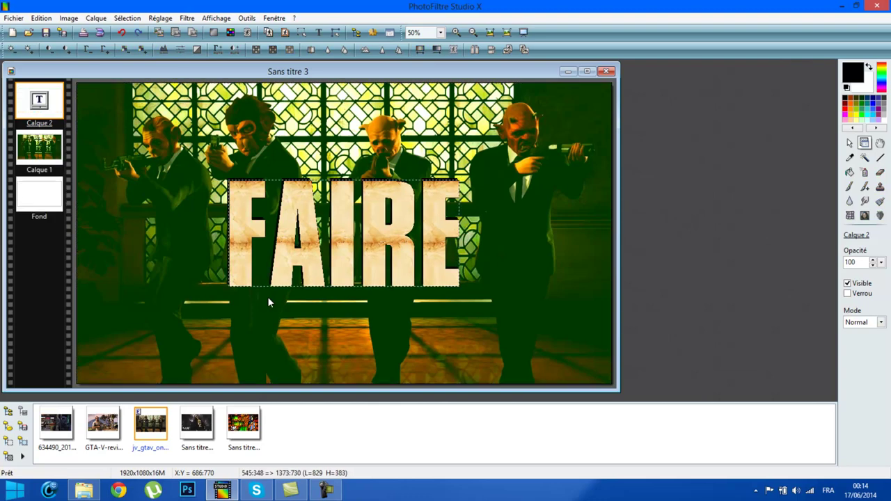
pyautogui.hotkey('ctrl', 'z')
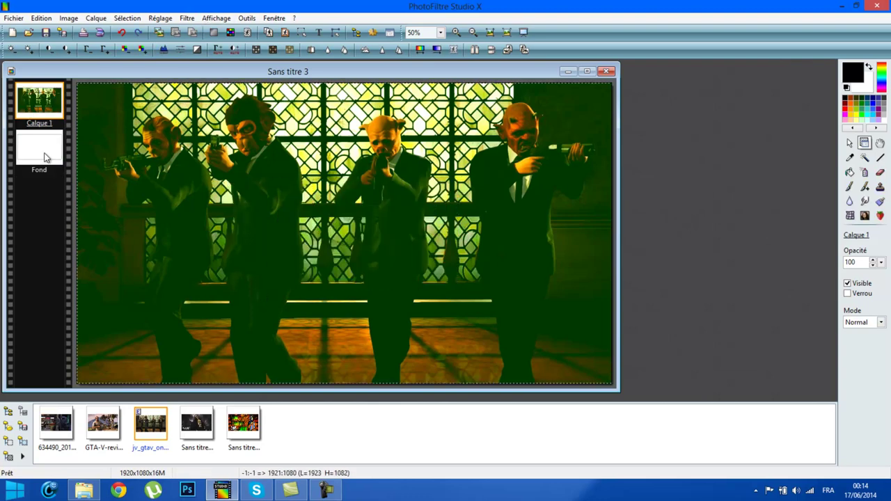
# Merge the screenshot into Fond and add the parchment-filled FAIRE title at size 350
pyautogui.rightClick(137, 143)
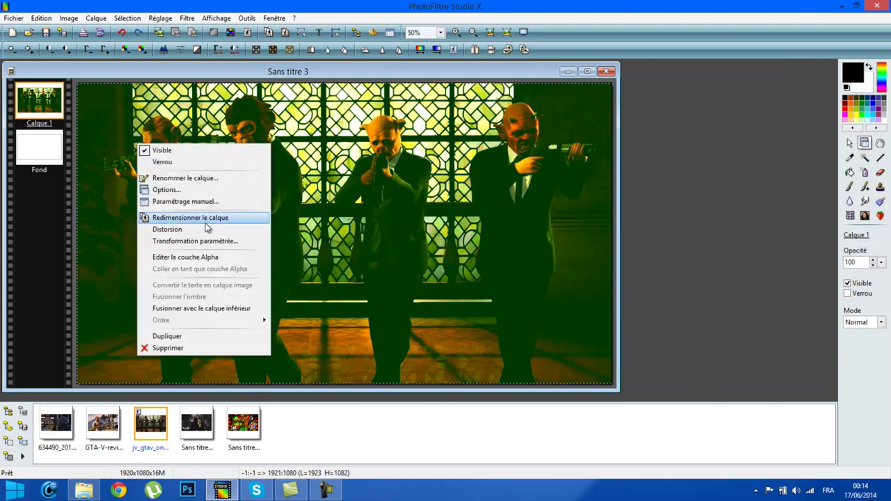
pyautogui.click(219, 307)
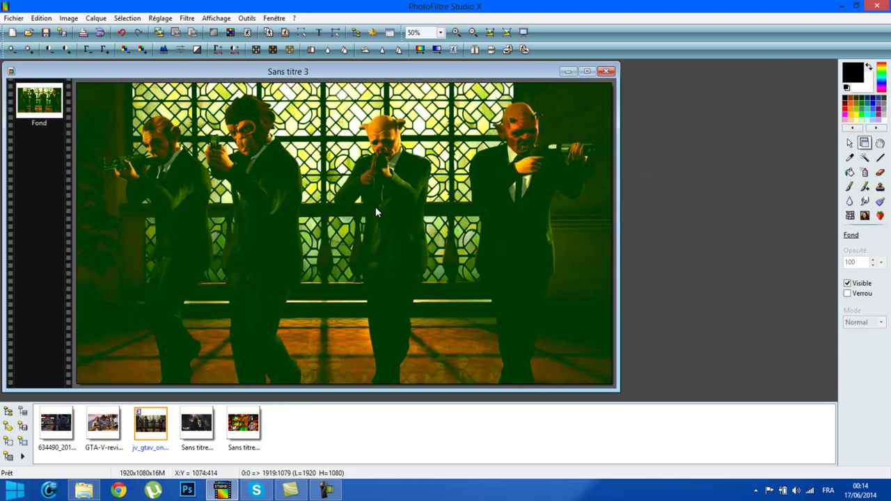
pyautogui.click(318, 33)
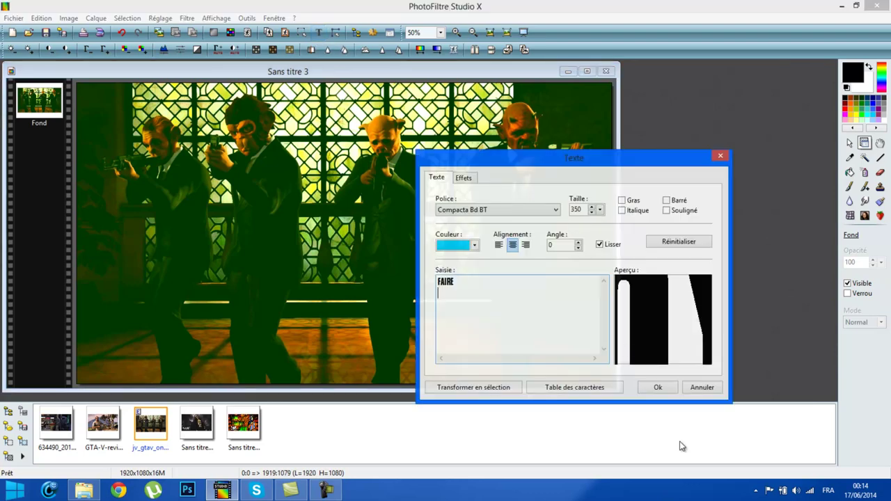
pyautogui.click(658, 389)
pyautogui.rightClick(408, 278)
pyautogui.click(483, 227)
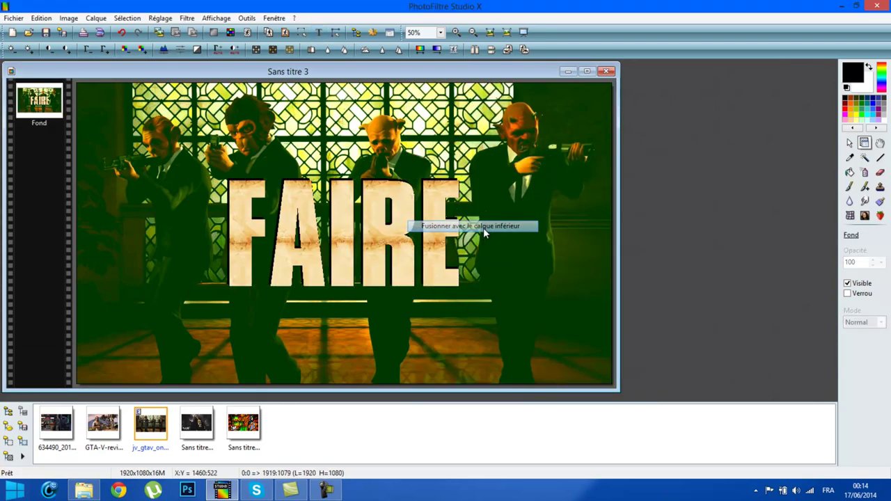
pyautogui.rightClick(367, 259)
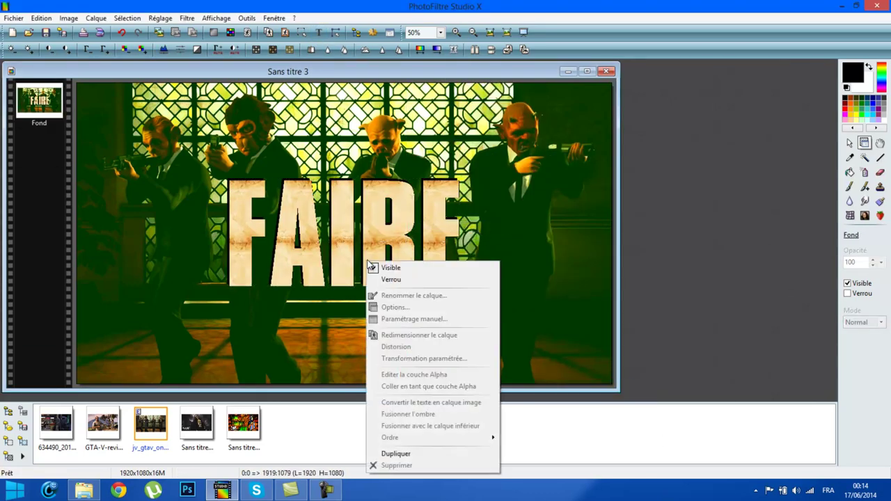
pyautogui.click(375, 224)
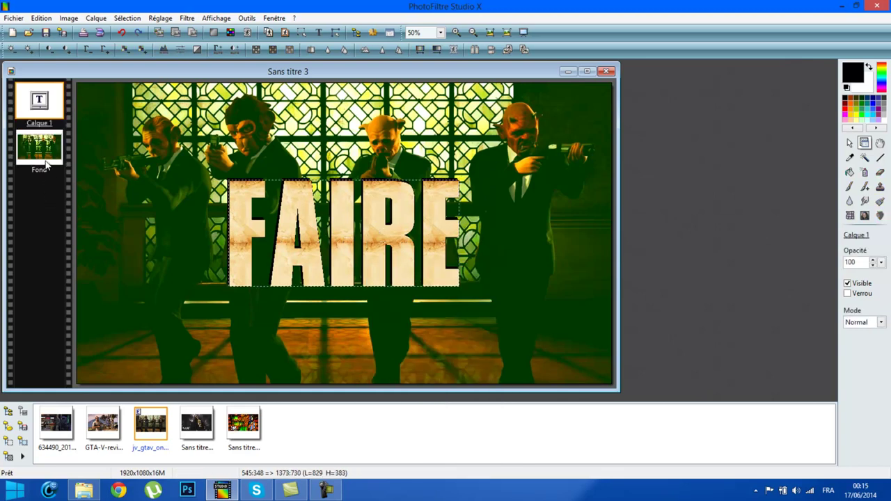
# Drag the FAIRE text layer to the top-left and merge it into Fond
pyautogui.click(145, 166)
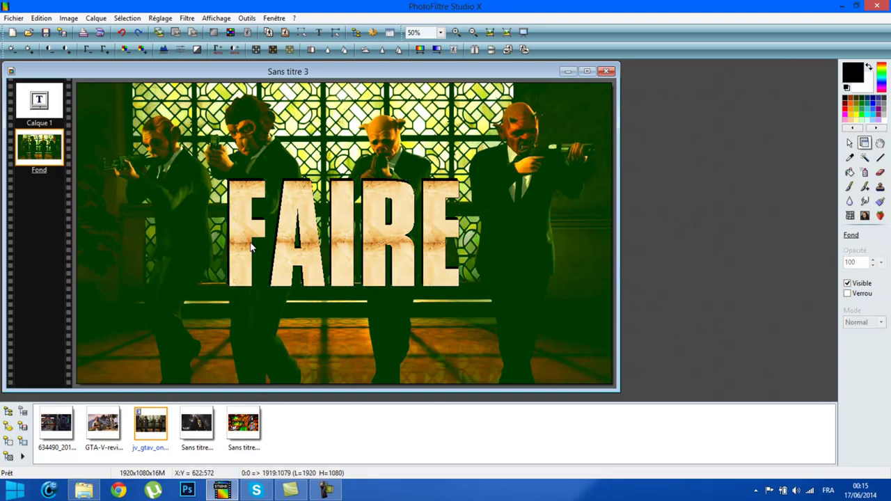
pyautogui.click(252, 247)
pyautogui.moveTo(279, 250)
pyautogui.mouseDown()
pyautogui.moveTo(204, 177)
pyautogui.moveTo(184, 171)
pyautogui.moveTo(199, 177)
pyautogui.mouseUp()
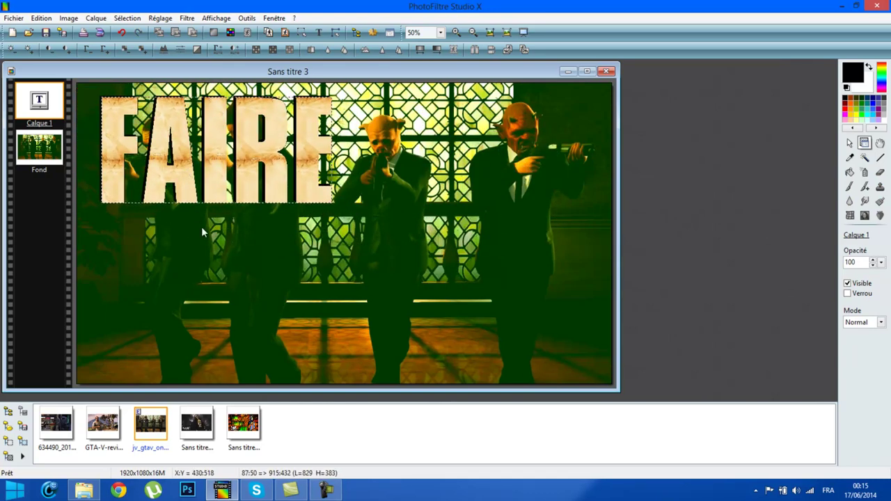
pyautogui.rightClick(220, 154)
pyautogui.click(298, 322)
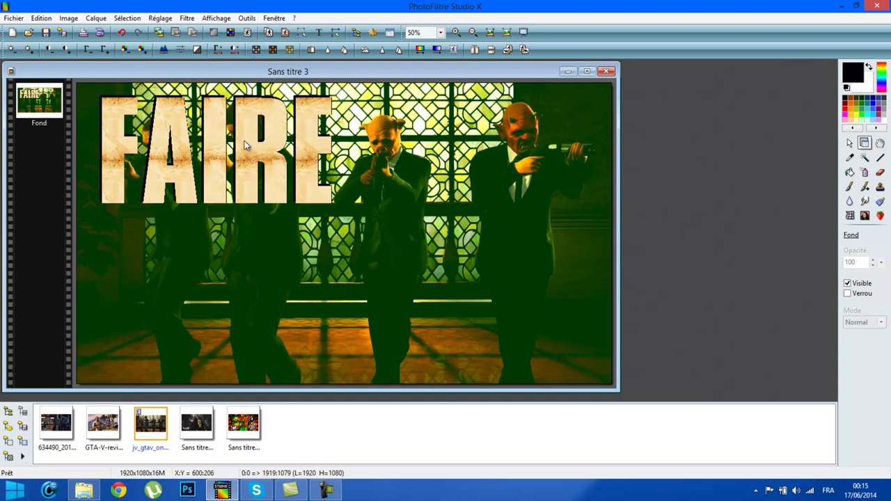
# Add a second parchment FAIRE title with an edited Delta Y shadow offset
pyautogui.click(318, 33)
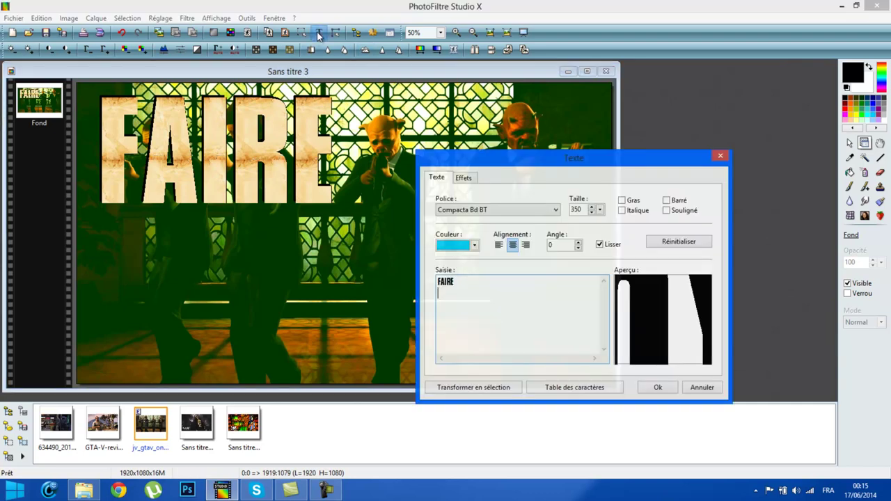
pyautogui.click(471, 180)
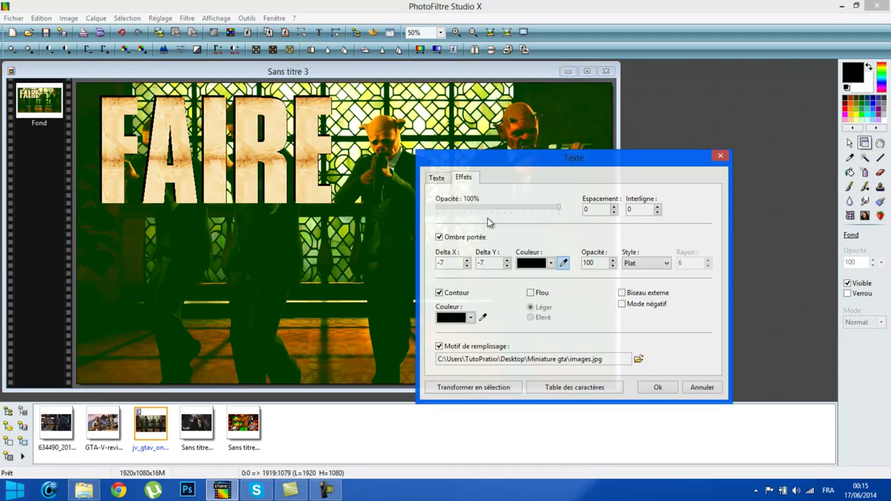
pyautogui.doubleClick(487, 263)
pyautogui.click(657, 387)
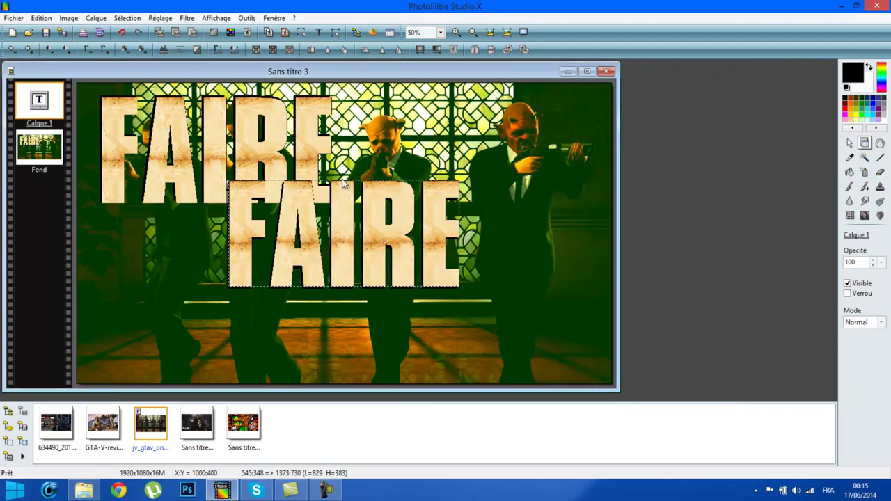
# Zoom in and line the second FAIRE title up just over the first at top-left
pyautogui.scroll(3, 267, 185)
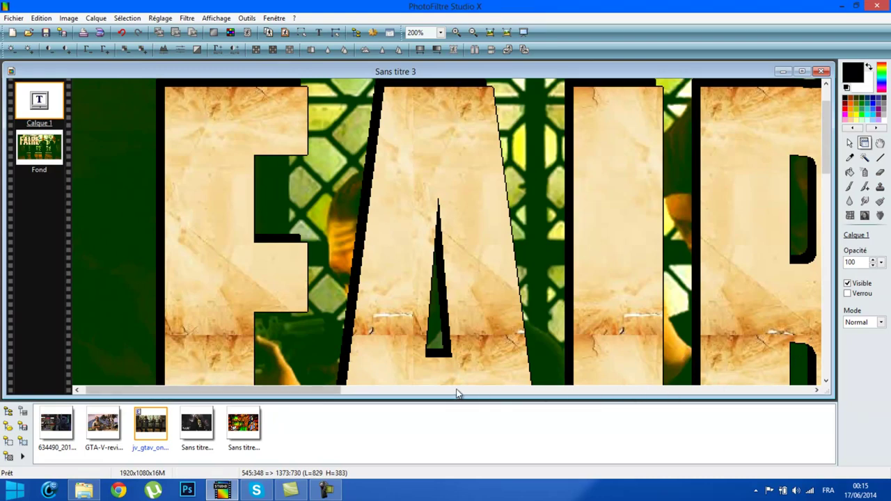
pyautogui.moveTo(337, 391); pyautogui.dragTo(445, 391)
pyautogui.click(826, 214)
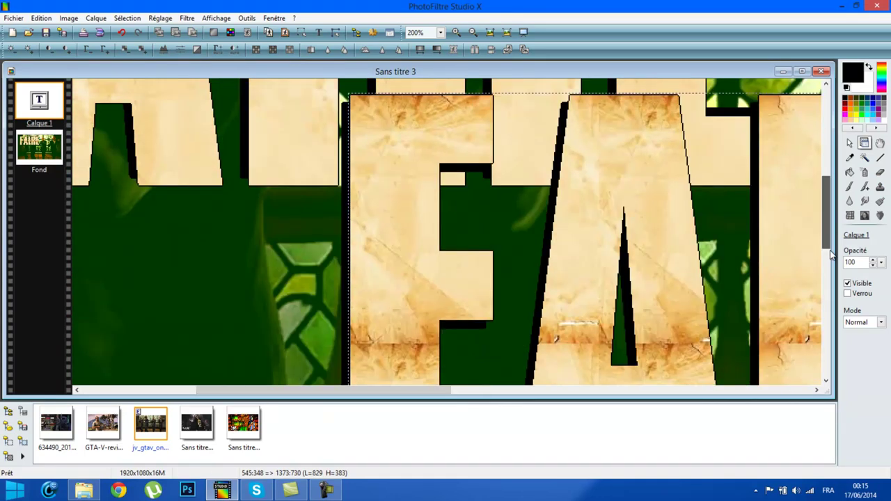
pyautogui.scroll(-3, 585, 278)
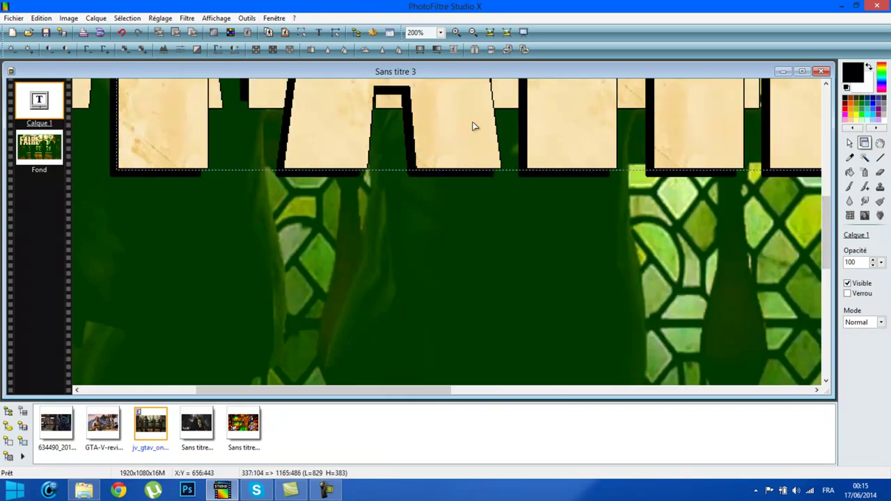
pyautogui.scroll(-1, 473, 126)
pyautogui.moveTo(830, 181); pyautogui.dragTo(825, 149)
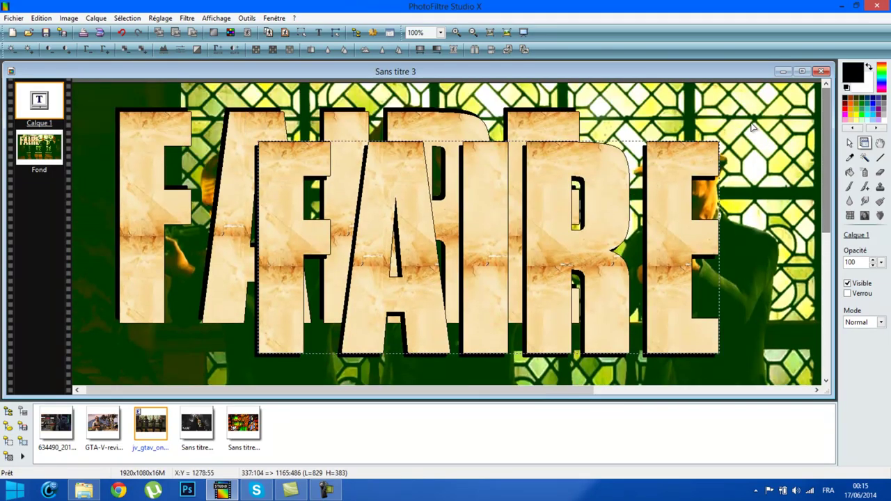
pyautogui.scroll(1, 497, 186)
pyautogui.moveTo(547, 210); pyautogui.dragTo(497, 195)
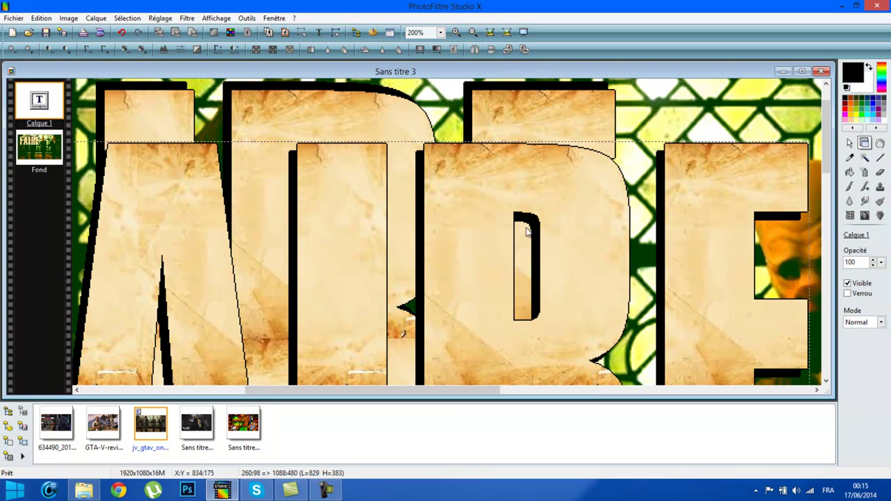
pyautogui.moveTo(486, 227); pyautogui.dragTo(341, 215)
pyautogui.moveTo(617, 282)
pyautogui.mouseDown()
pyautogui.moveTo(531, 255)
pyautogui.moveTo(550, 251)
pyautogui.mouseUp()
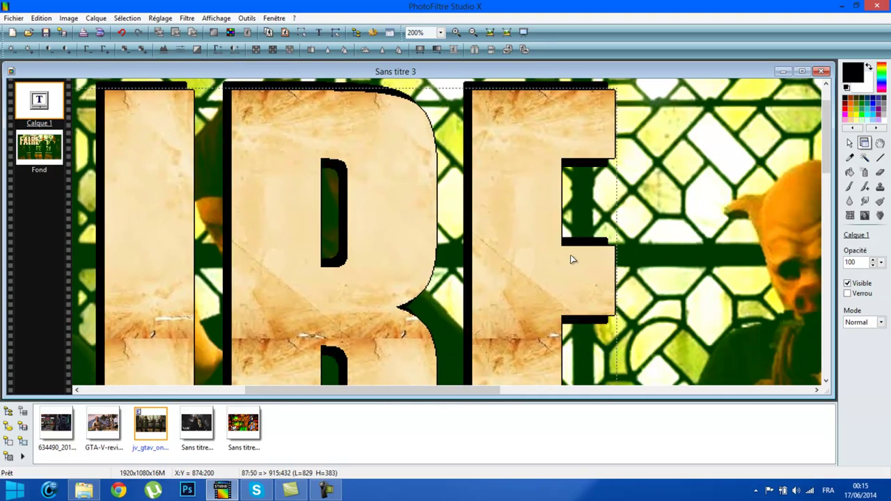
pyautogui.moveTo(577, 146)
pyautogui.mouseDown()
pyautogui.moveTo(563, 146)
pyautogui.moveTo(573, 145)
pyautogui.mouseUp()
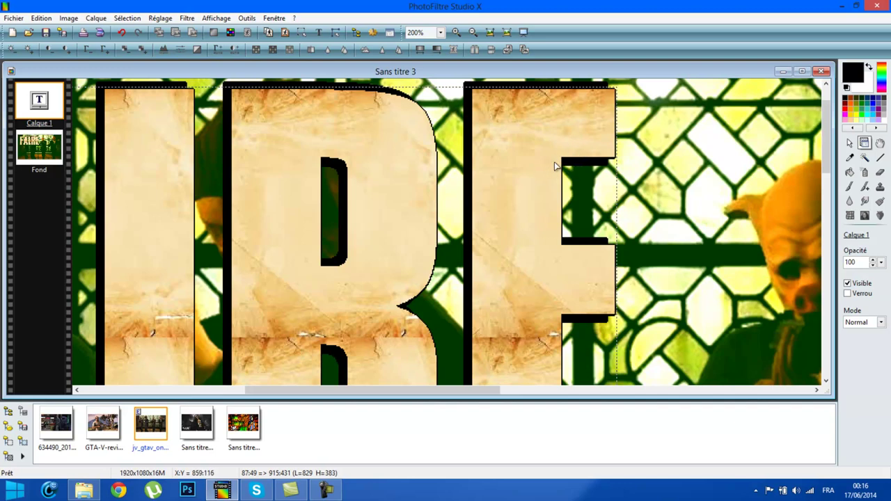
pyautogui.rightClick(561, 246)
# Merge the second title, then add another FAIRE with edited horizontal shadow and merge it
pyautogui.click(623, 410)
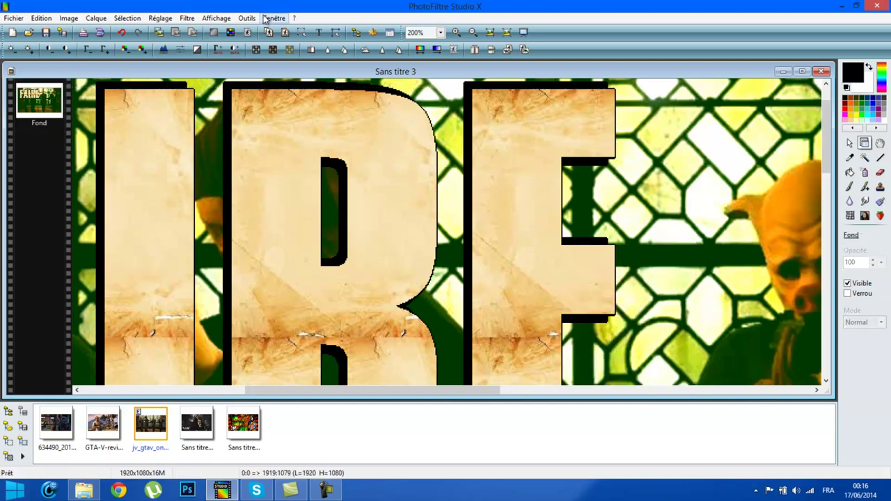
pyautogui.click(319, 32)
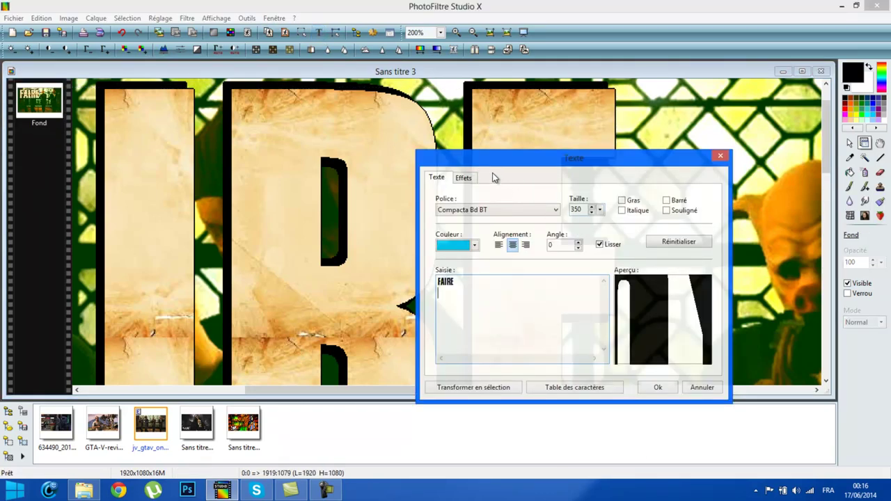
pyautogui.click(464, 179)
pyautogui.doubleClick(442, 262)
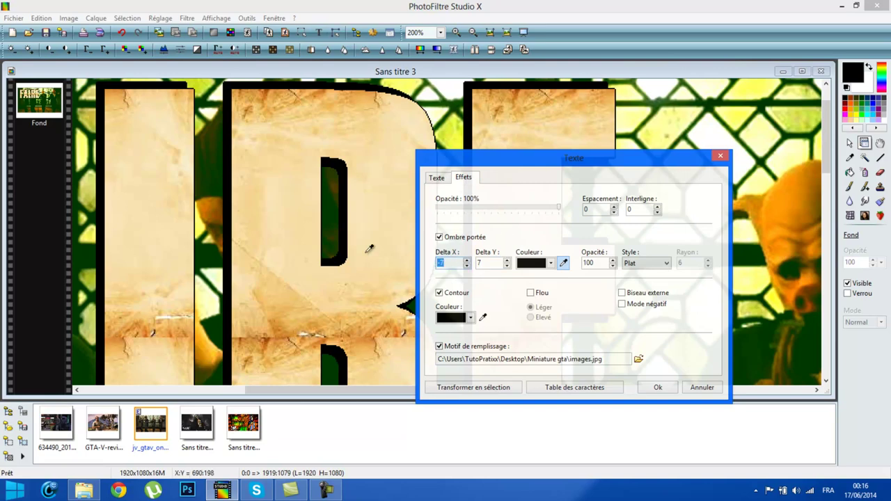
pyautogui.click(653, 387)
pyautogui.moveTo(447, 254)
pyautogui.mouseDown()
pyautogui.moveTo(137, 300)
pyautogui.moveTo(157, 309)
pyautogui.mouseUp()
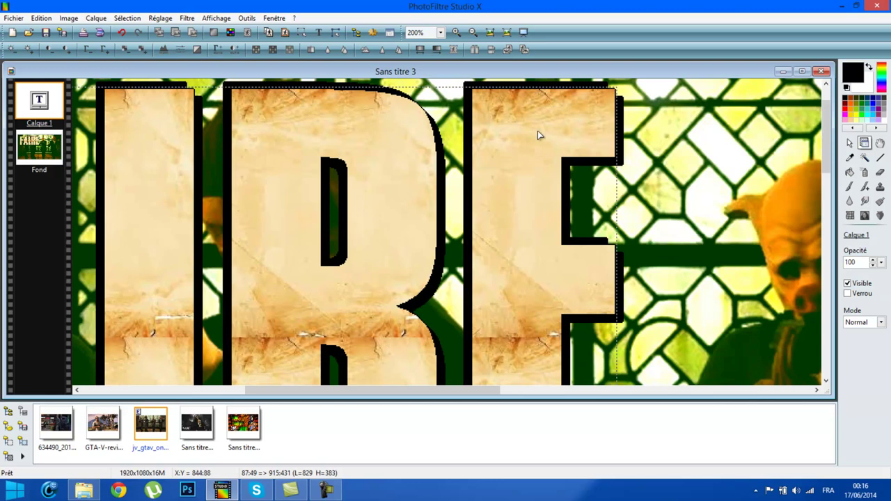
pyautogui.moveTo(561, 130); pyautogui.dragTo(563, 132)
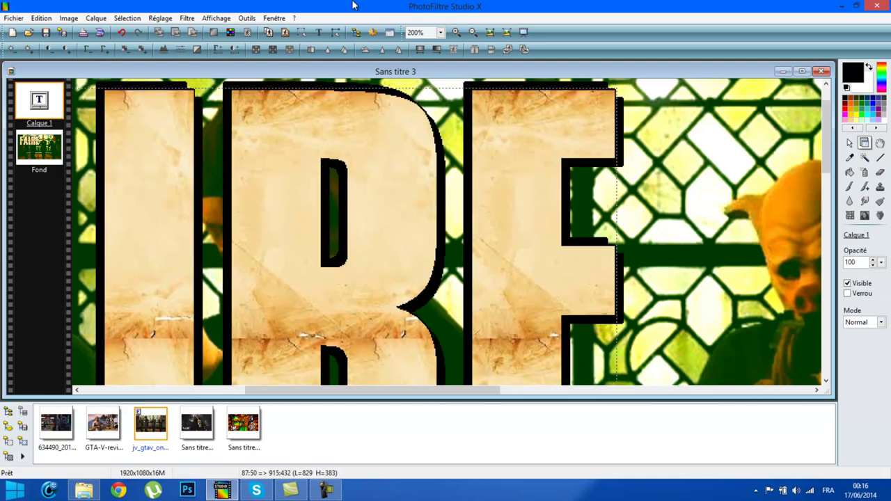
pyautogui.rightClick(371, 137)
pyautogui.click(484, 313)
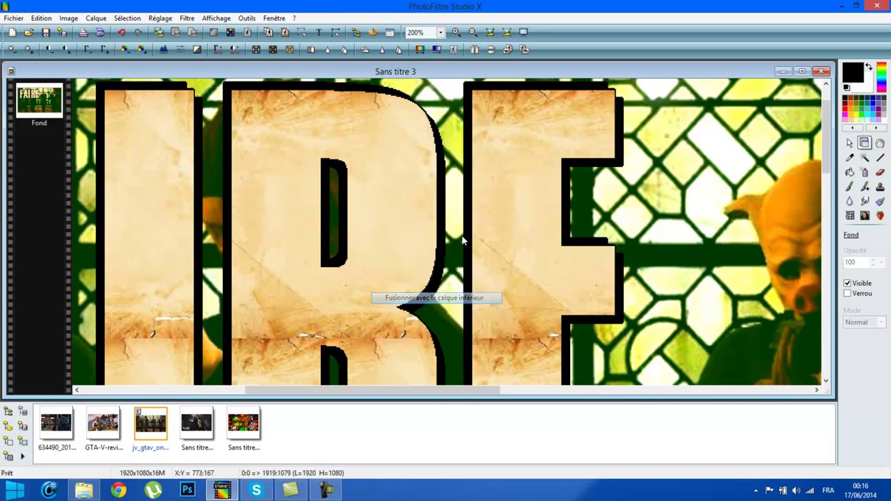
# Add a parchment FAIRE with black outline and 7/-7 shadow, placed at top-left
pyautogui.click(318, 33)
pyautogui.click(470, 178)
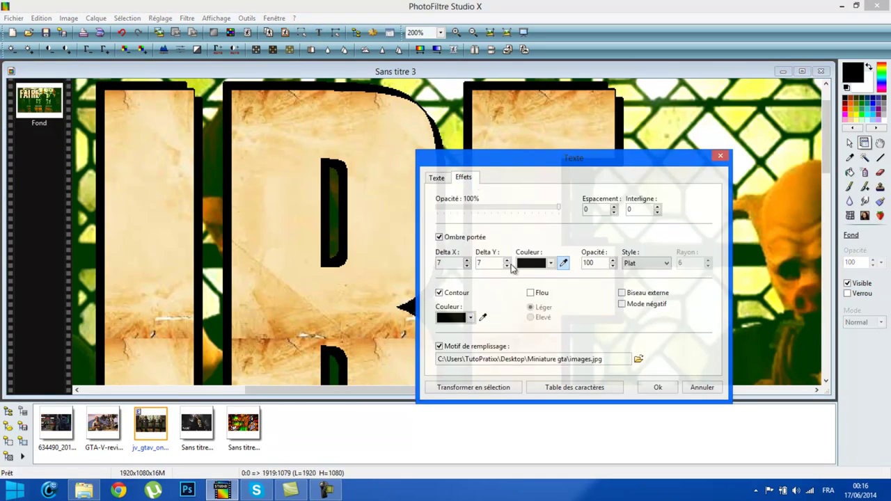
pyautogui.doubleClick(500, 264)
pyautogui.click(655, 389)
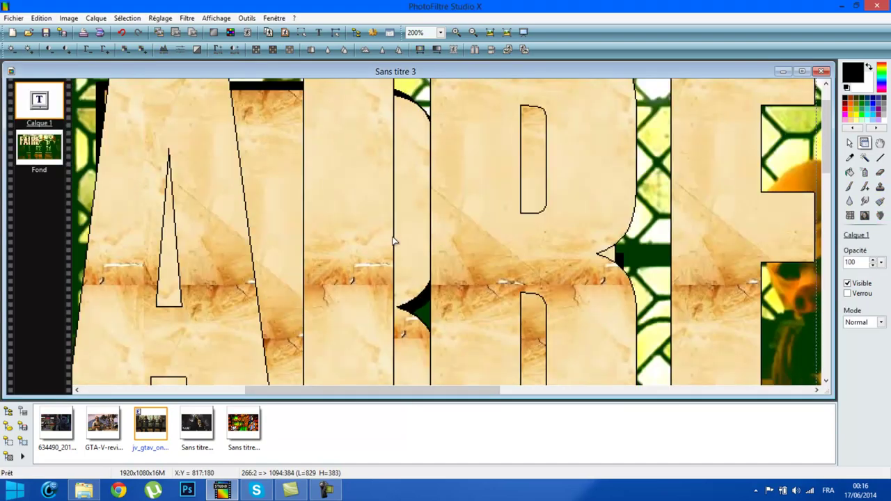
pyautogui.moveTo(394, 241); pyautogui.dragTo(299, 255)
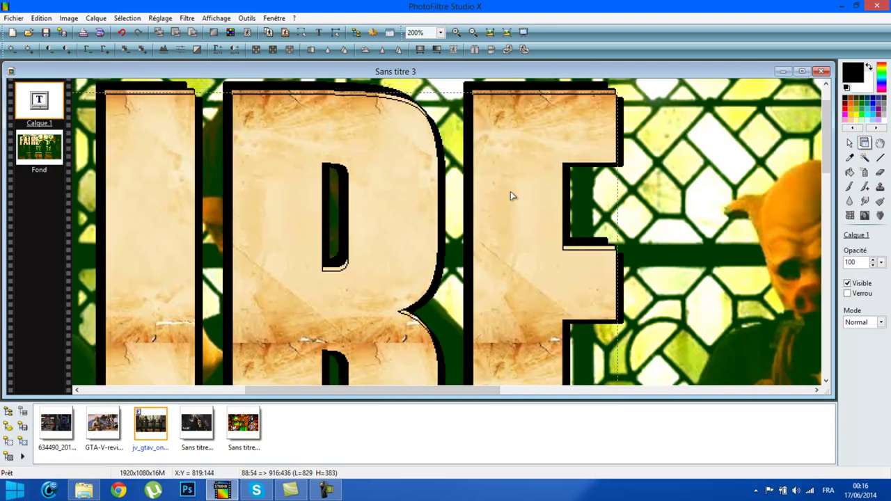
pyautogui.press('Left')
pyautogui.press('Up')
pyautogui.press('Up')
pyautogui.press('Up')
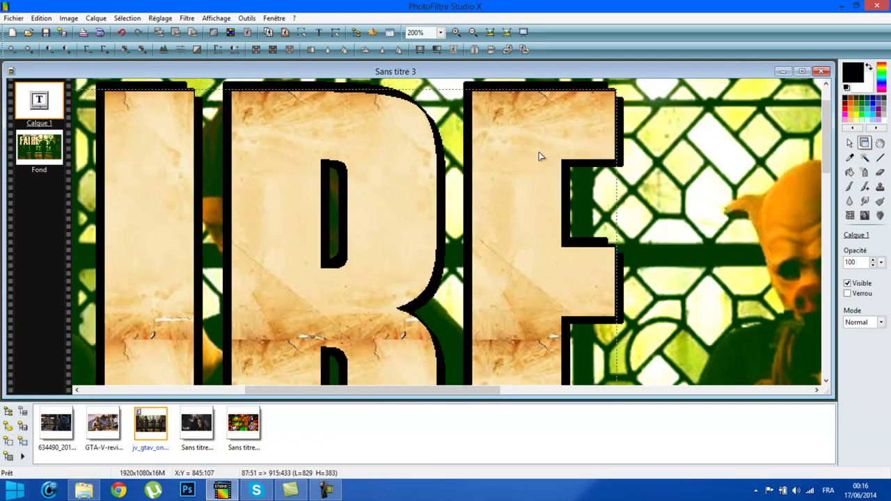
pyautogui.moveTo(538, 156); pyautogui.dragTo(540, 156)
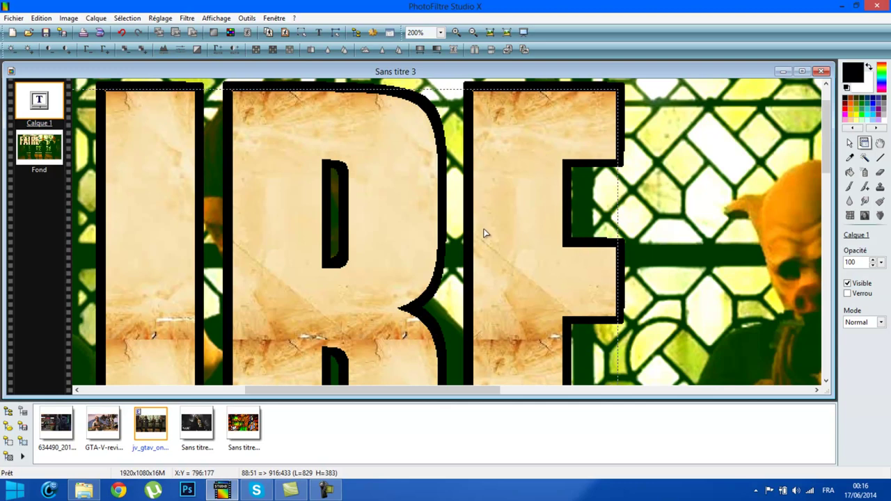
pyautogui.rightClick(496, 224)
pyautogui.click(535, 182)
pyautogui.scroll(-3, 534, 182)
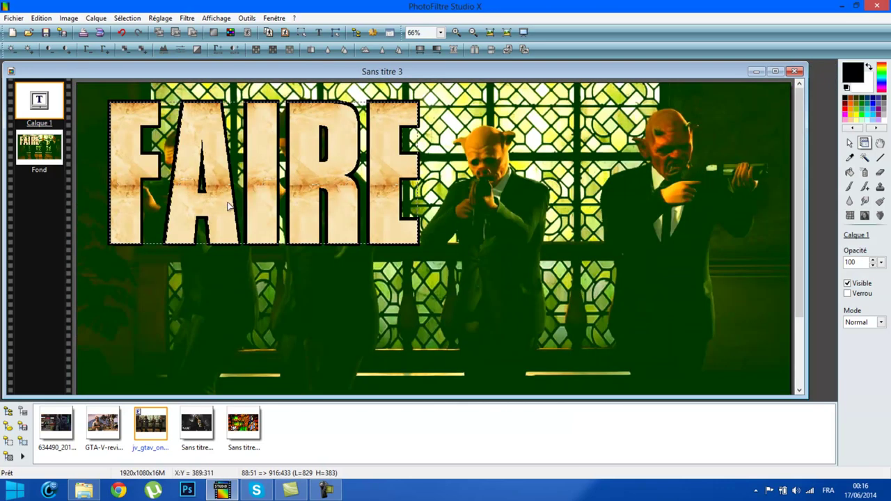
pyautogui.rightClick(279, 210)
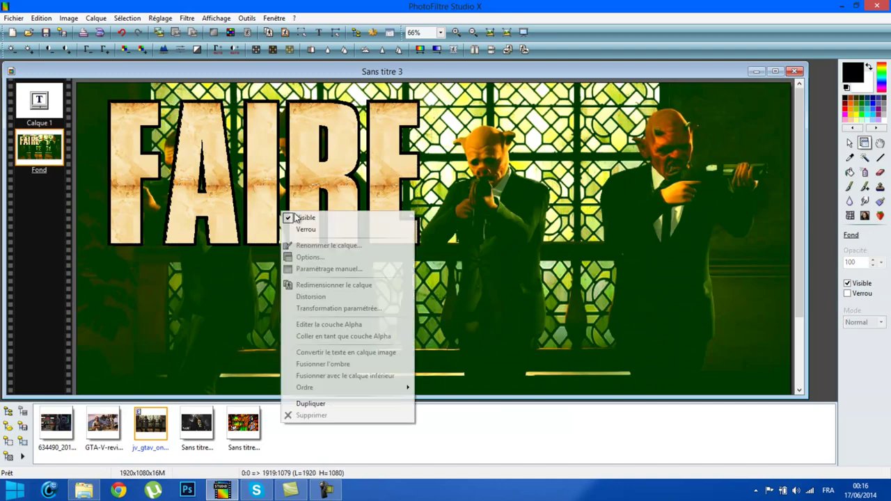
pyautogui.rightClick(193, 148)
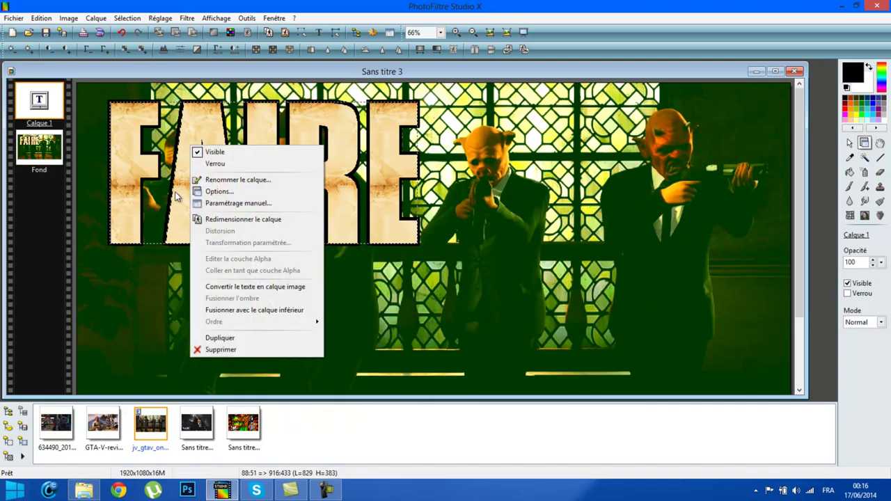
pyautogui.click(174, 196)
pyautogui.scroll(1, 209, 196)
pyautogui.scroll(2, 215, 196)
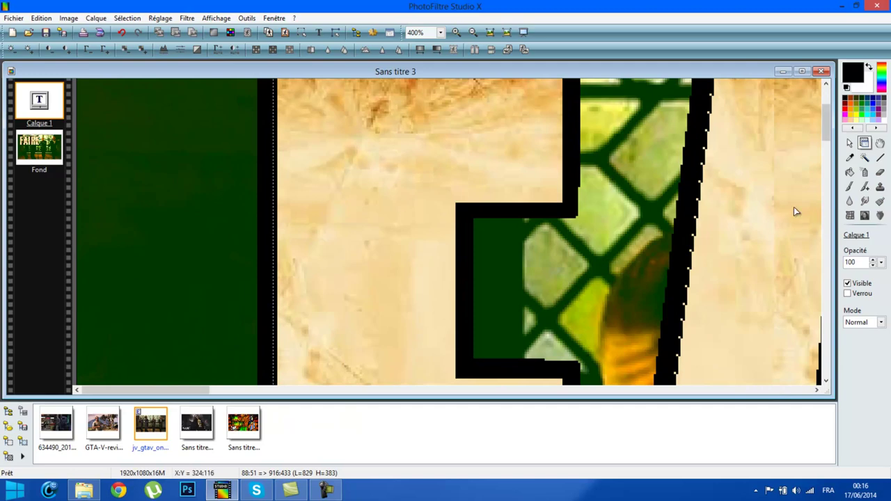
pyautogui.click(686, 194)
pyautogui.scroll(-2, 738, 239)
pyautogui.scroll(-2, 738, 240)
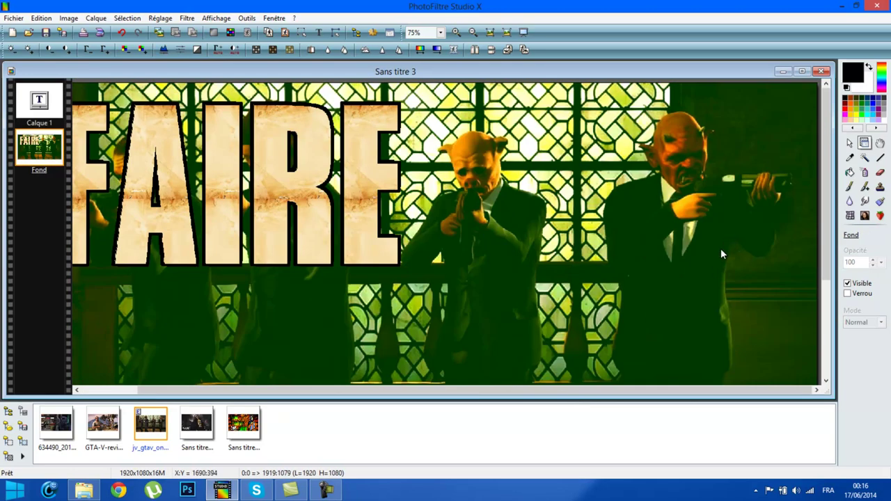
pyautogui.scroll(2, 462, 305)
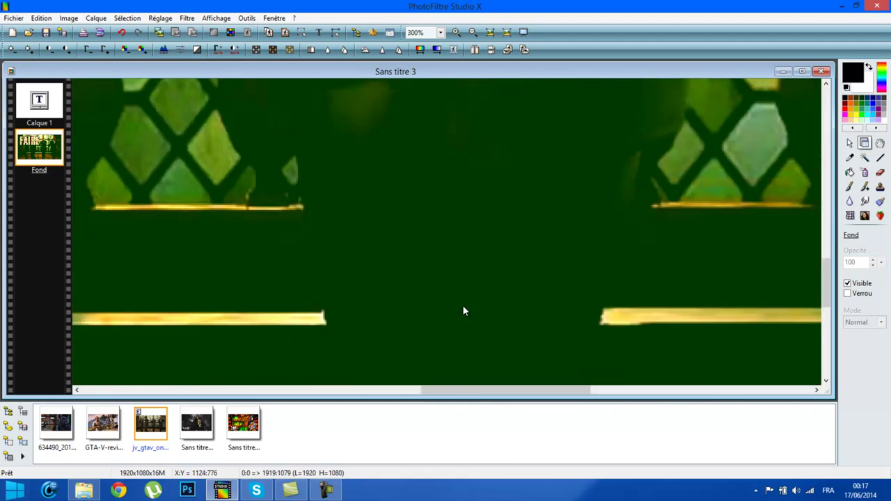
pyautogui.scroll(-3, 369, 291)
pyautogui.scroll(-1, 369, 291)
pyautogui.scroll(-1, 369, 291)
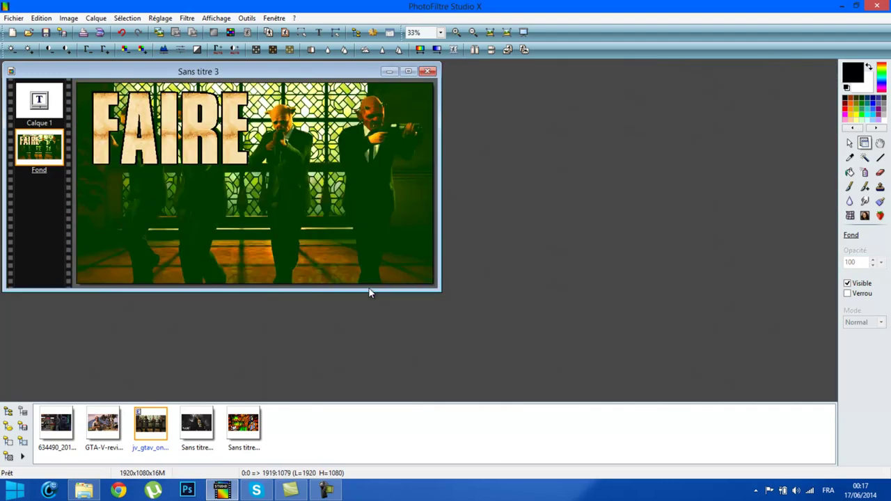
pyautogui.scroll(1, 397, 228)
pyautogui.scroll(1, 397, 228)
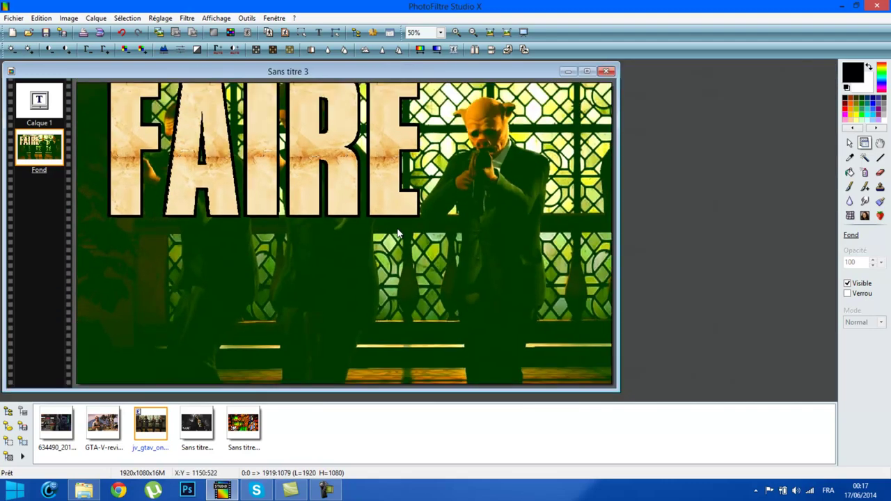
pyautogui.scroll(-1, 397, 228)
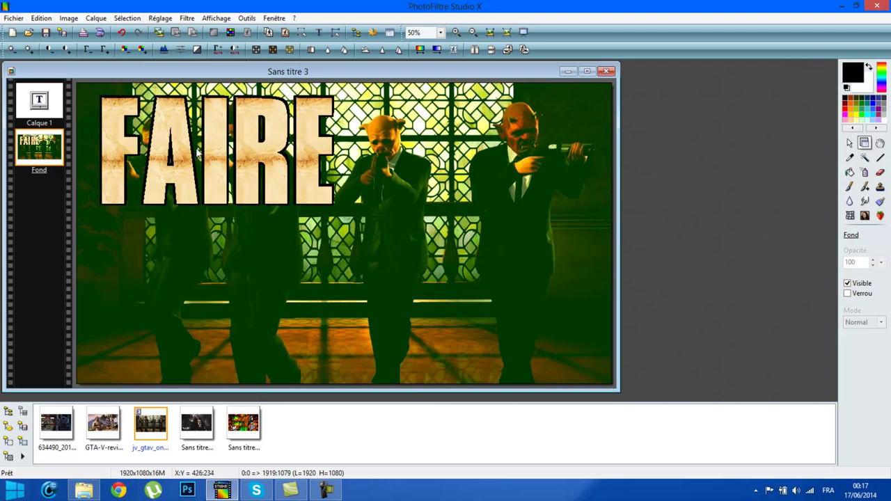
# Convert the FAIRE title's Calque 1 from a text layer into an image layer
pyautogui.rightClick(298, 122)
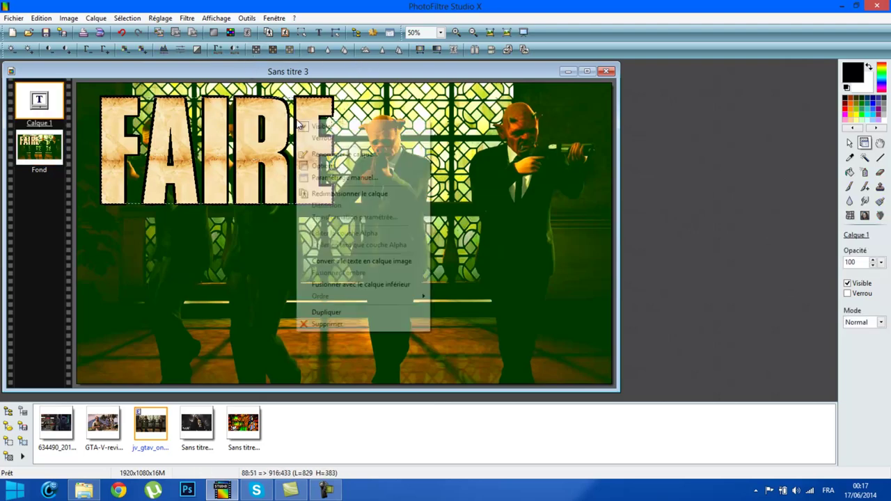
pyautogui.click(362, 263)
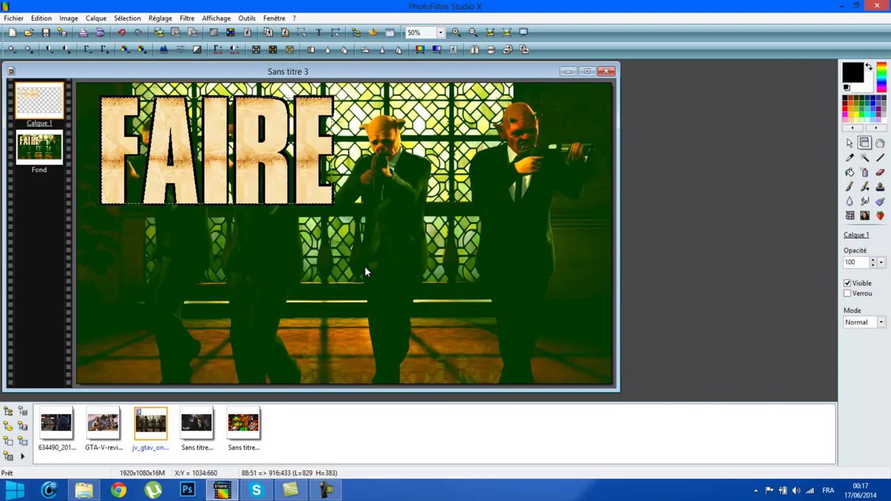
pyautogui.rightClick(262, 146)
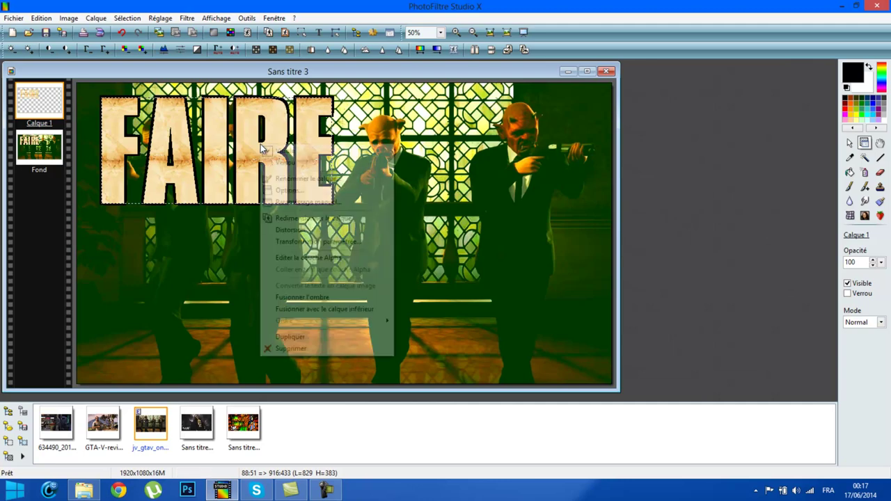
pyautogui.click(599, 217)
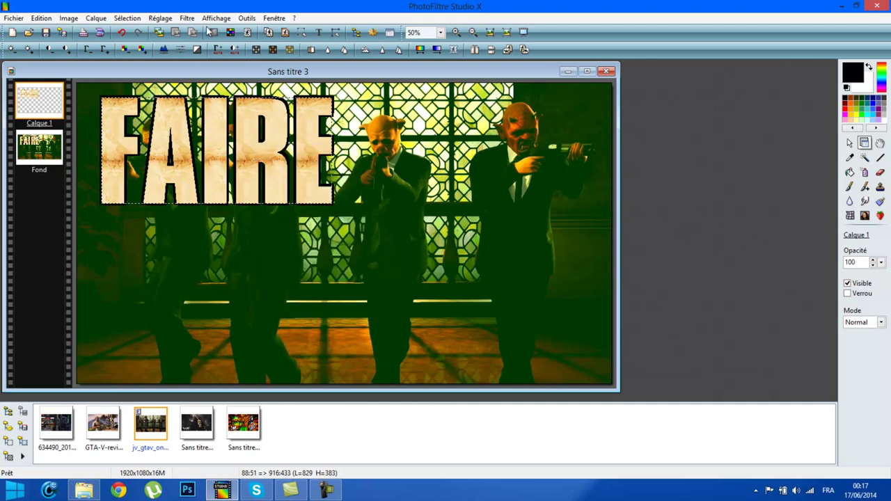
# Apply Teinte / Saturation to FAIRE with saturation 100% and green at 4%
pyautogui.click(161, 18)
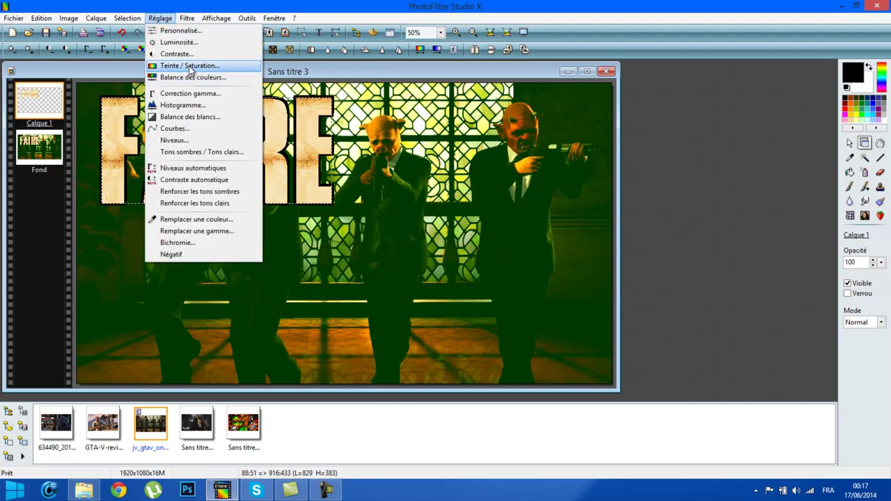
pyautogui.click(189, 66)
pyautogui.moveTo(752, 201); pyautogui.dragTo(826, 201)
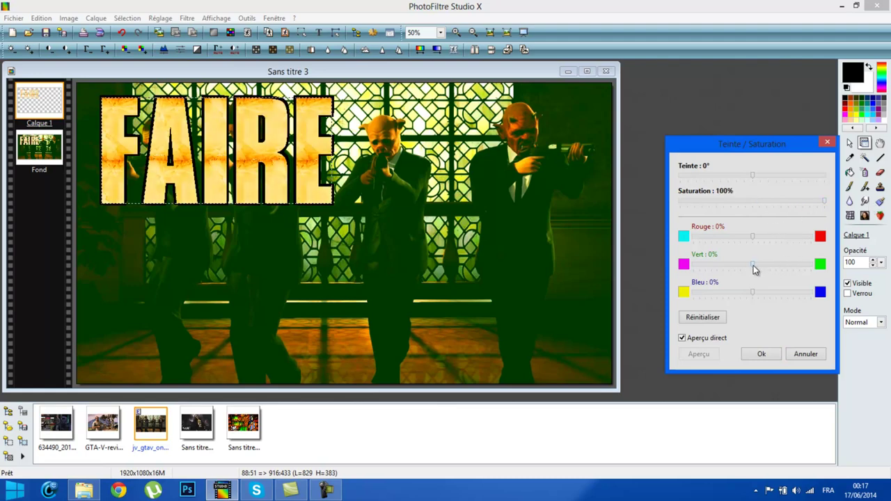
pyautogui.moveTo(753, 266); pyautogui.dragTo(784, 265)
pyautogui.click(772, 355)
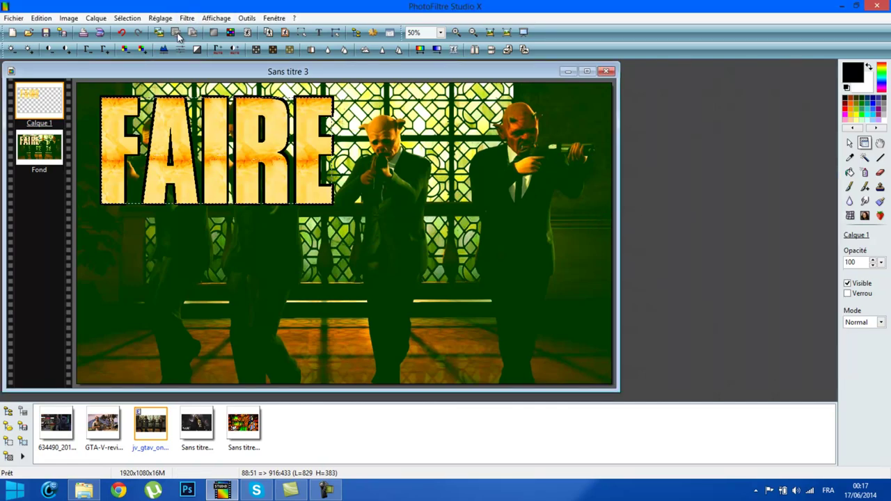
# Apply Luminosité to the FAIRE title with brightness 20% and Vert 33%
pyautogui.click(160, 19)
pyautogui.click(187, 42)
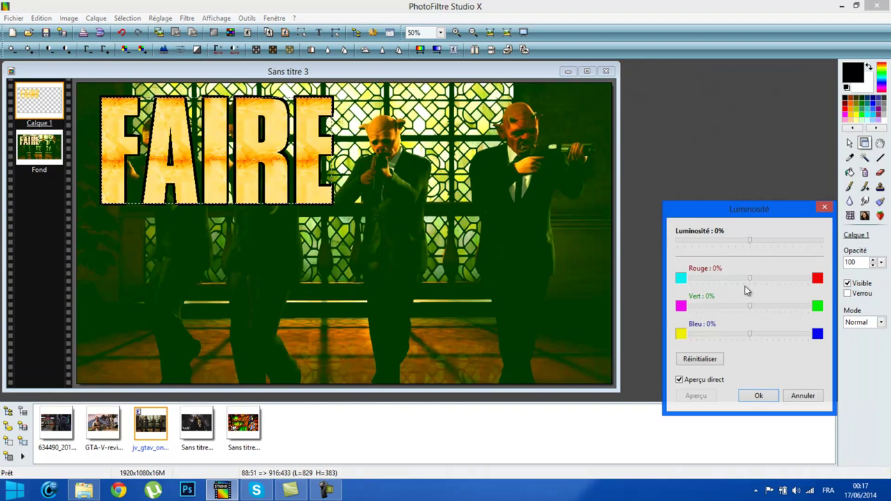
pyautogui.moveTo(750, 307); pyautogui.dragTo(771, 315)
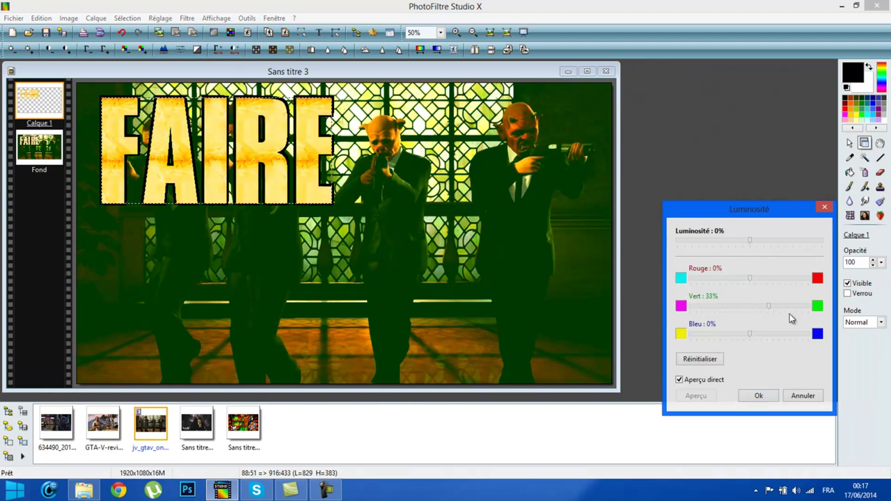
pyautogui.moveTo(753, 240); pyautogui.dragTo(768, 245)
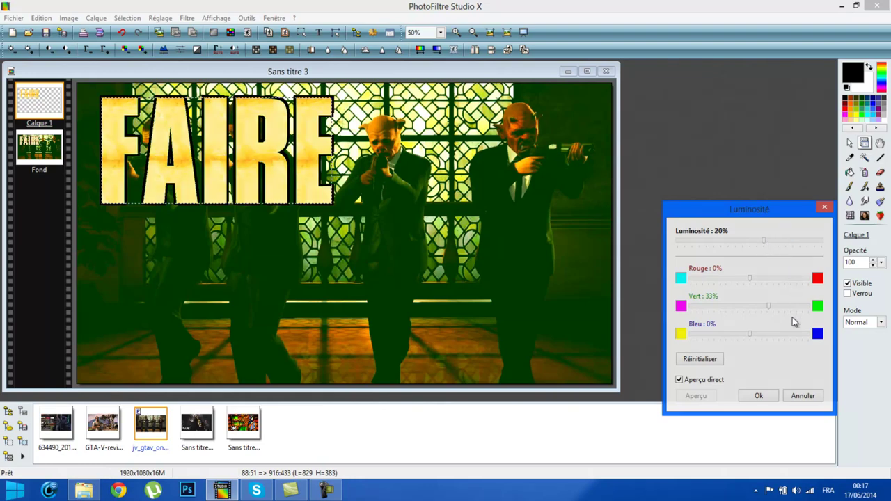
pyautogui.moveTo(772, 313); pyautogui.dragTo(805, 313)
pyautogui.moveTo(806, 312); pyautogui.dragTo(770, 314)
pyautogui.click(759, 395)
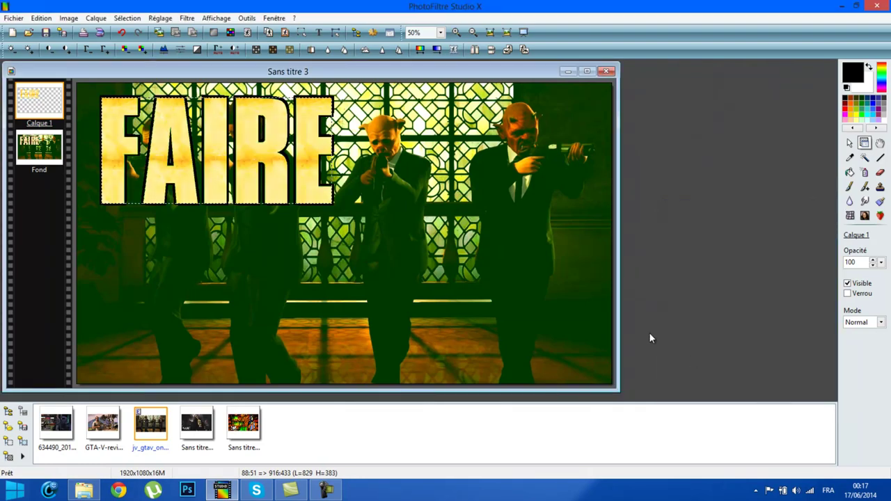
# Apply Balance des couleurs to FAIRE, lowering red and adjusting green and blue
pyautogui.click(160, 19)
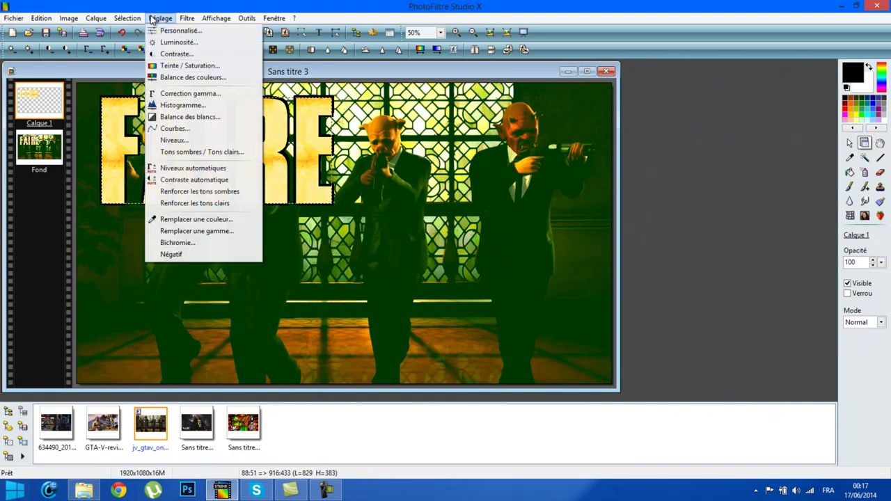
pyautogui.click(200, 77)
pyautogui.moveTo(578, 197); pyautogui.dragTo(603, 205)
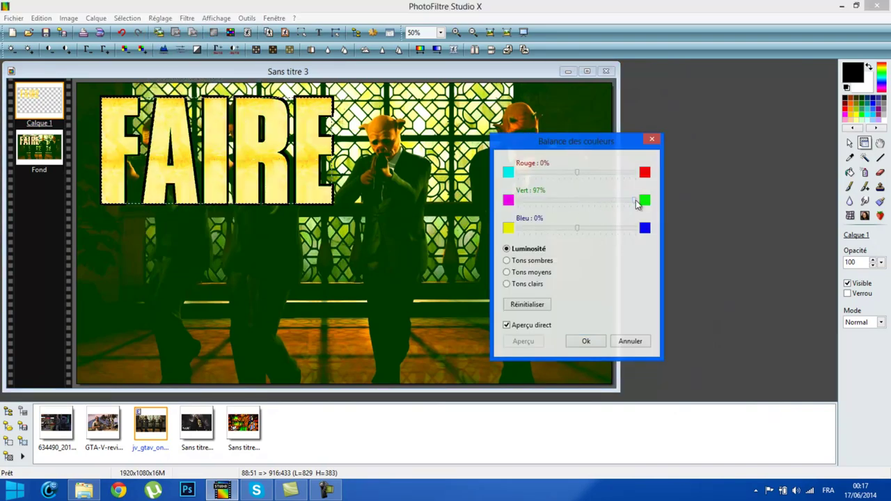
pyautogui.moveTo(578, 172)
pyautogui.mouseDown()
pyautogui.moveTo(551, 175)
pyautogui.moveTo(571, 177)
pyautogui.mouseUp()
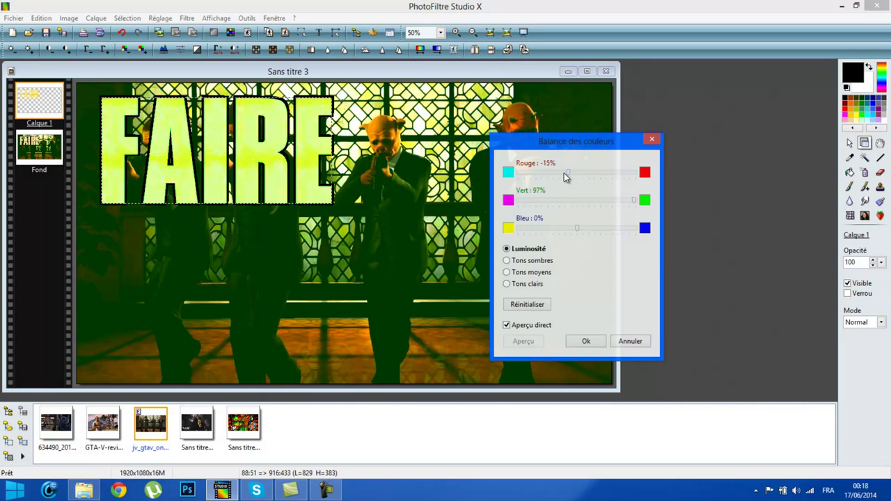
pyautogui.moveTo(569, 231); pyautogui.dragTo(516, 231)
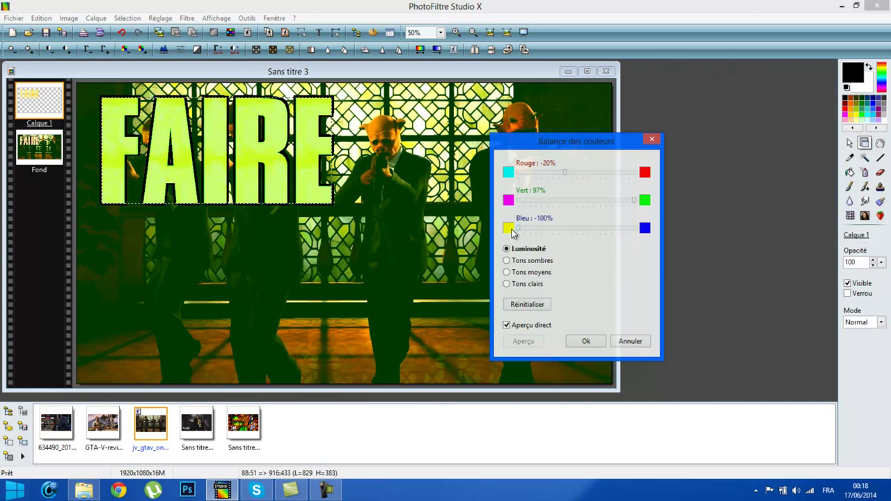
pyautogui.click(603, 231)
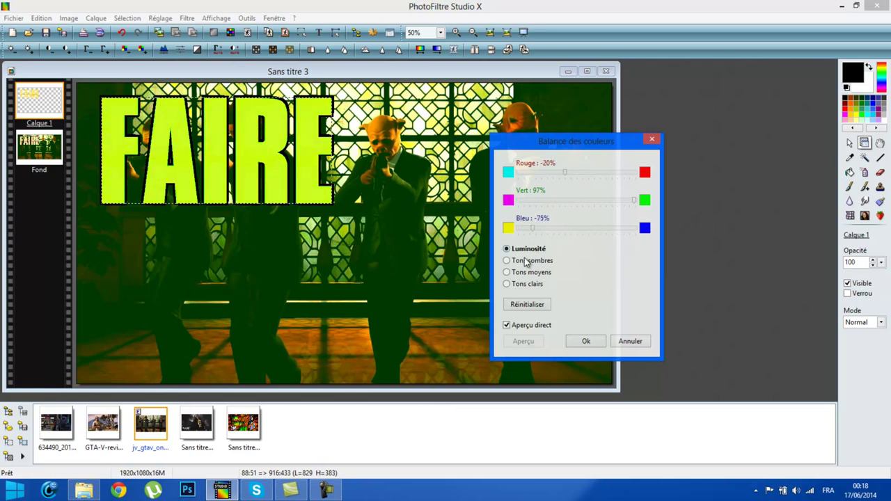
pyautogui.moveTo(544, 231); pyautogui.dragTo(615, 239)
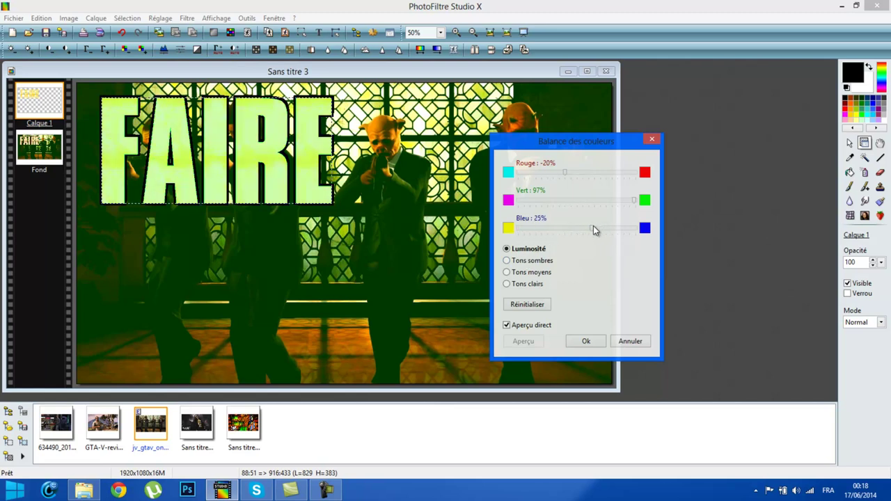
pyautogui.click(588, 340)
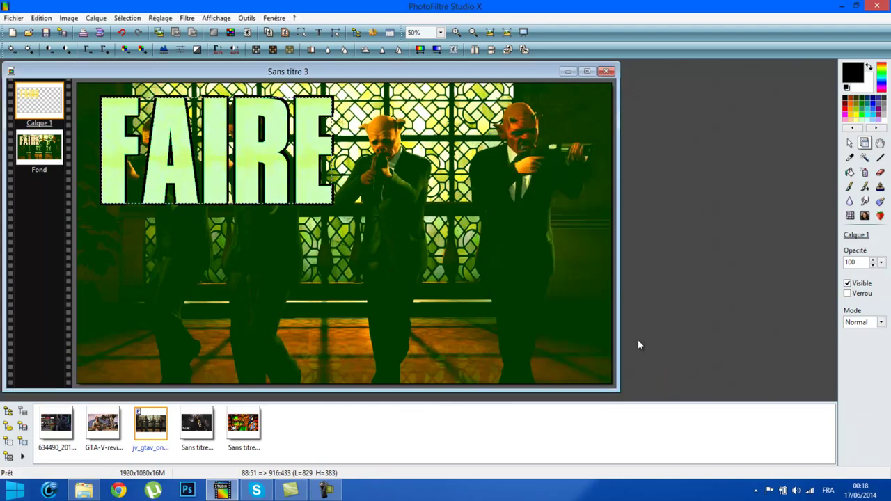
# Set a custom adjustment on the Vert channel with brightness -13% and hue 62°
pyautogui.click(158, 17)
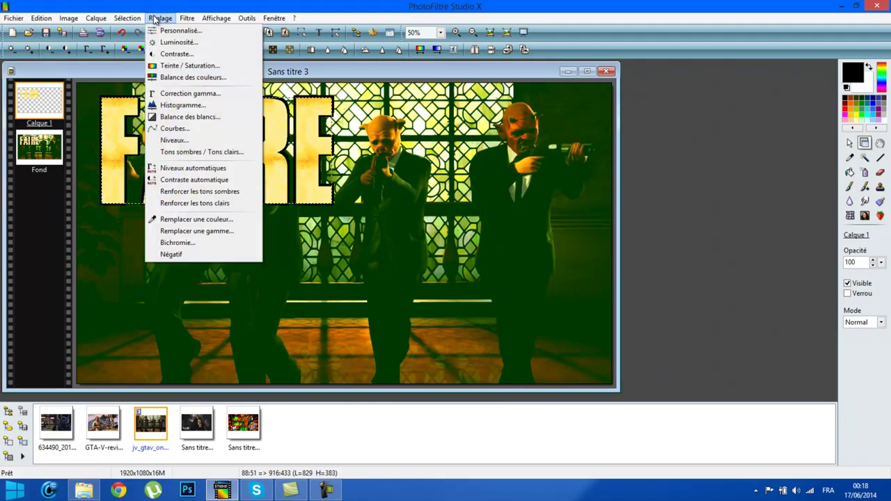
pyautogui.click(186, 32)
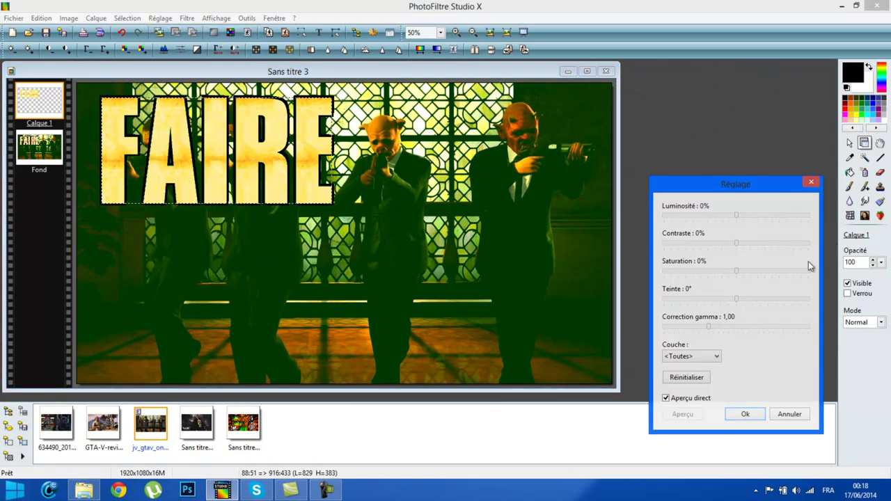
pyautogui.click(701, 356)
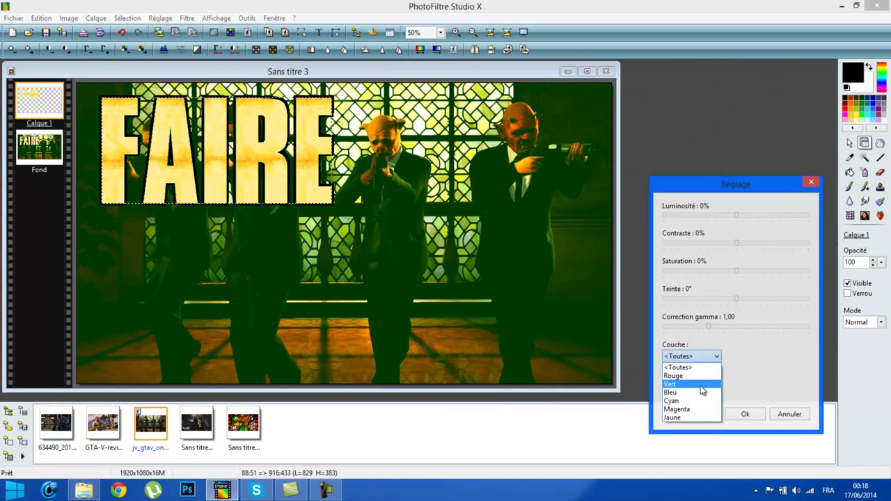
pyautogui.click(696, 384)
pyautogui.moveTo(736, 216); pyautogui.dragTo(770, 215)
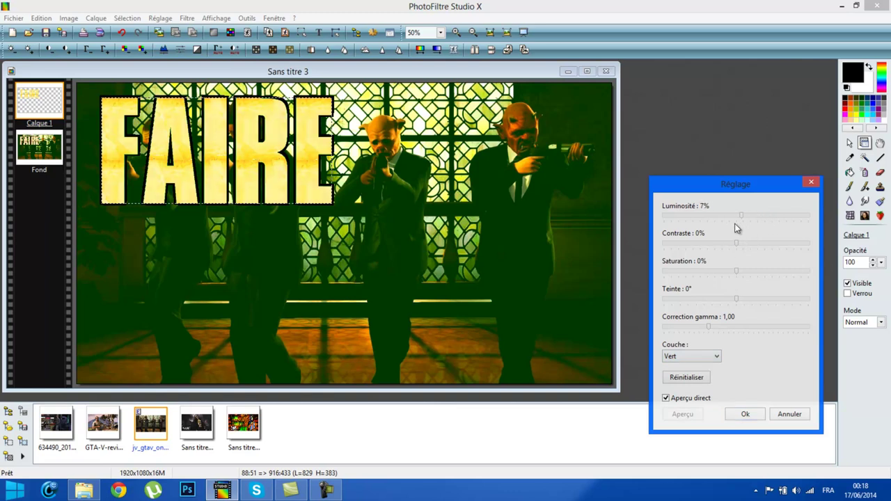
pyautogui.moveTo(740, 215); pyautogui.dragTo(726, 217)
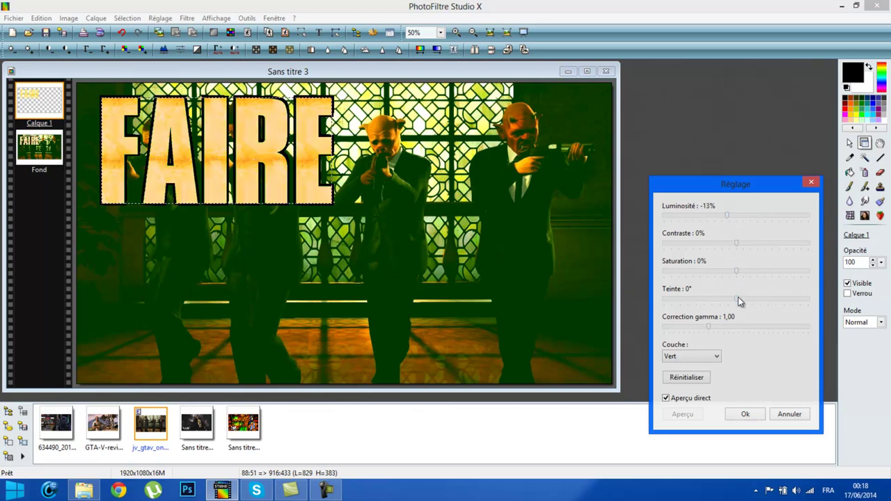
pyautogui.moveTo(738, 299); pyautogui.dragTo(776, 316)
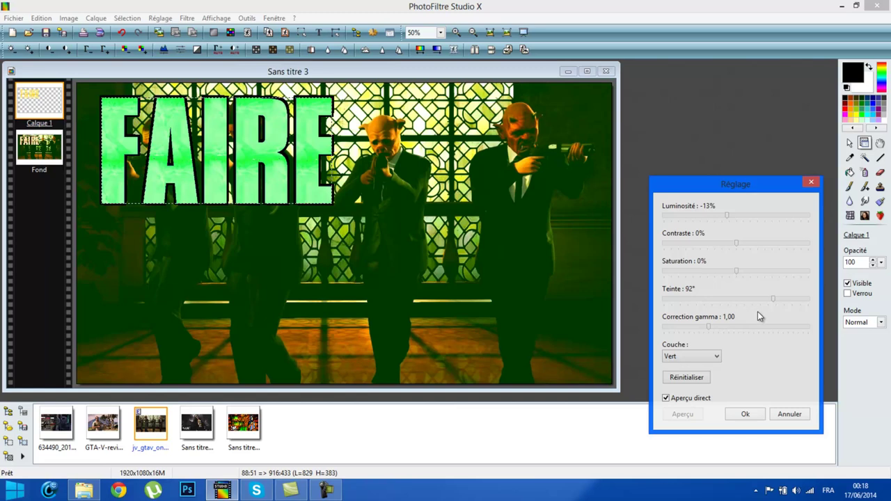
pyautogui.moveTo(771, 298); pyautogui.dragTo(761, 299)
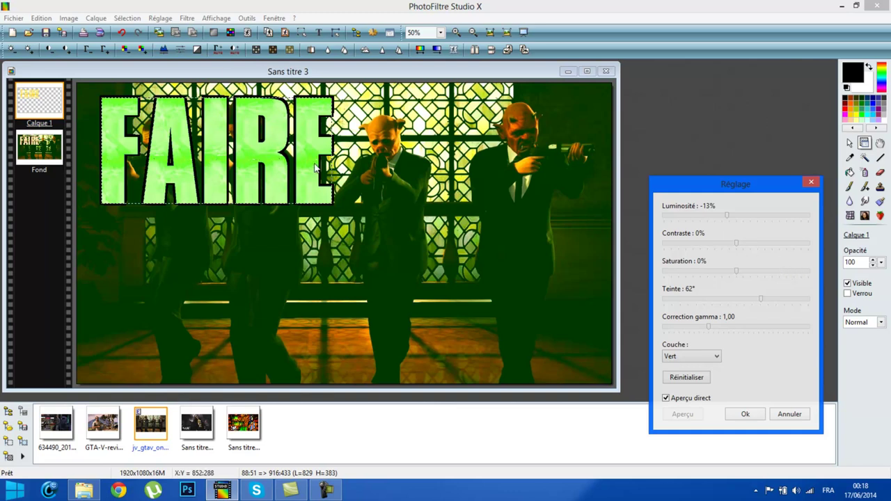
# Check the other colour channels, apply the green recolouring to FAIRE, and select the Fond layer
pyautogui.click(699, 357)
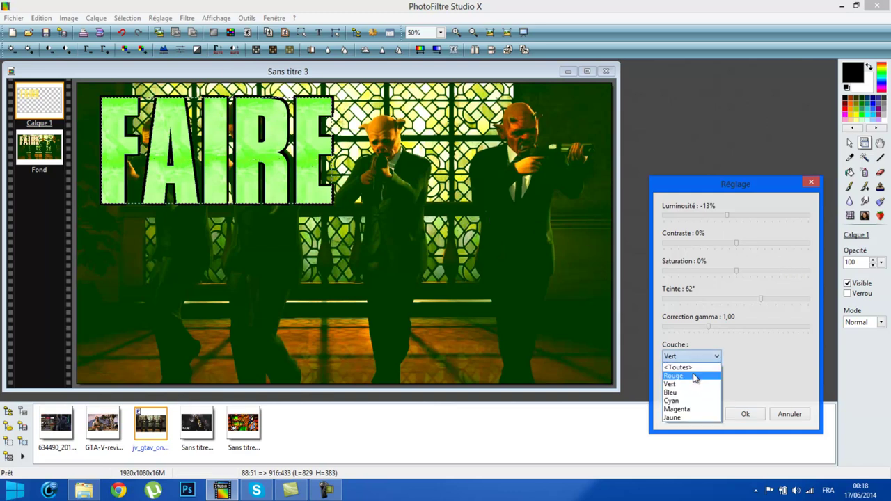
pyautogui.click(695, 377)
pyautogui.click(702, 358)
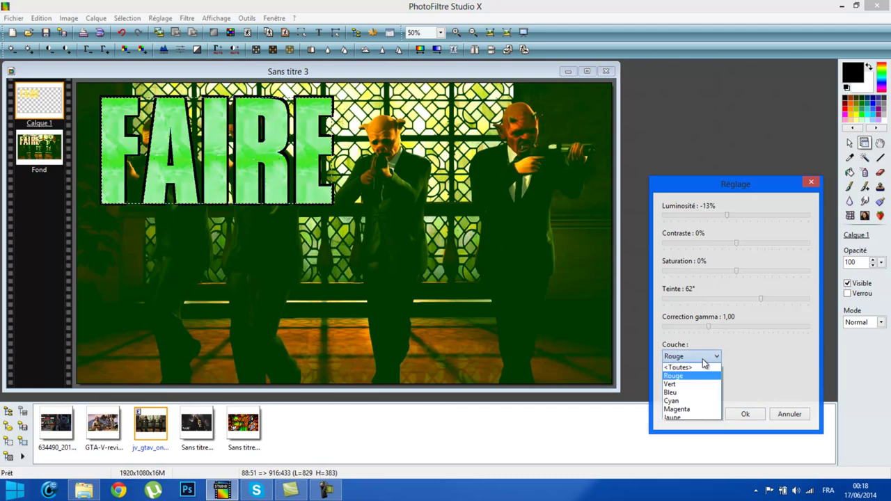
pyautogui.click(702, 396)
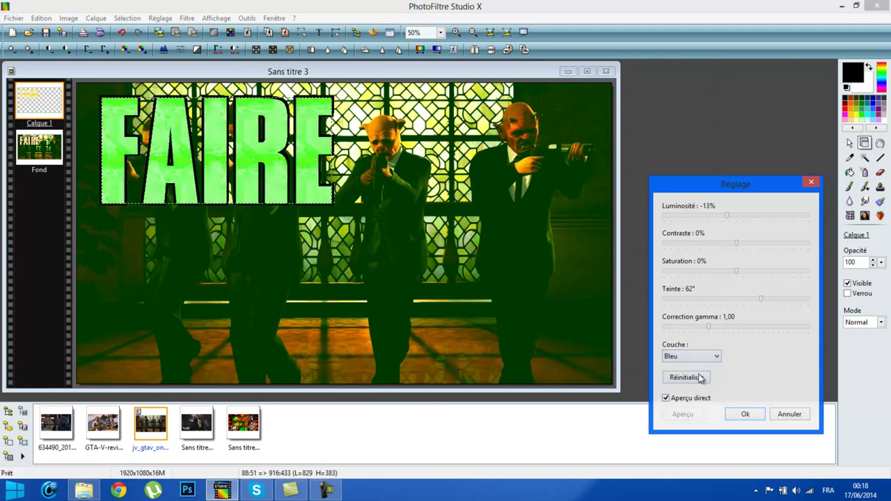
pyautogui.click(705, 357)
pyautogui.click(705, 401)
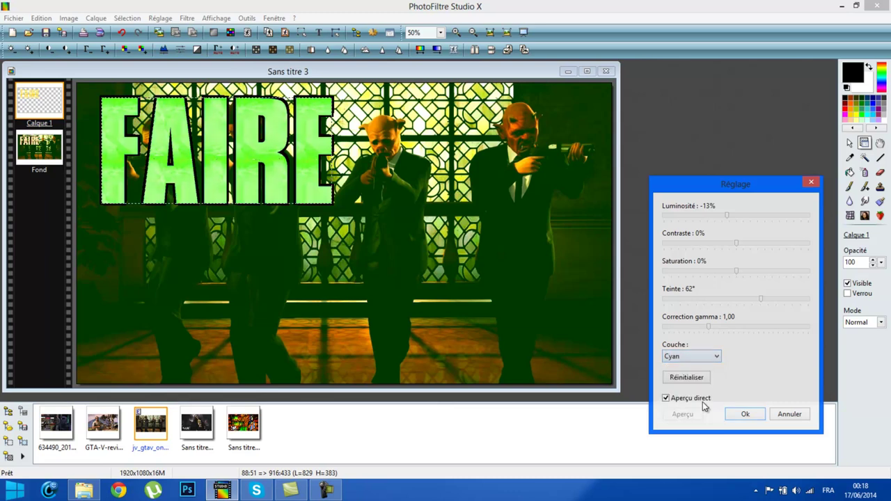
pyautogui.click(704, 360)
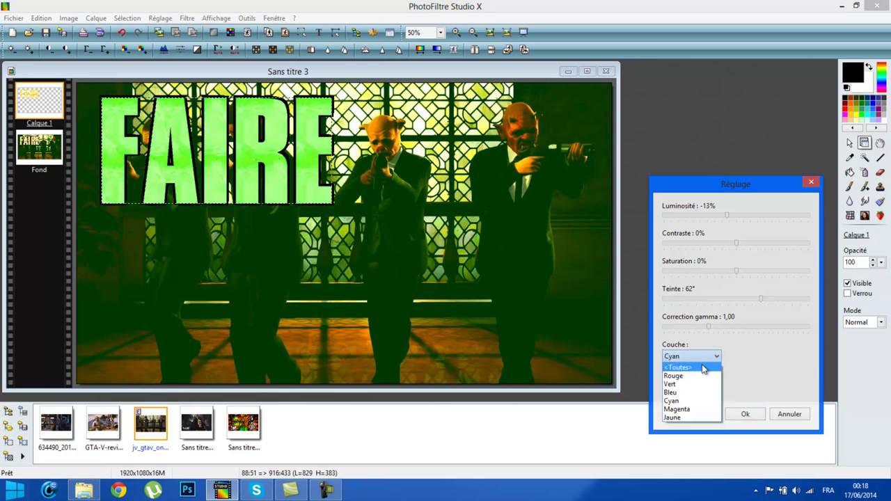
pyautogui.click(705, 418)
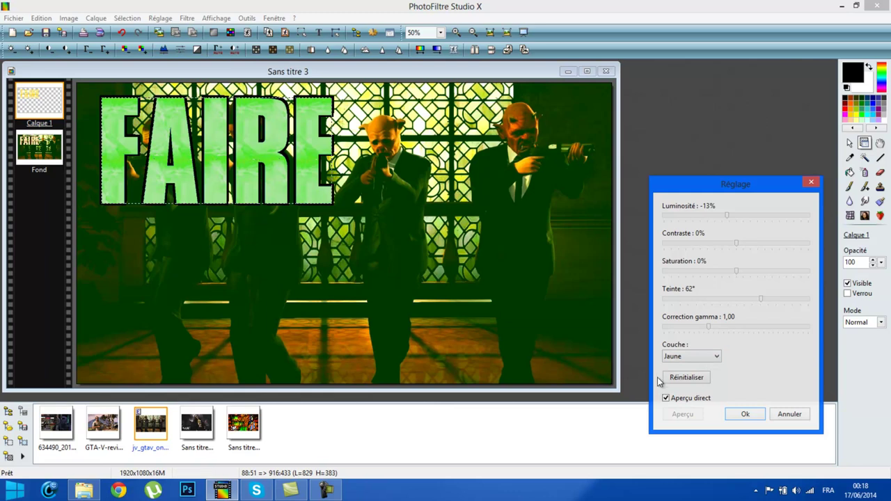
pyautogui.click(694, 360)
pyautogui.click(688, 377)
pyautogui.click(744, 415)
pyautogui.click(333, 162)
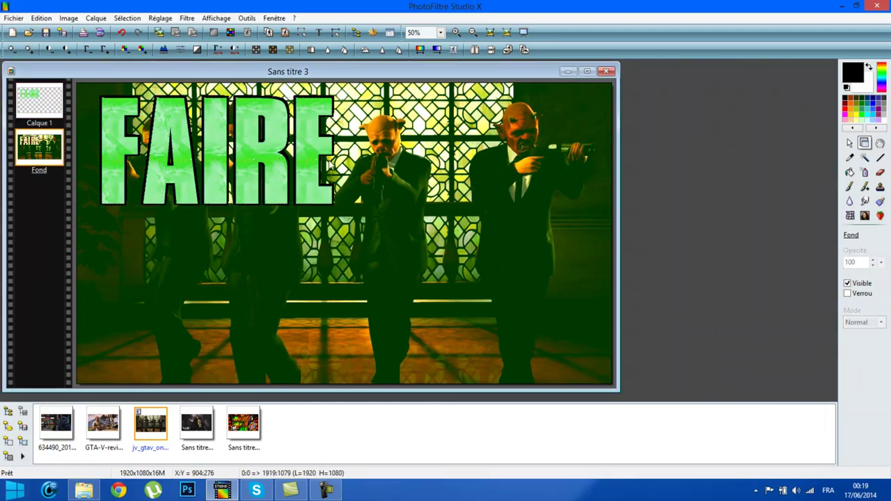
pyautogui.rightClick(273, 173)
# Merge FAIRE into Fond and add a parchment-textured UNE text title
pyautogui.click(332, 333)
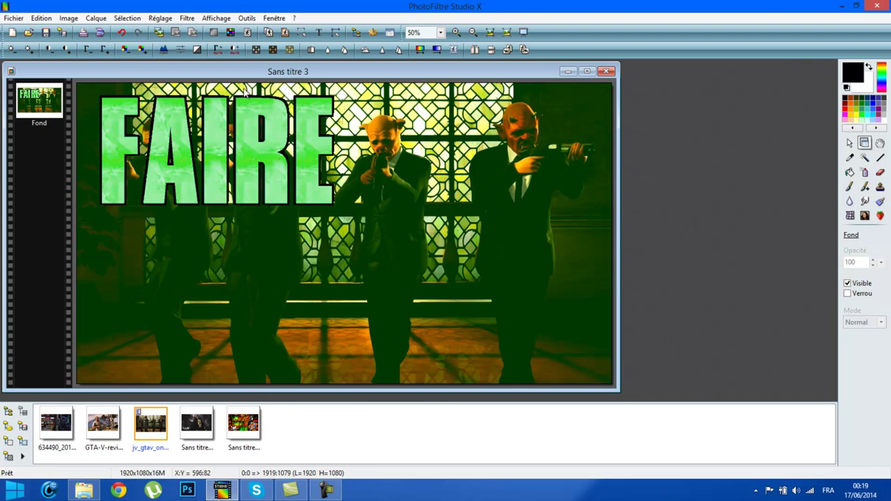
pyautogui.click(321, 32)
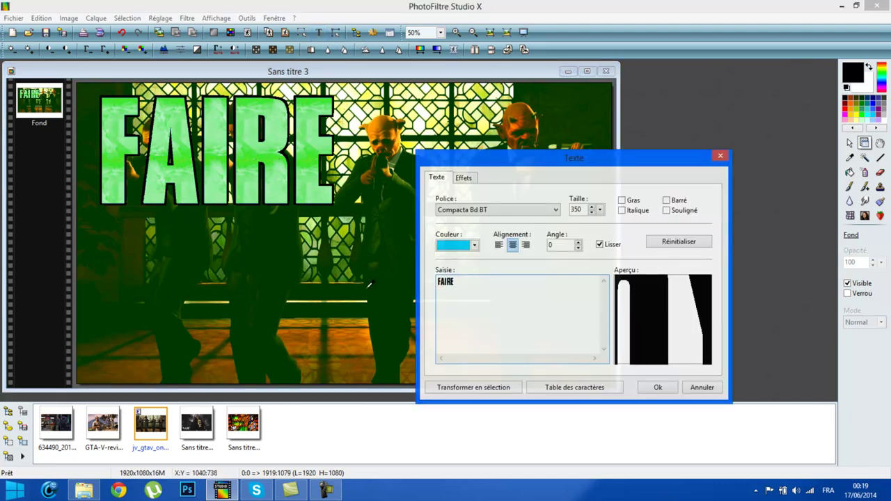
pyautogui.hotkey('ctrl', 'a')
pyautogui.write('U')
pyautogui.click(463, 177)
pyautogui.doubleClick(441, 264)
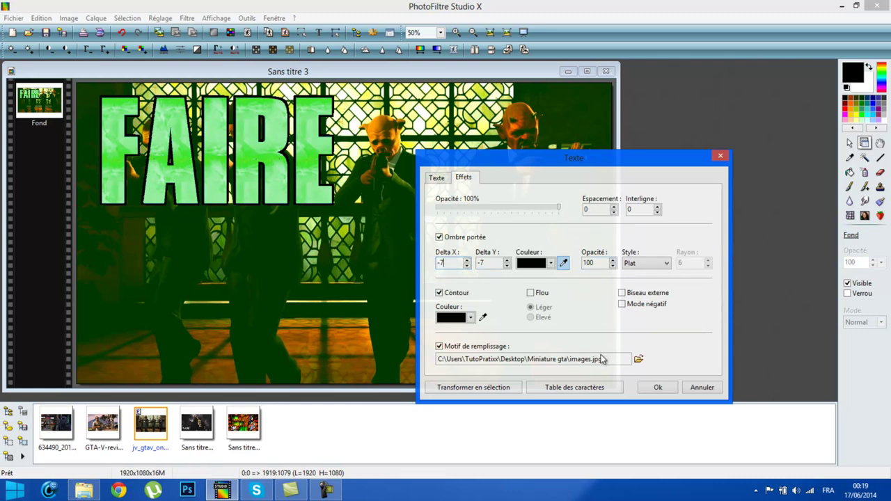
pyautogui.click(658, 387)
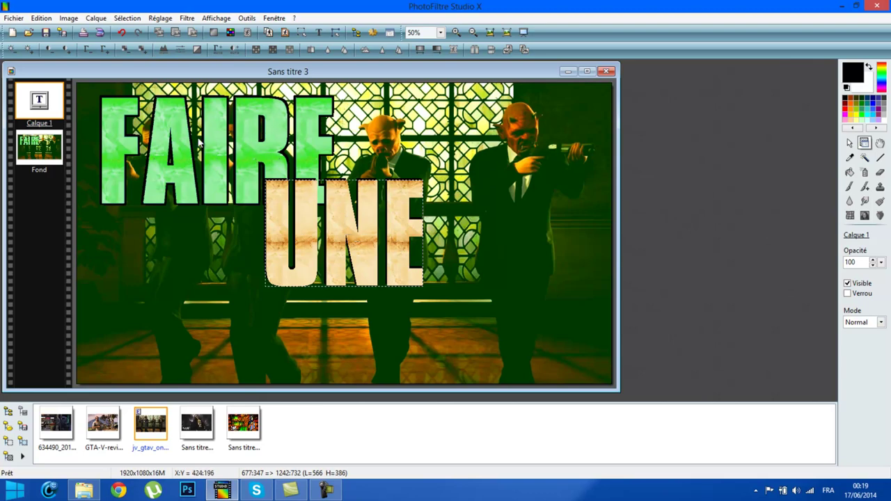
# Move UNE up to sit just right of FAIRE
pyautogui.moveTo(368, 254); pyautogui.dragTo(456, 188)
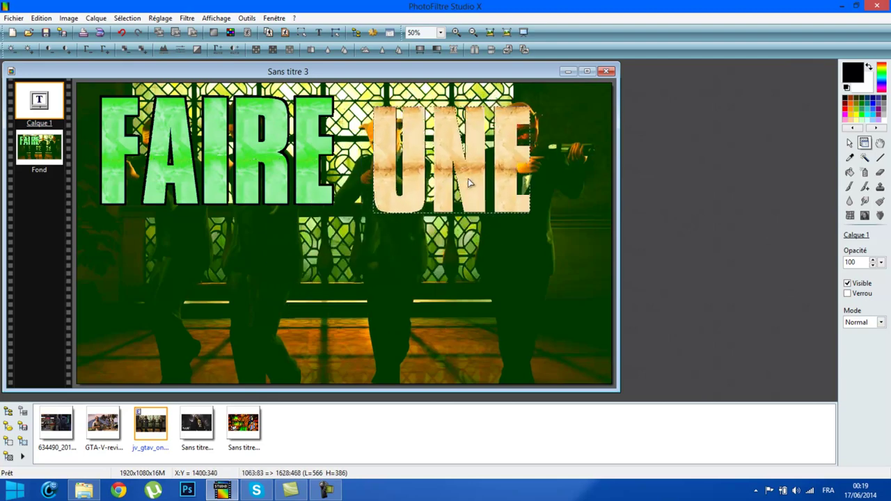
pyautogui.moveTo(456, 188); pyautogui.dragTo(560, 190)
pyautogui.click(497, 179)
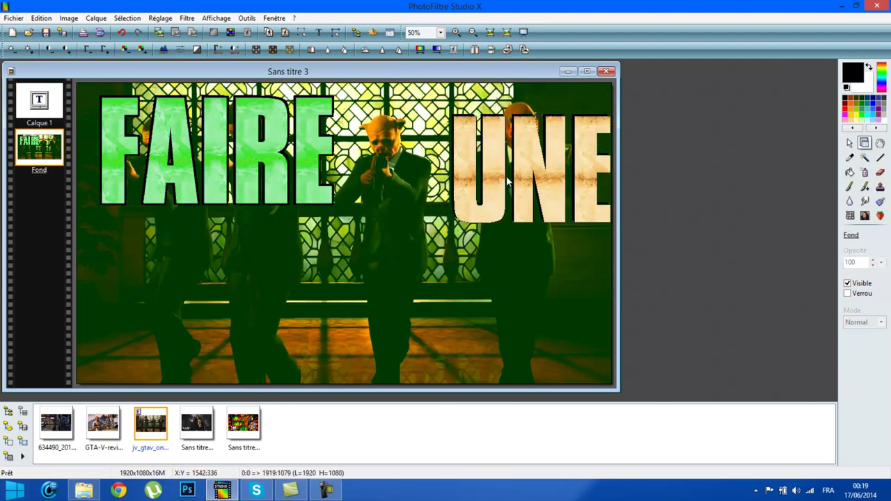
pyautogui.moveTo(494, 179); pyautogui.dragTo(447, 185)
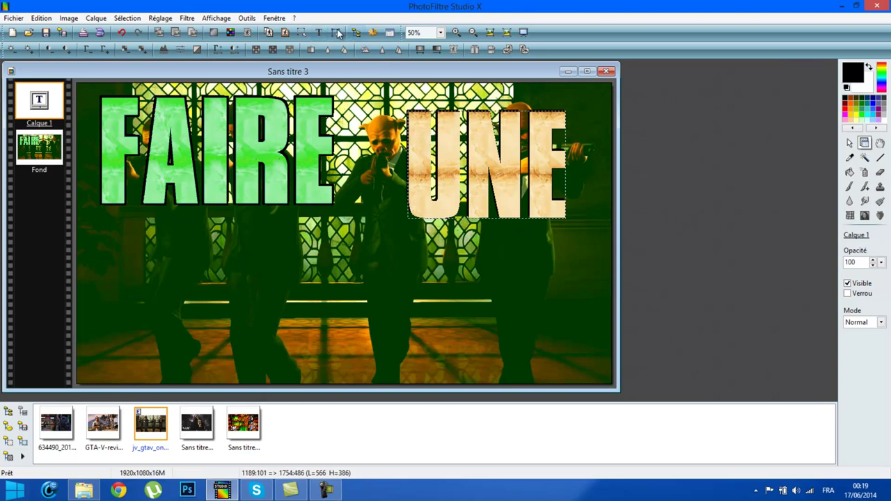
# Give UNE an 8° tilt and shift it slightly up and left
pyautogui.rightClick(426, 152)
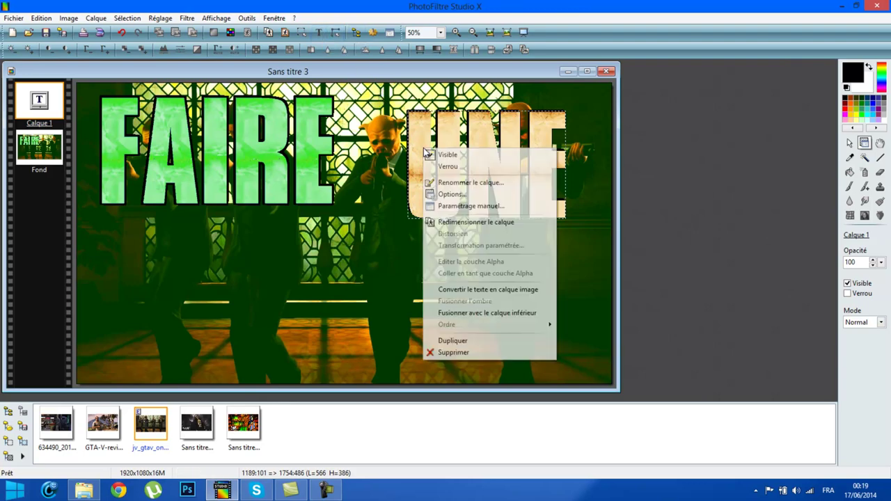
pyautogui.click(496, 195)
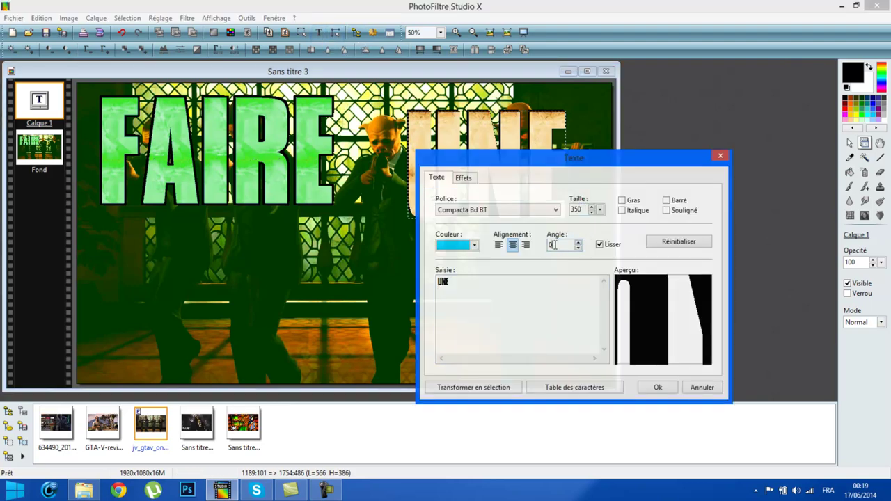
pyautogui.moveTo(531, 159); pyautogui.dragTo(498, 212)
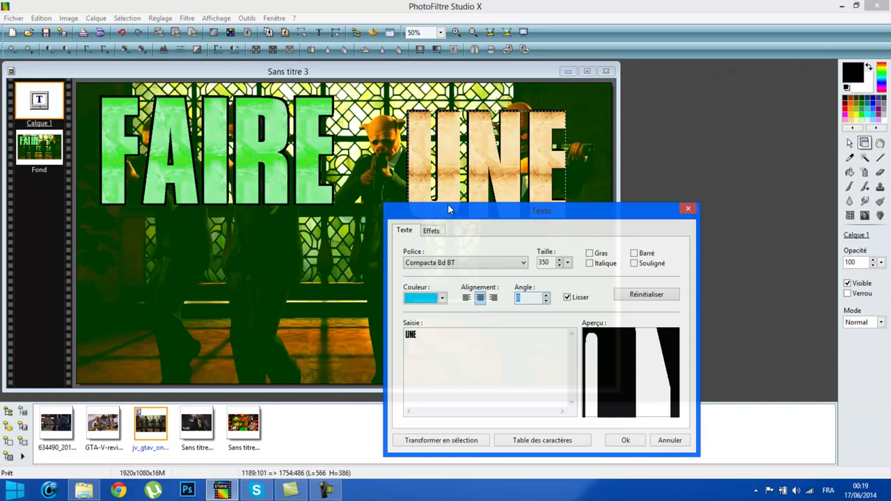
pyautogui.moveTo(450, 209); pyautogui.dragTo(584, 172)
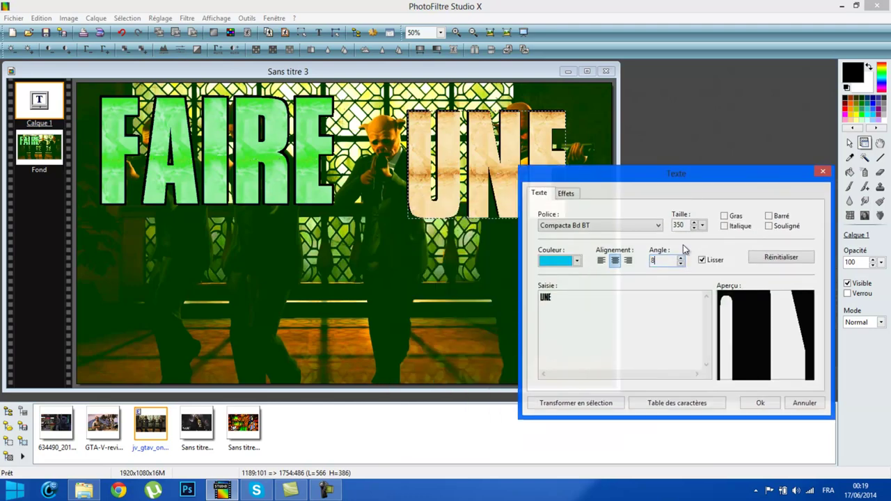
pyautogui.click(766, 402)
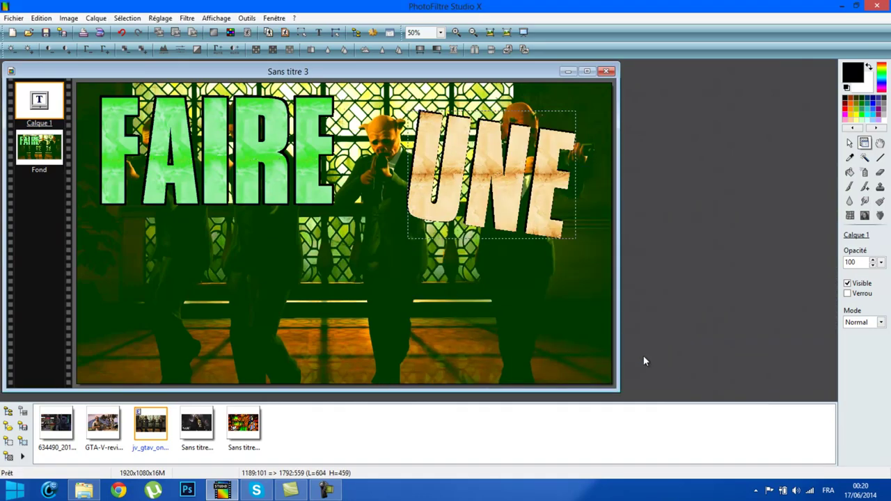
pyautogui.moveTo(450, 202); pyautogui.dragTo(424, 184)
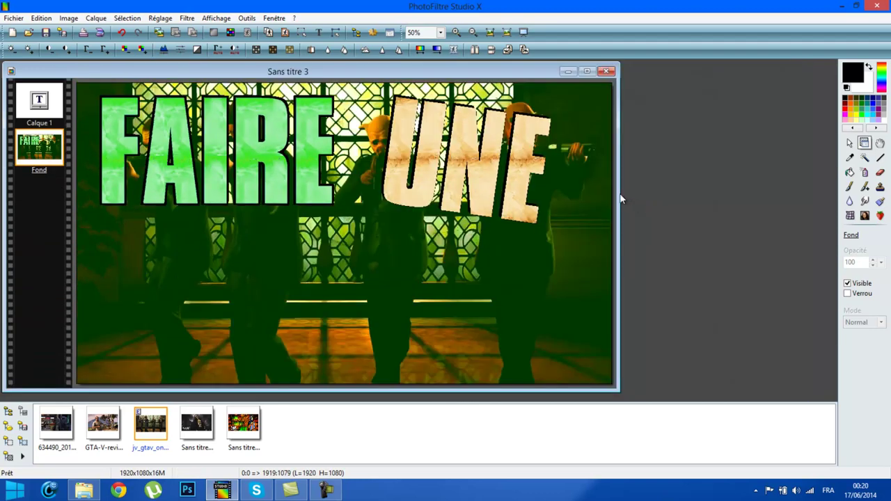
# Resize UNE to text size 250 and nestle it beside FAIRE
pyautogui.click(486, 172)
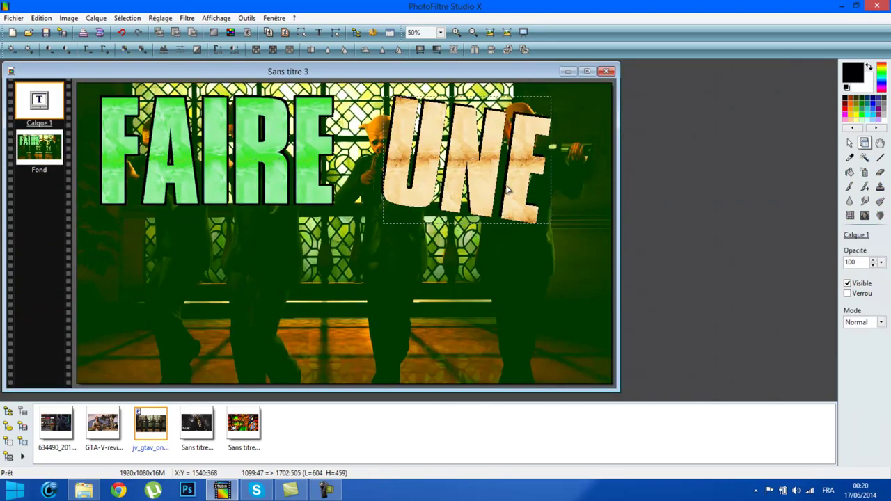
pyautogui.rightClick(501, 184)
pyautogui.rightClick(474, 185)
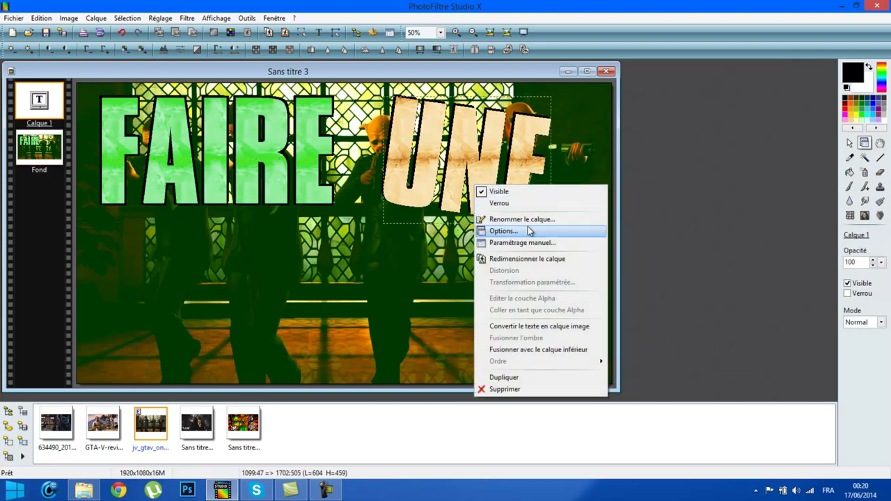
pyautogui.click(528, 230)
pyautogui.click(568, 193)
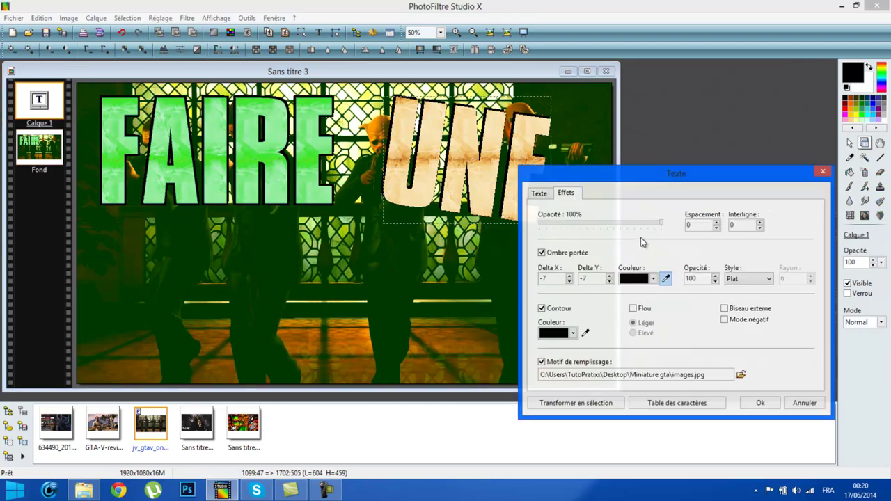
pyautogui.click(541, 193)
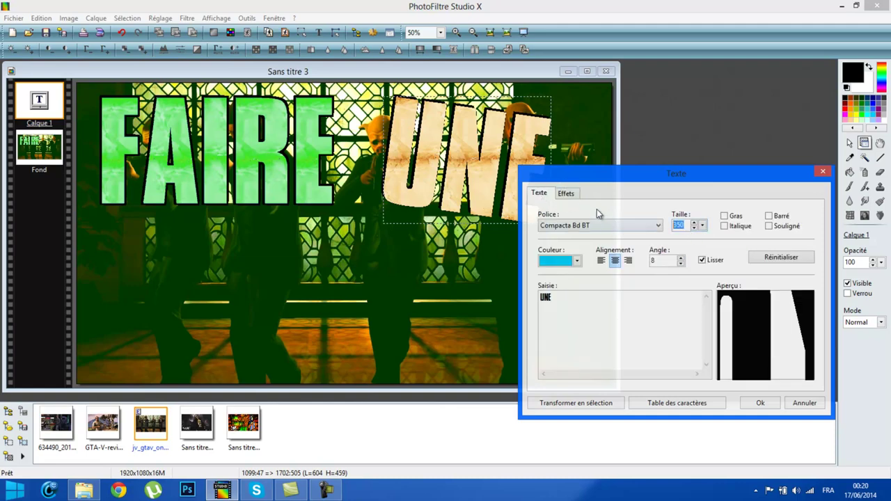
pyautogui.press('BackSpace')
pyautogui.press('BackSpace')
pyautogui.press('BackSpace')
pyautogui.write('250')
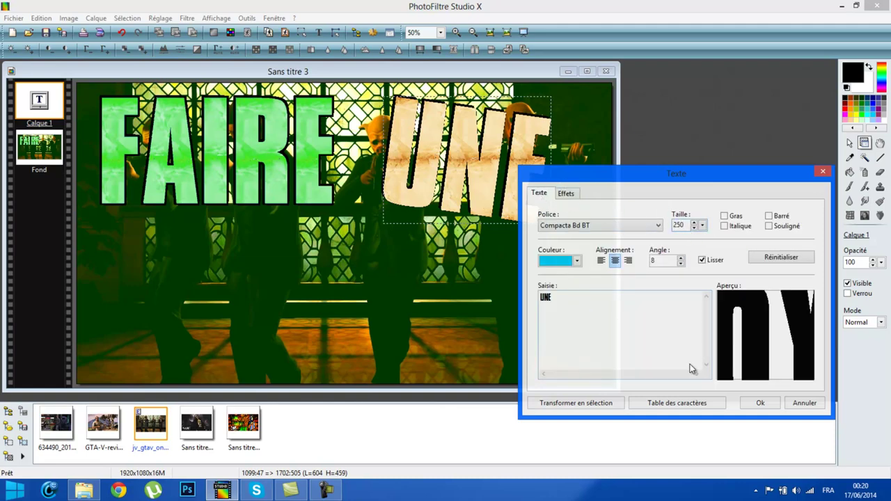
pyautogui.click(761, 403)
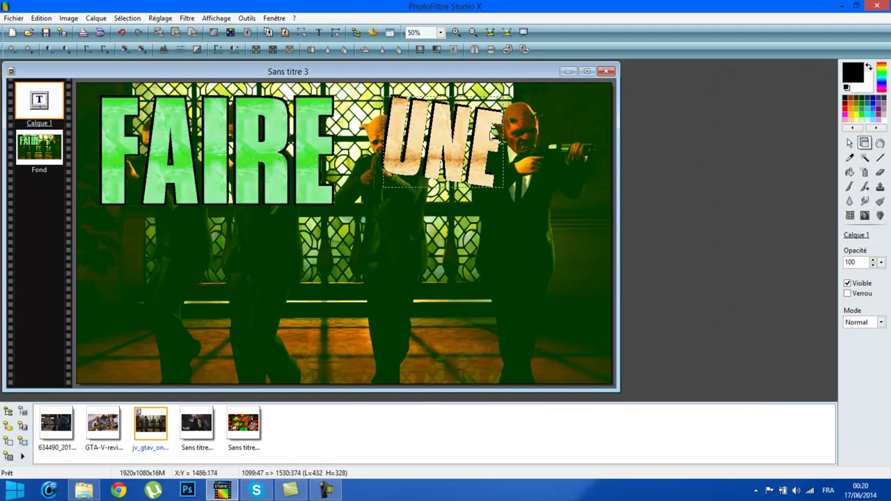
pyautogui.moveTo(489, 134); pyautogui.dragTo(477, 155)
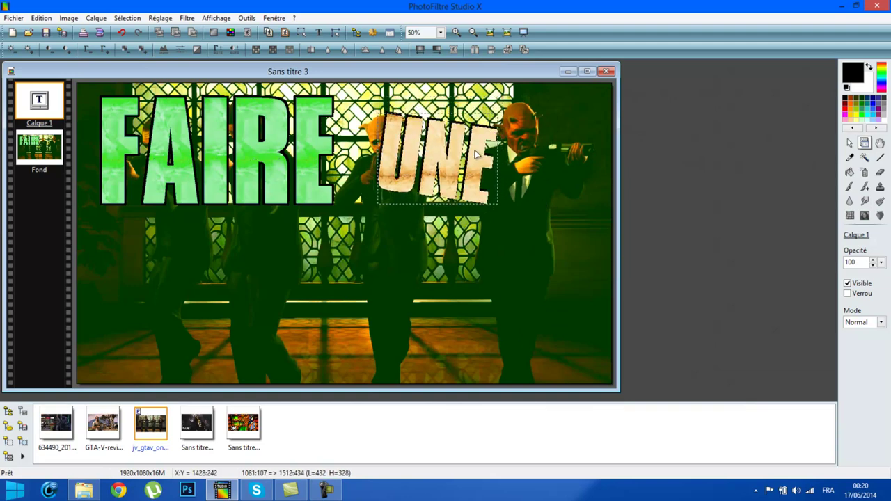
pyautogui.moveTo(479, 156); pyautogui.dragTo(482, 165)
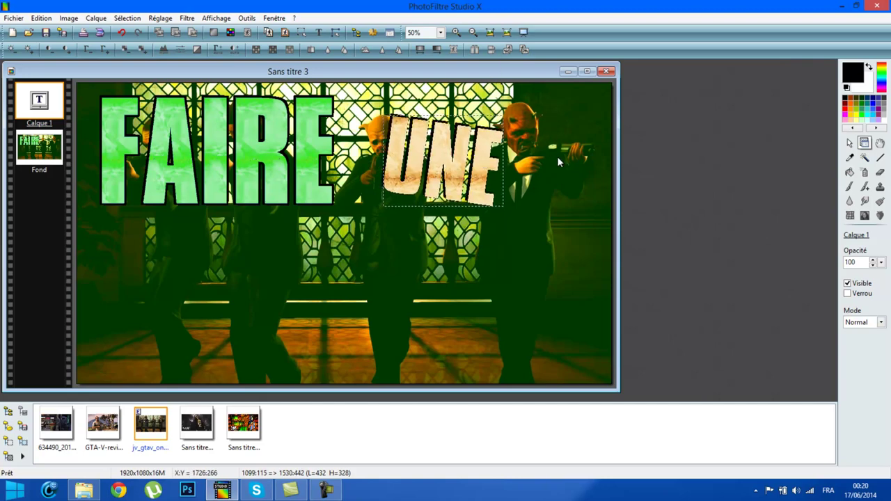
# Merge UNE into Fond and add a shadowed UNE copy aligned over it
pyautogui.rightClick(489, 193)
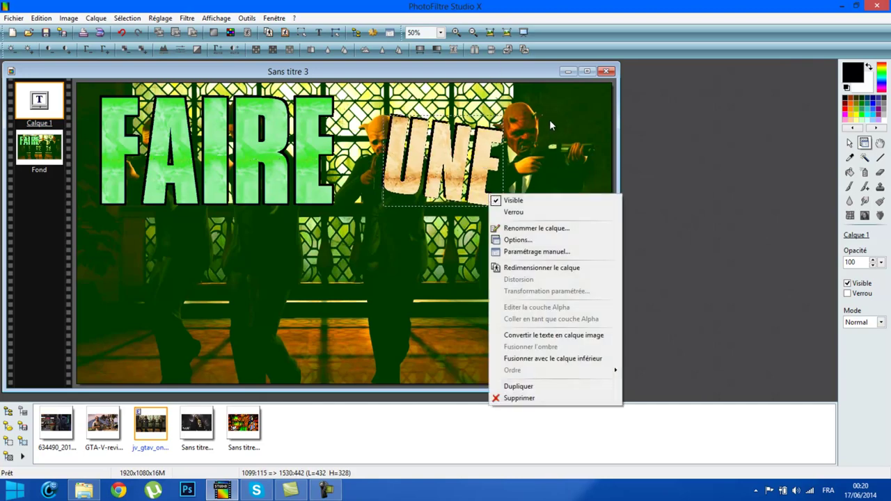
pyautogui.click(554, 359)
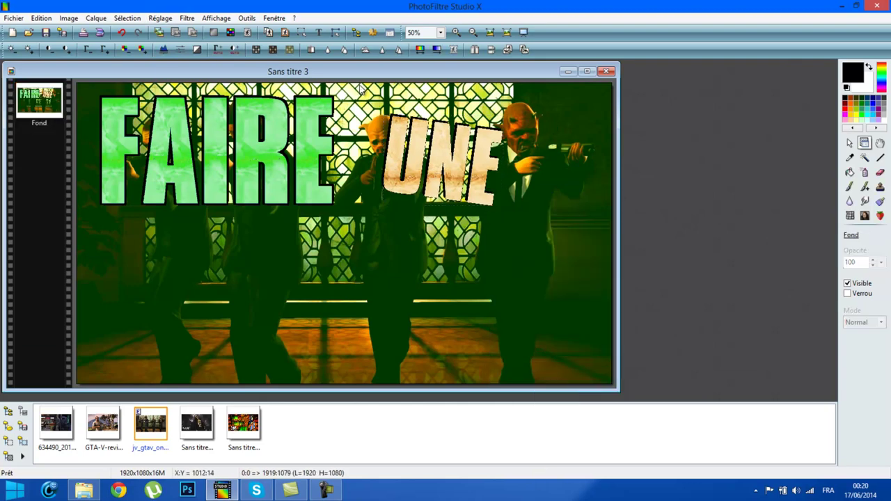
pyautogui.click(318, 32)
pyautogui.click(566, 194)
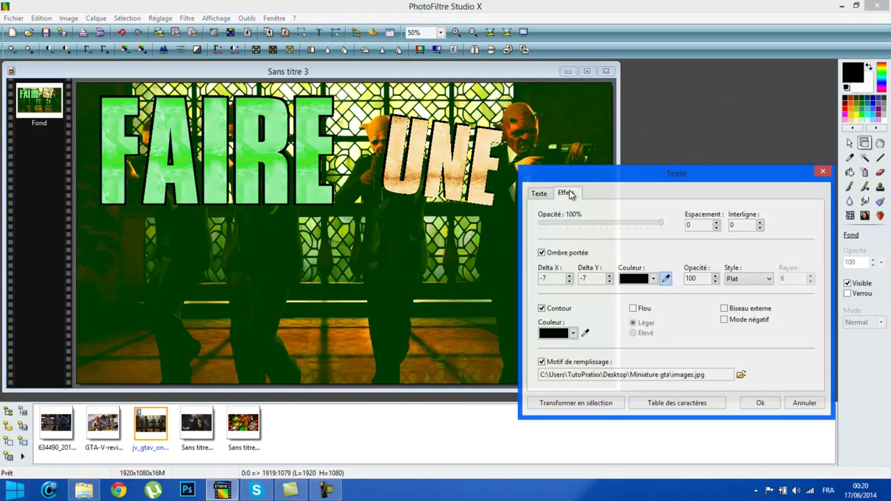
pyautogui.doubleClick(598, 278)
pyautogui.click(755, 404)
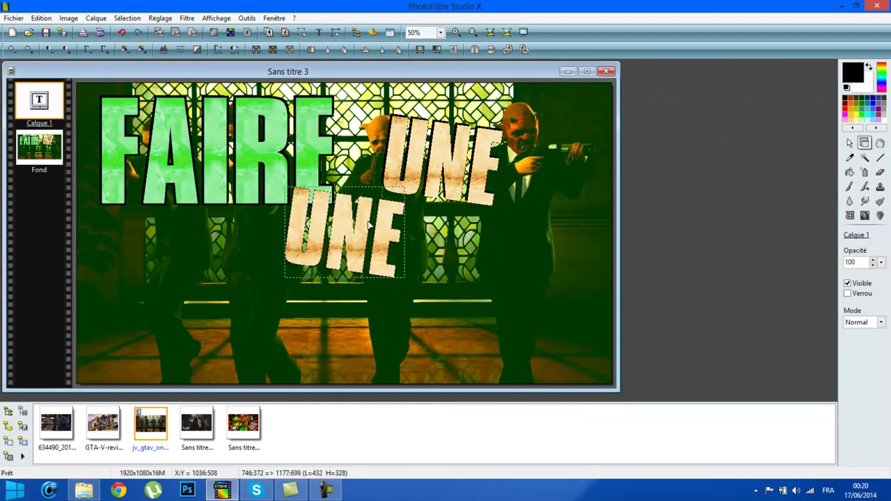
pyautogui.moveTo(369, 226); pyautogui.dragTo(447, 154)
pyautogui.scroll(1, 447, 154)
pyautogui.scroll(2, 761, 349)
pyautogui.scroll(-2, 763, 205)
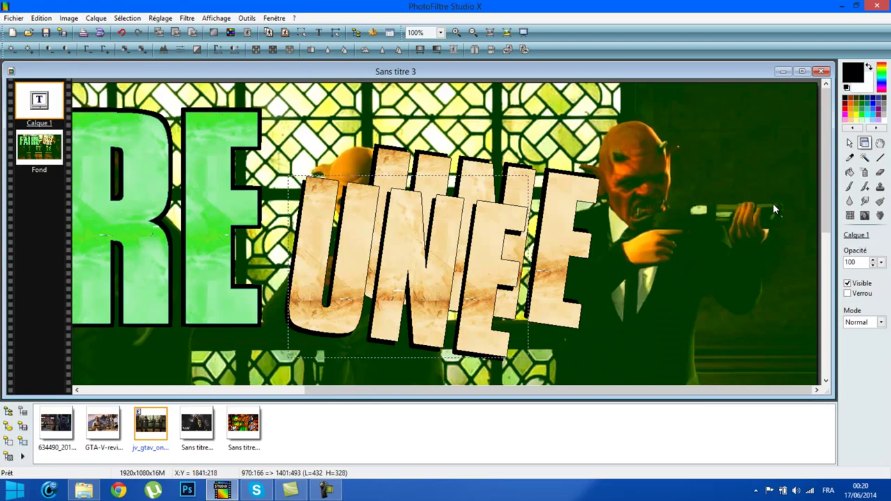
pyautogui.moveTo(474, 307); pyautogui.dragTo(546, 280)
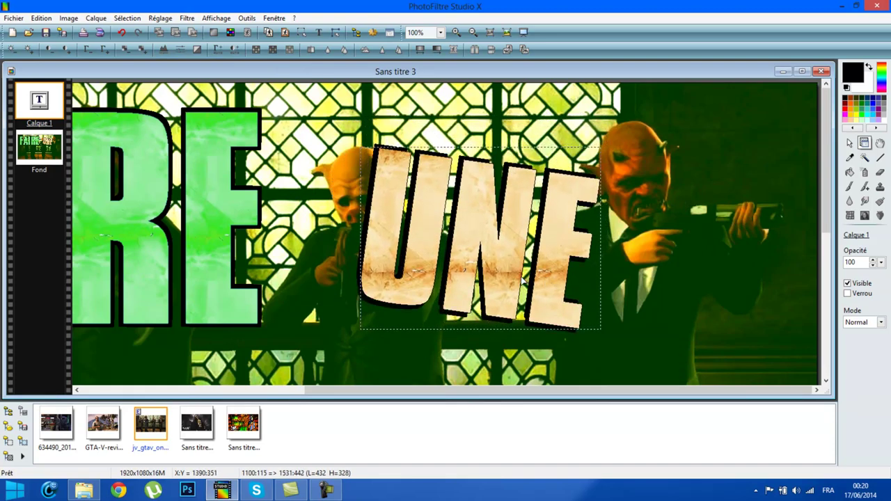
# Merge that copy and stack another shadowed UNE over the word
pyautogui.rightClick(512, 218)
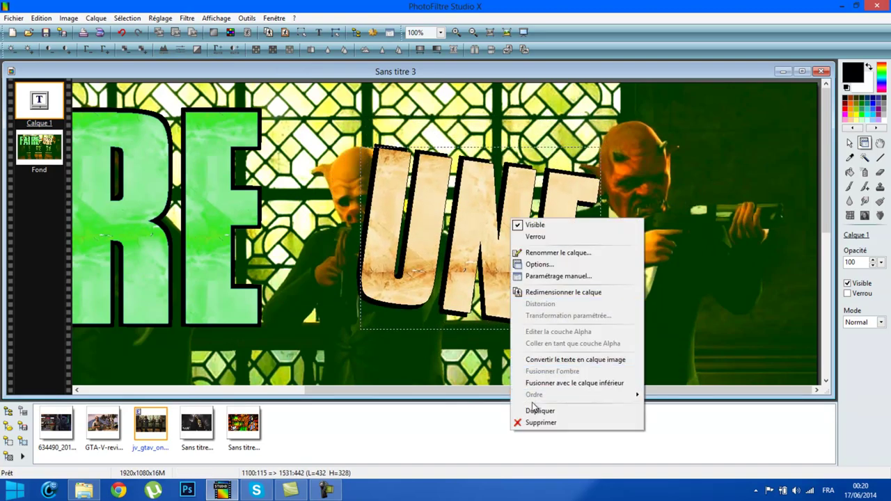
pyautogui.click(537, 387)
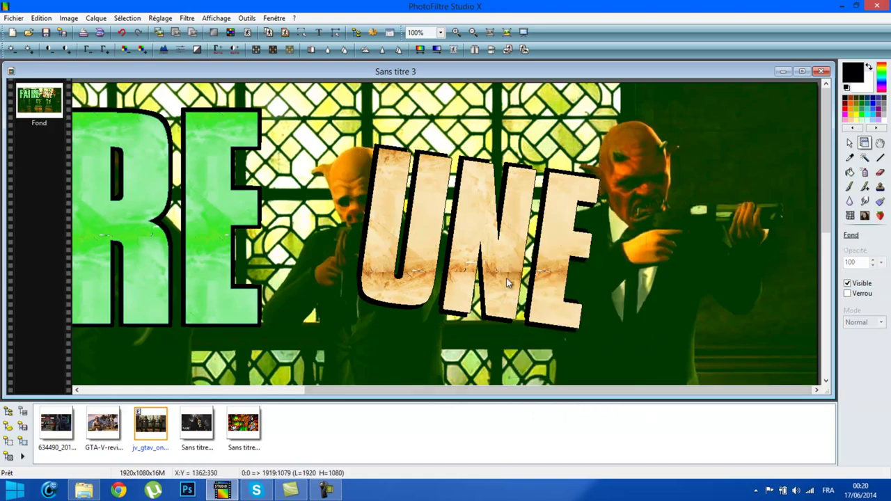
pyautogui.click(319, 33)
pyautogui.click(569, 197)
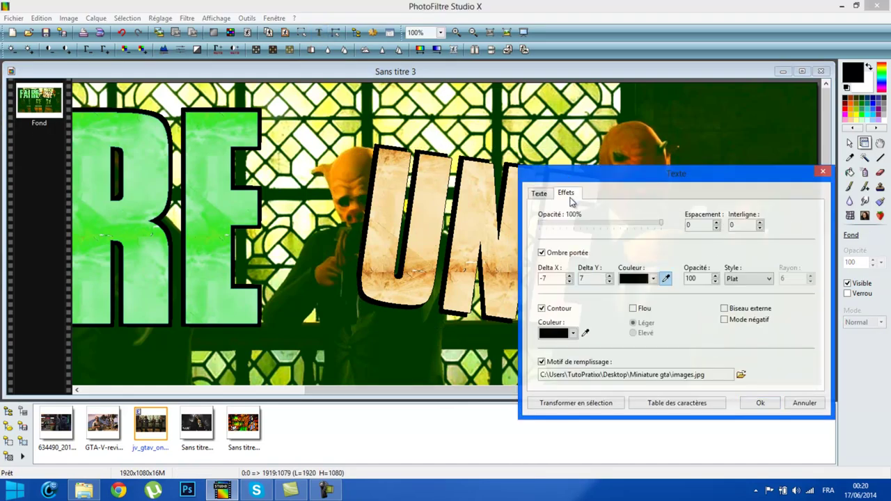
pyautogui.doubleClick(559, 278)
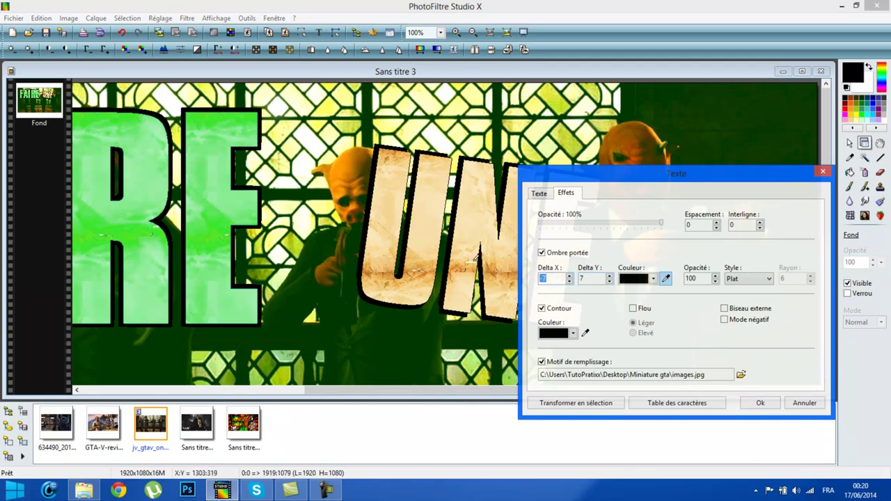
pyautogui.click(760, 403)
pyautogui.moveTo(374, 281); pyautogui.dragTo(410, 283)
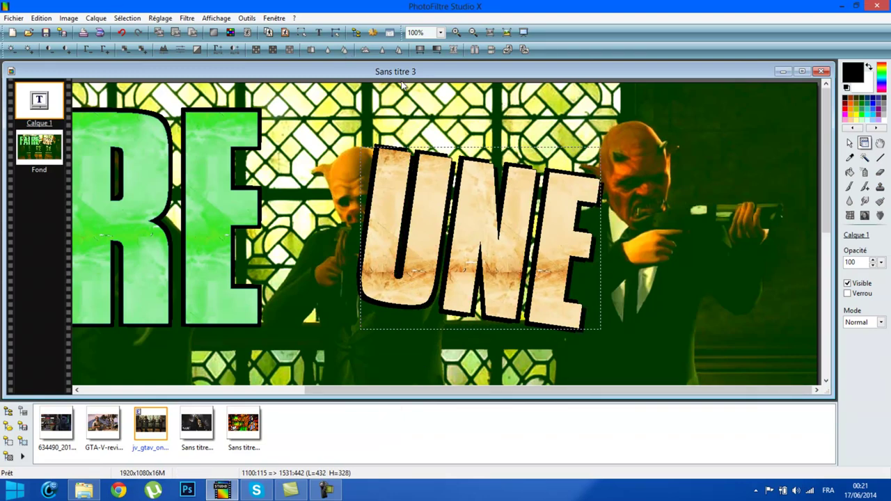
# Merge the previous copy and overlay a new UNE with shadow Delta X/Y 7, pixel-aligned
pyautogui.rightClick(464, 268)
pyautogui.click(524, 220)
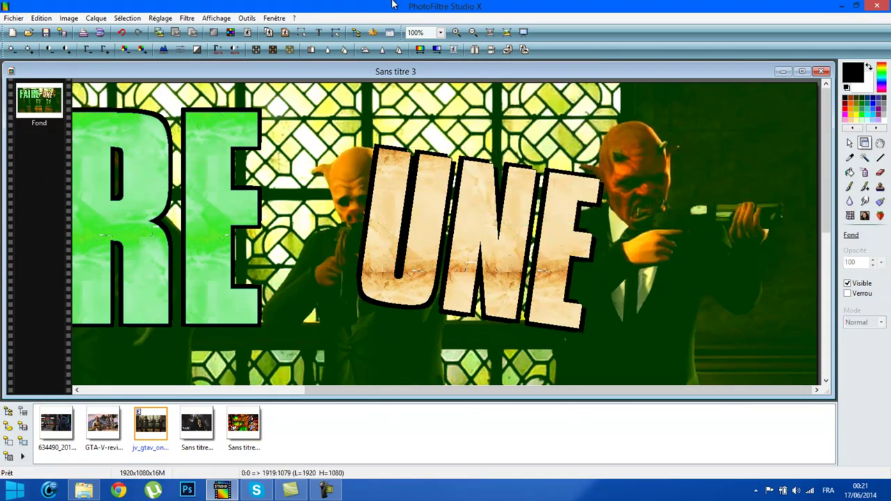
pyautogui.click(319, 32)
pyautogui.click(566, 193)
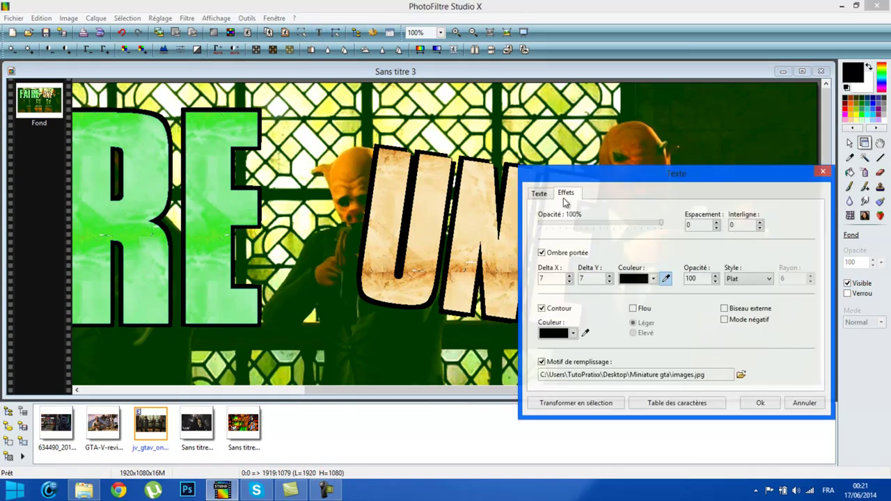
pyautogui.doubleClick(584, 279)
pyautogui.write('7')
pyautogui.click(755, 406)
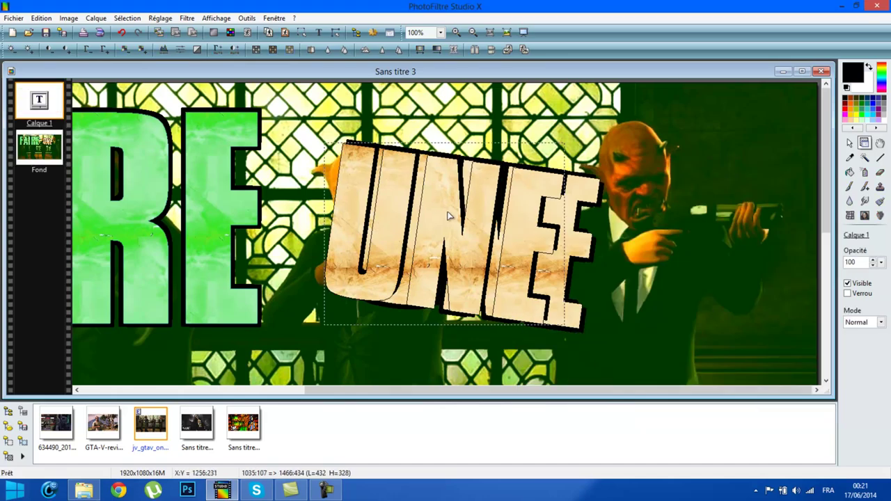
pyautogui.moveTo(476, 222); pyautogui.dragTo(477, 225)
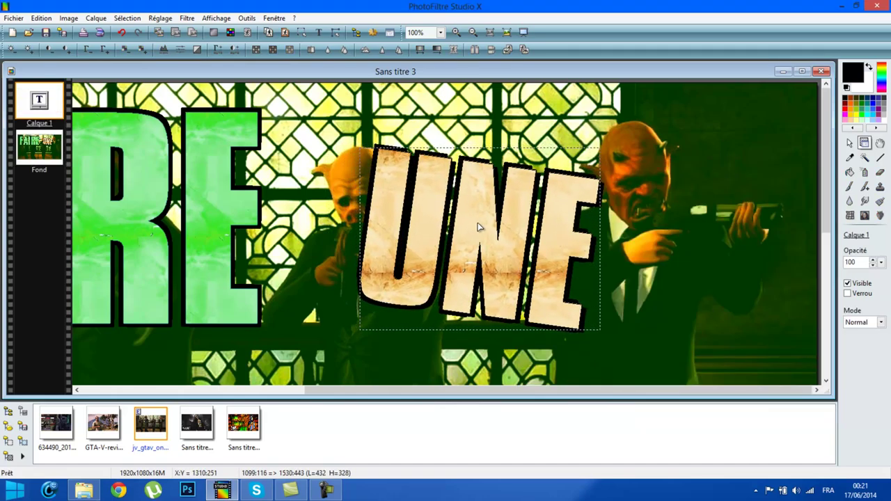
pyautogui.click(542, 239)
pyautogui.click(553, 251)
pyautogui.moveTo(553, 249); pyautogui.dragTo(555, 248)
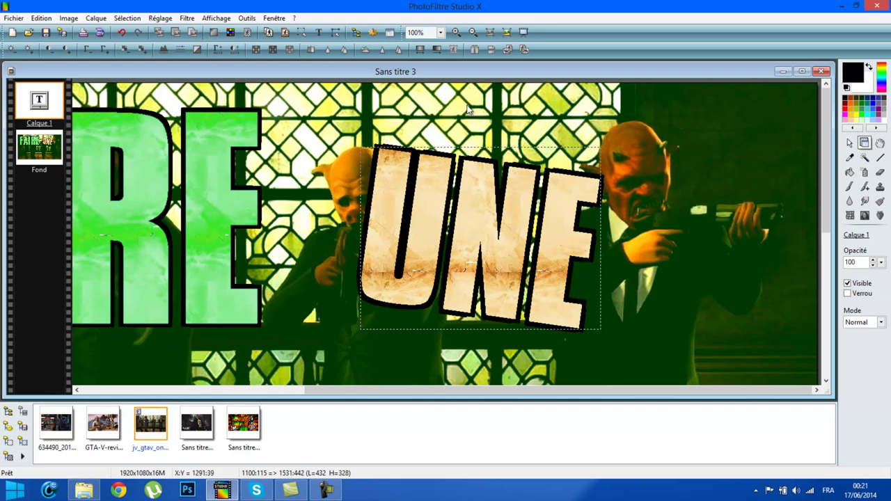
pyautogui.rightClick(439, 184)
# Convert UNE to an image layer and give it 100% saturation and a green hue
pyautogui.click(509, 326)
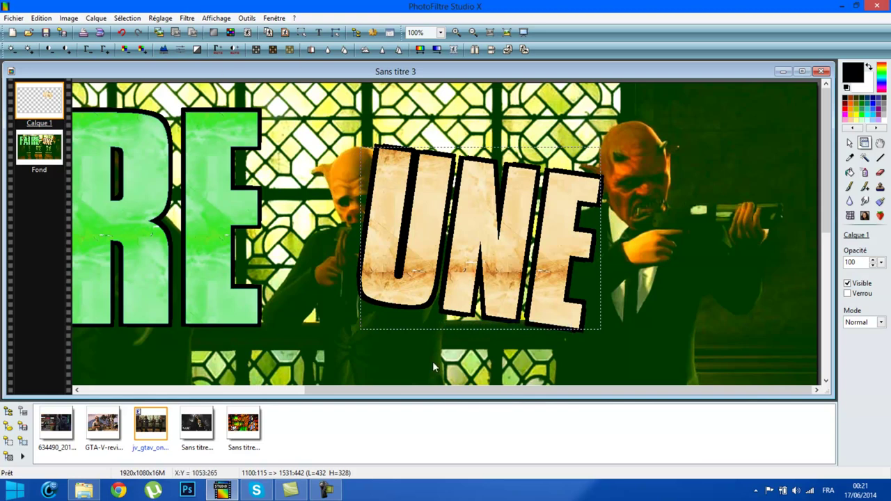
pyautogui.click(160, 18)
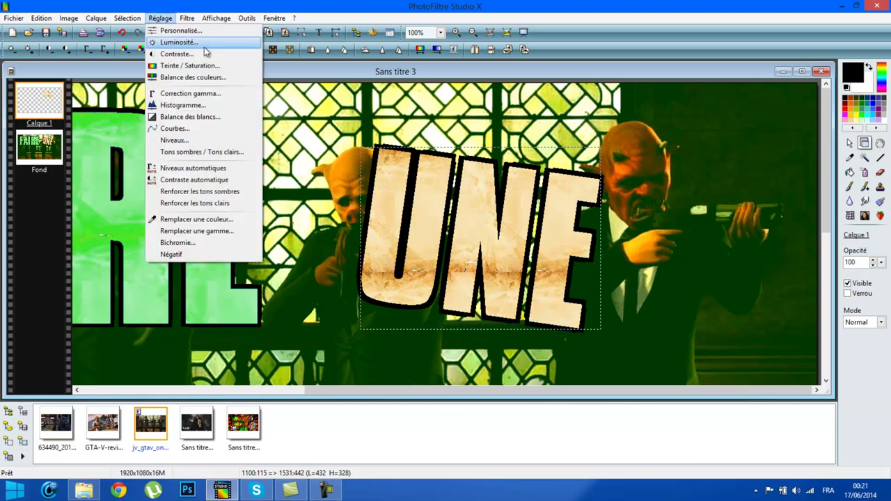
pyautogui.click(234, 66)
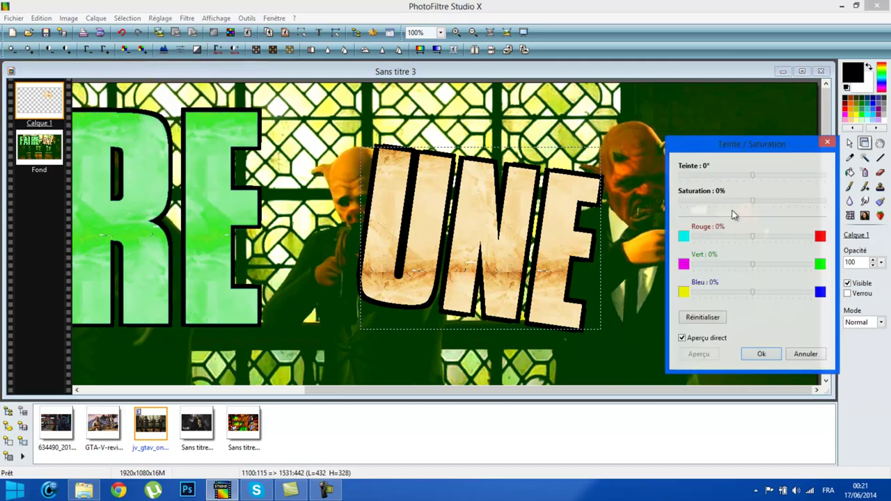
pyautogui.moveTo(754, 203); pyautogui.dragTo(825, 202)
pyautogui.moveTo(744, 174); pyautogui.dragTo(778, 179)
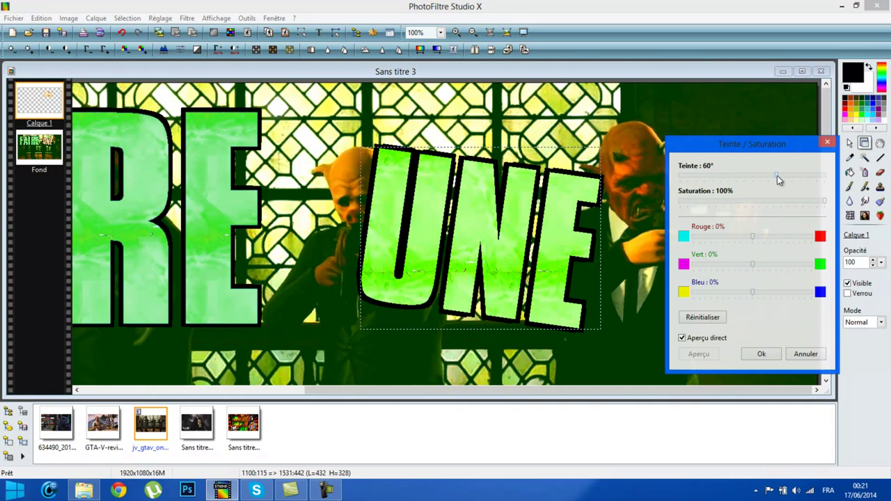
pyautogui.moveTo(777, 178); pyautogui.dragTo(776, 179)
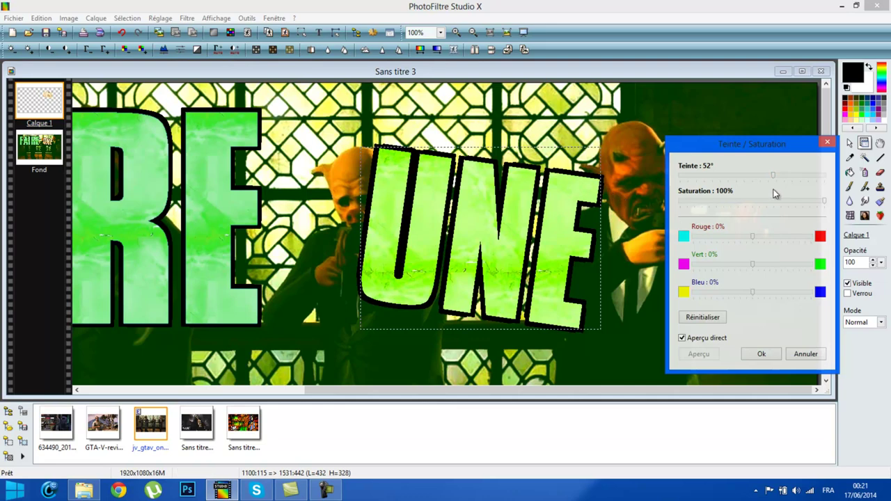
pyautogui.click(762, 353)
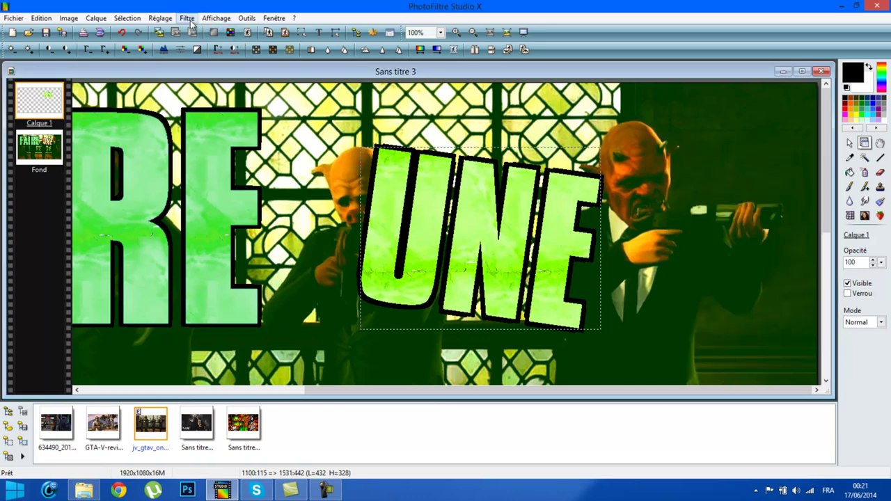
# Raise the UNE layer's contrast to 78%
pyautogui.click(168, 18)
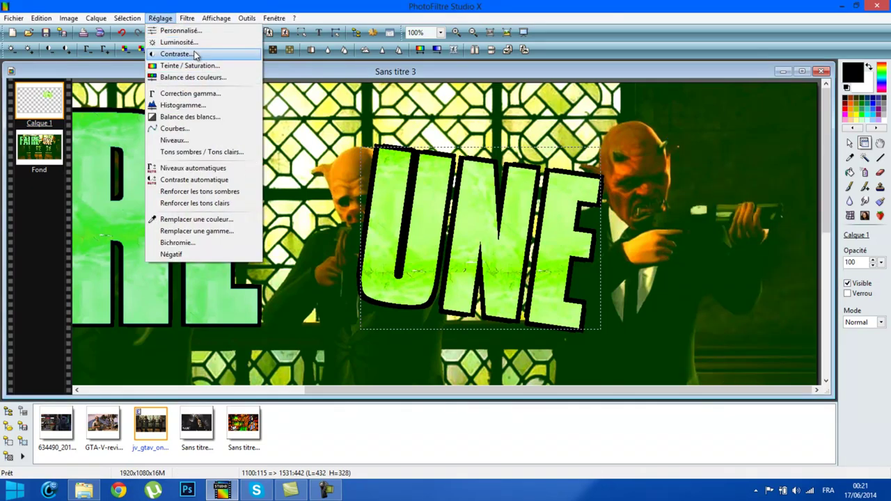
pyautogui.click(175, 53)
pyautogui.moveTo(752, 194); pyautogui.dragTo(808, 195)
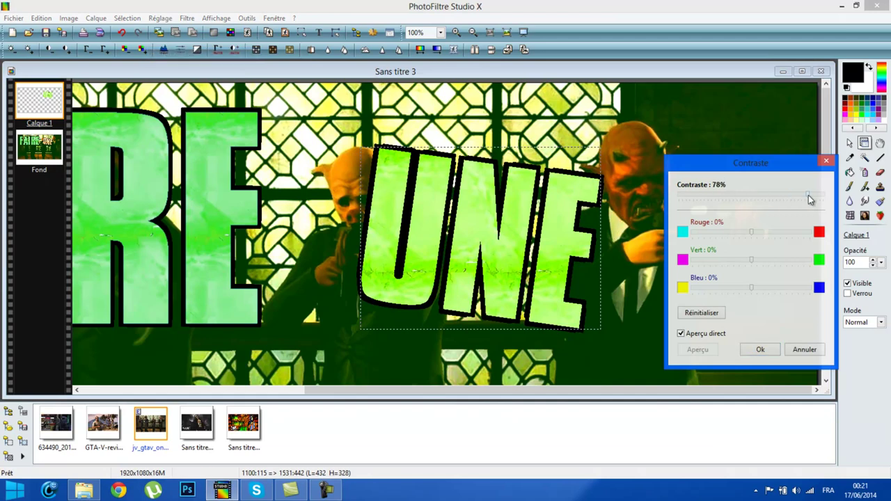
pyautogui.click(758, 350)
# In the custom adjustment on the red channel, set brightness 5%, contrast -18%, hue 40°, gamma 0,74
pyautogui.click(126, 18)
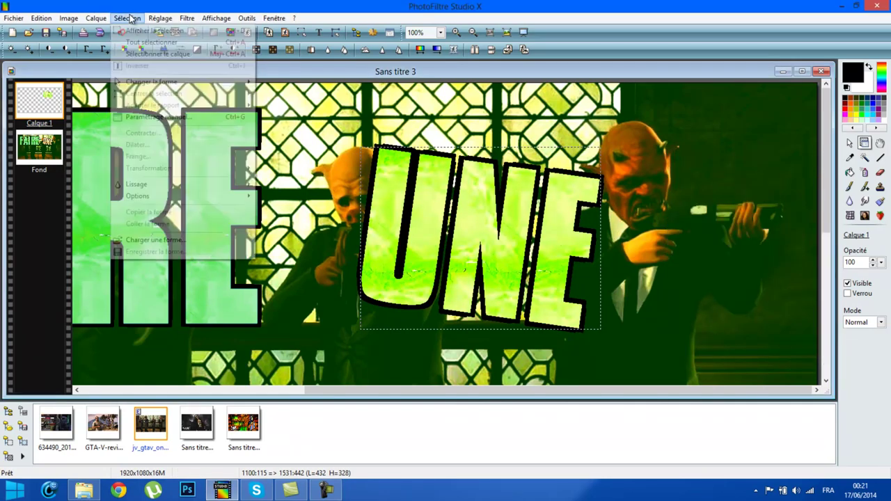
pyautogui.click(167, 32)
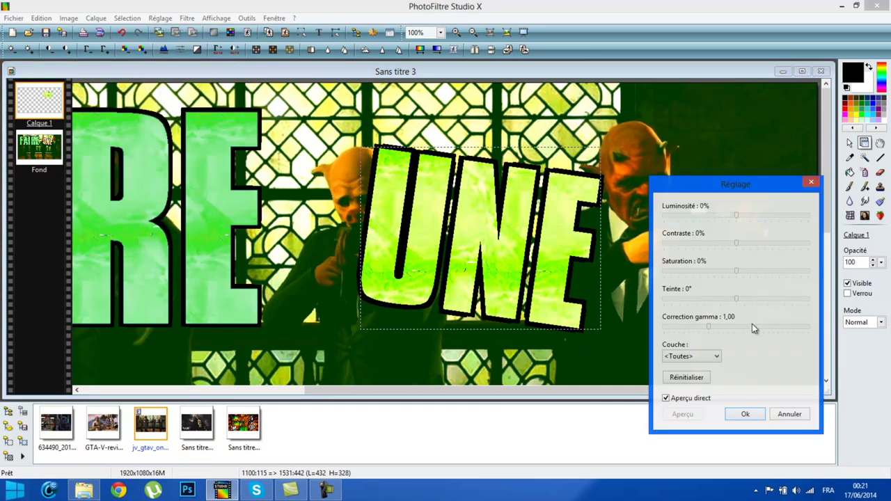
pyautogui.click(700, 359)
pyautogui.click(695, 374)
pyautogui.click(767, 214)
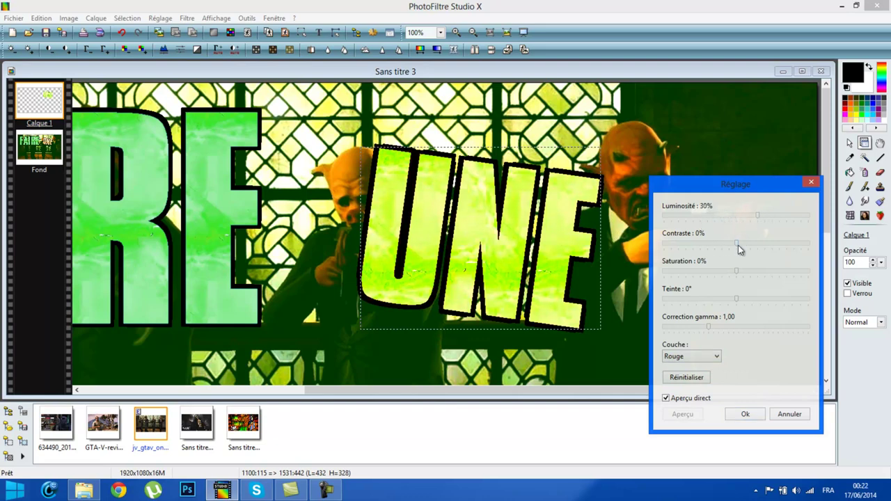
pyautogui.moveTo(738, 245); pyautogui.dragTo(736, 242)
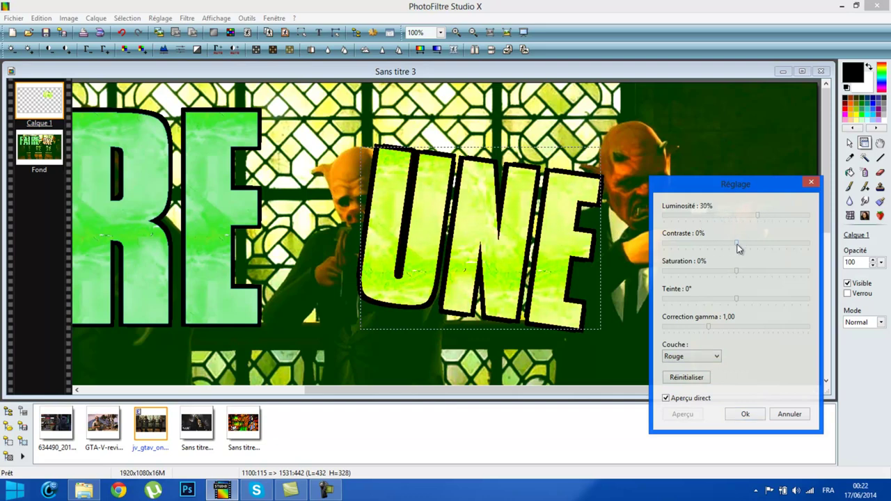
pyautogui.click(691, 242)
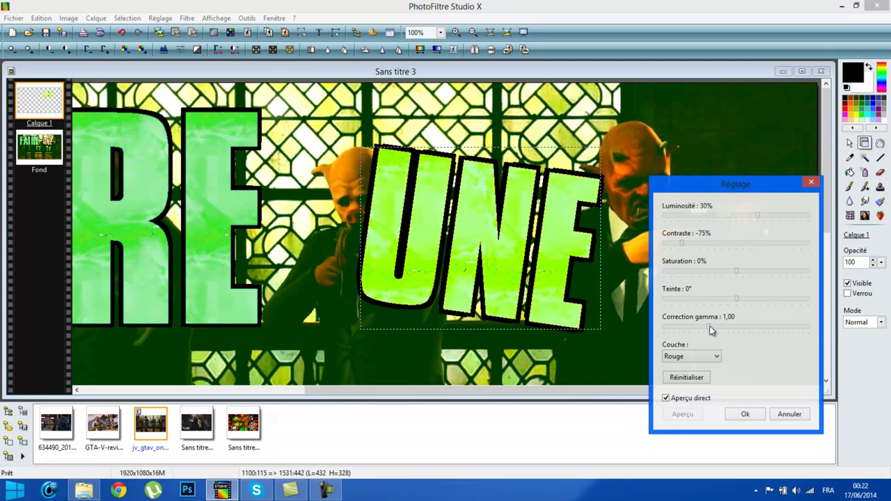
pyautogui.moveTo(710, 326); pyautogui.dragTo(697, 327)
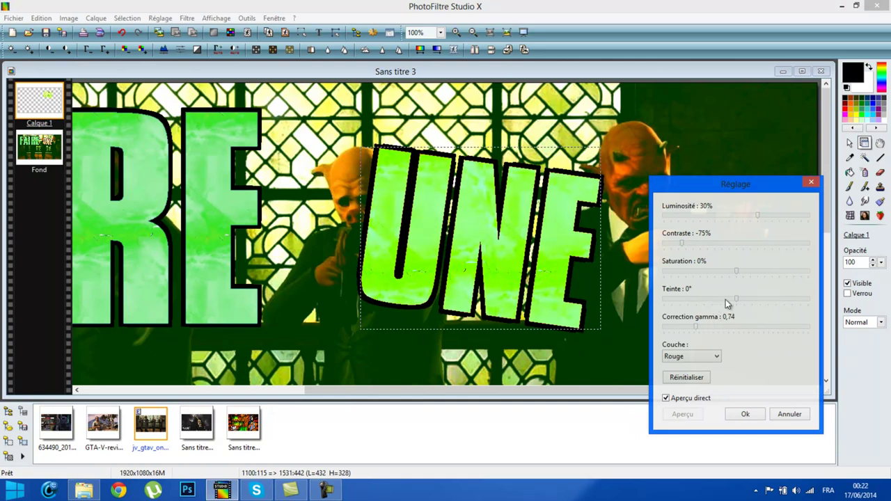
pyautogui.moveTo(736, 298)
pyautogui.mouseDown()
pyautogui.moveTo(722, 301)
pyautogui.moveTo(747, 309)
pyautogui.mouseUp()
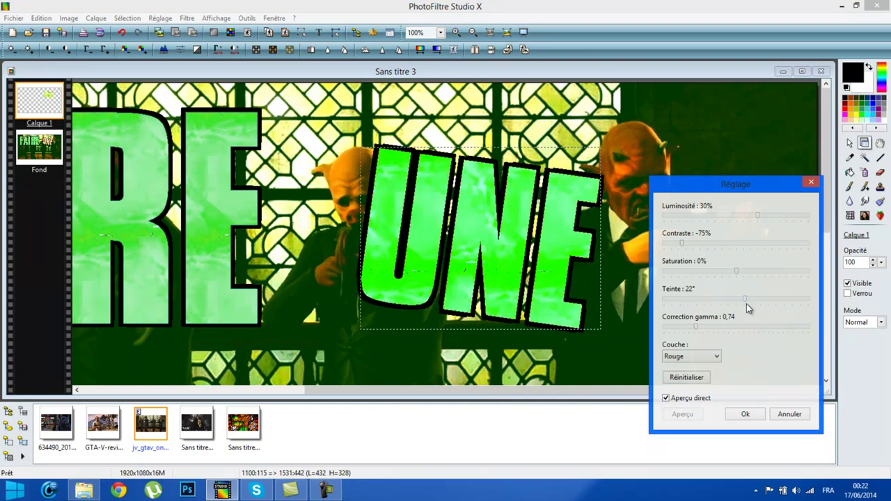
pyautogui.moveTo(747, 308); pyautogui.dragTo(751, 301)
pyautogui.moveTo(758, 216); pyautogui.dragTo(740, 216)
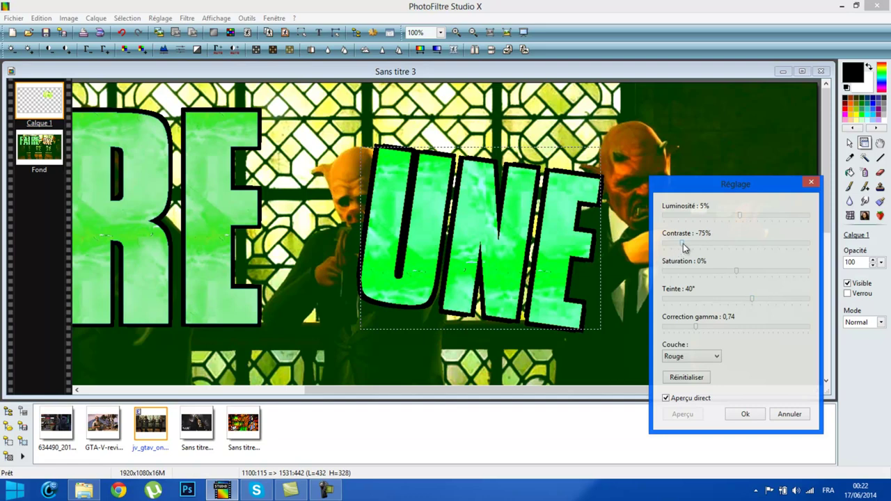
pyautogui.moveTo(683, 243); pyautogui.dragTo(732, 248)
# Apply the custom green grading to the UNE layer
pyautogui.click(728, 418)
pyautogui.scroll(-1, 489, 230)
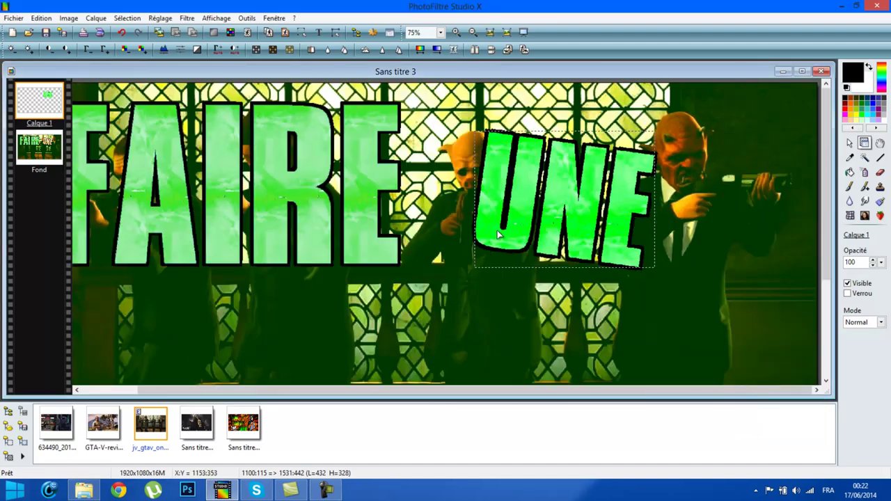
pyautogui.scroll(-1, 499, 236)
pyautogui.scroll(-1, 515, 248)
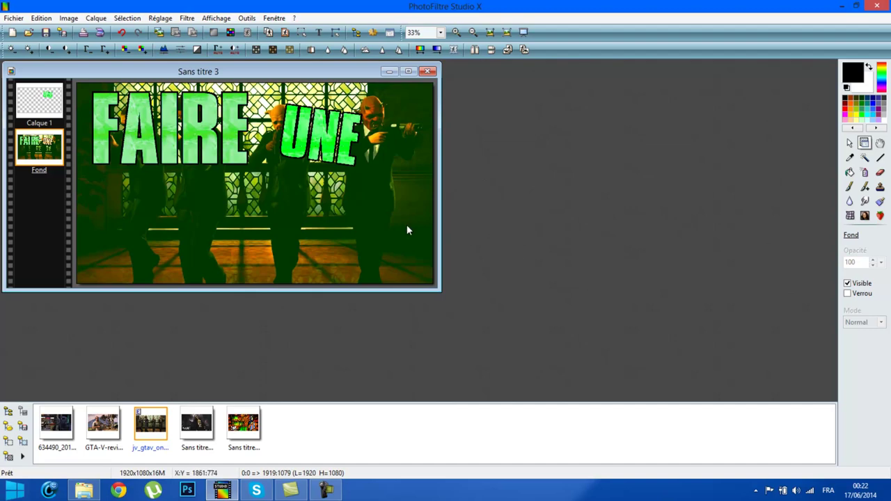
pyautogui.scroll(-1, 321, 147)
pyautogui.scroll(2, 320, 142)
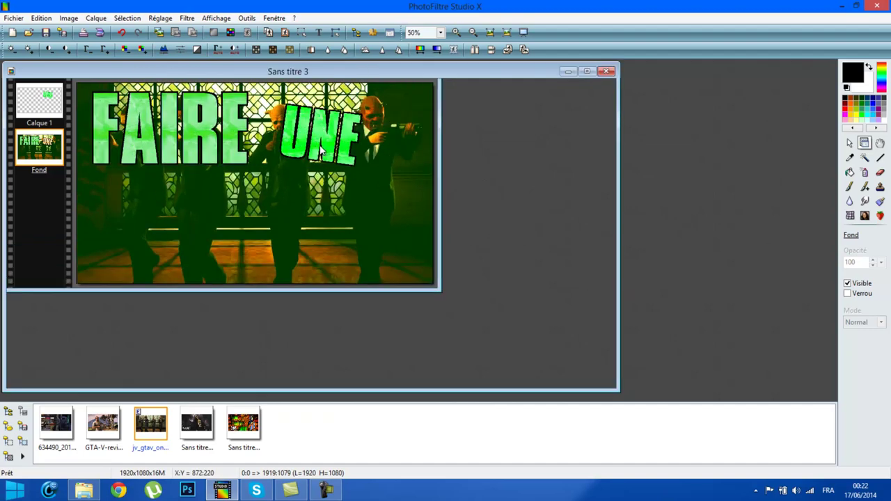
pyautogui.scroll(2, 319, 142)
# Try raising UNE's brightness to 15%, then cancel the change
pyautogui.click(597, 176)
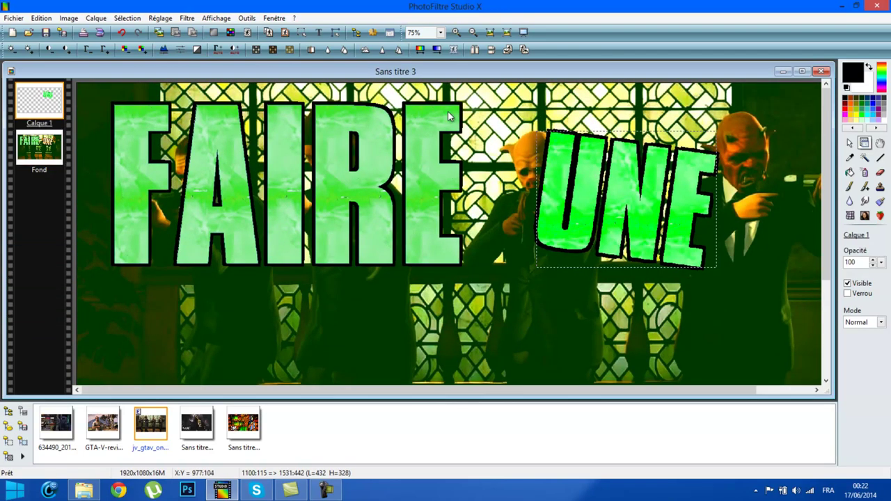
pyautogui.click(160, 18)
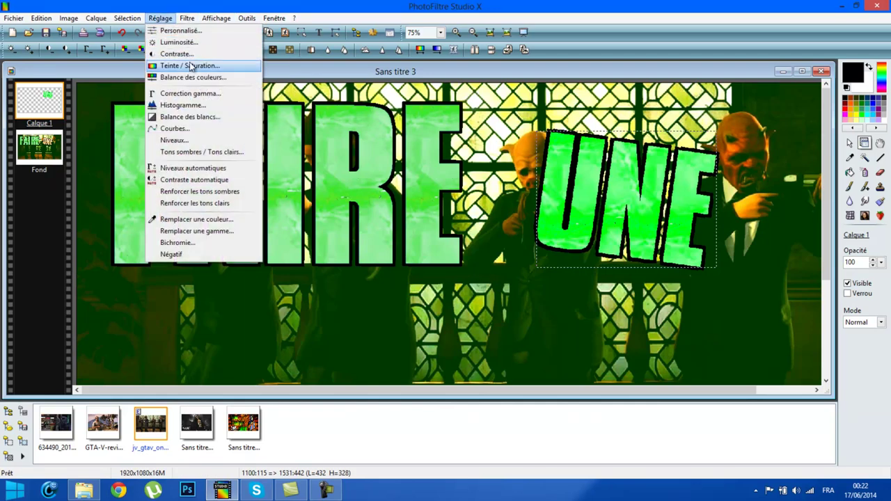
pyautogui.click(198, 43)
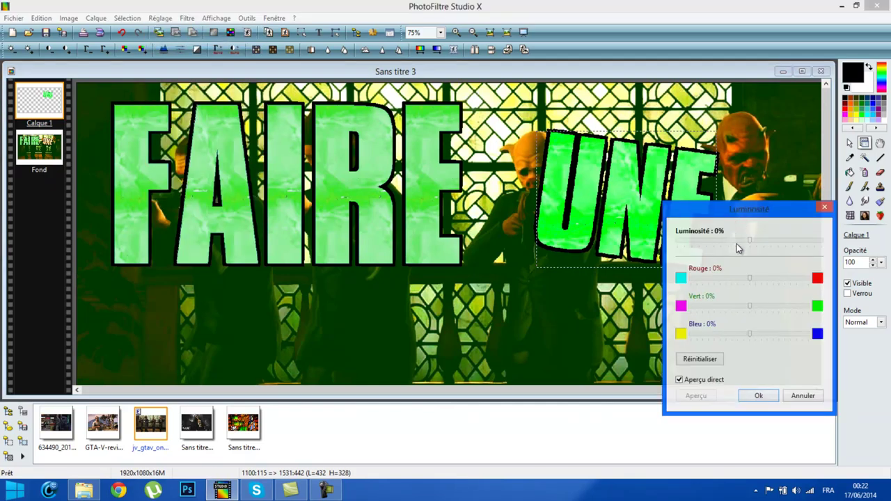
pyautogui.click(782, 240)
pyautogui.moveTo(756, 243); pyautogui.dragTo(763, 247)
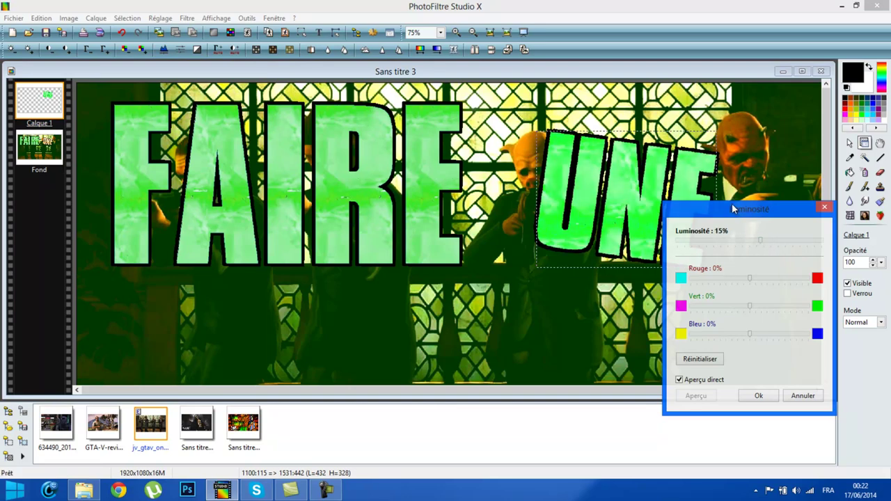
pyautogui.moveTo(725, 215)
pyautogui.mouseDown()
pyautogui.moveTo(725, 352)
pyautogui.moveTo(717, 295)
pyautogui.moveTo(762, 178)
pyautogui.mouseUp()
pyautogui.click(789, 429)
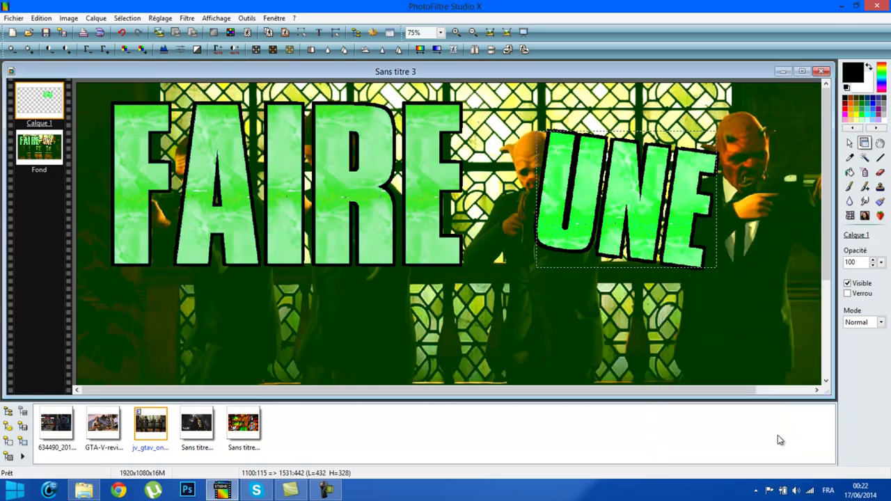
# Merge the green UNE layer (Calque 1) down into Fond
pyautogui.click(755, 353)
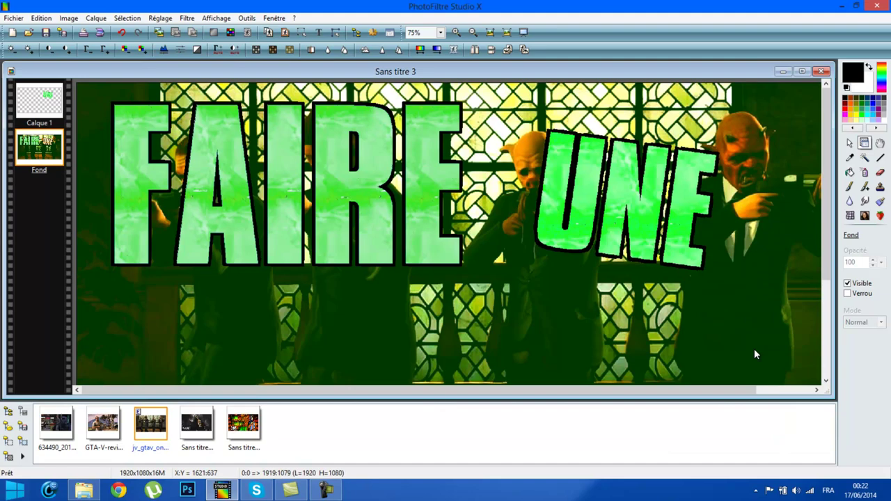
pyautogui.rightClick(590, 218)
pyautogui.click(612, 384)
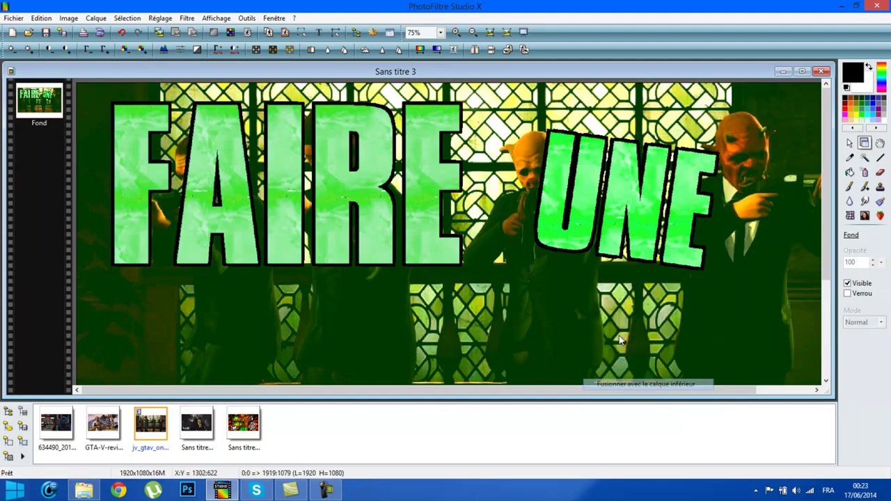
pyautogui.scroll(-3, 592, 289)
pyautogui.scroll(1, 588, 284)
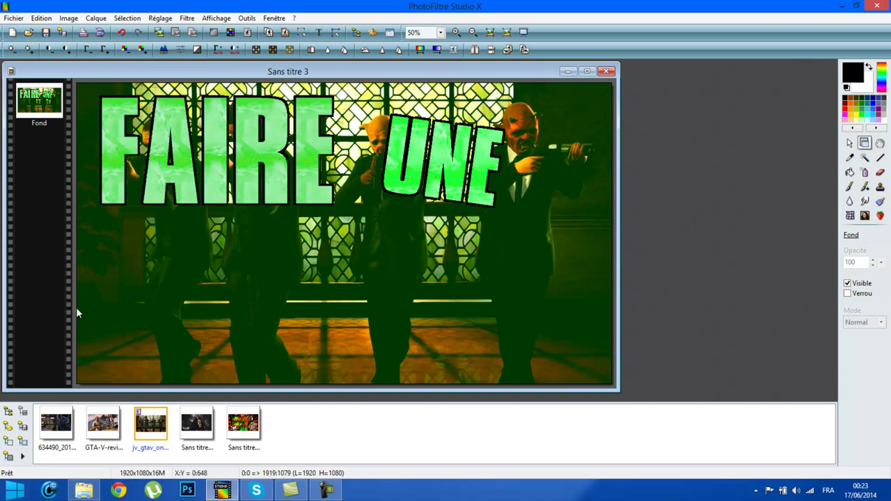
# Create a MINIATURE title keeping the shadow, outline and parchment pattern effects
pyautogui.click(319, 33)
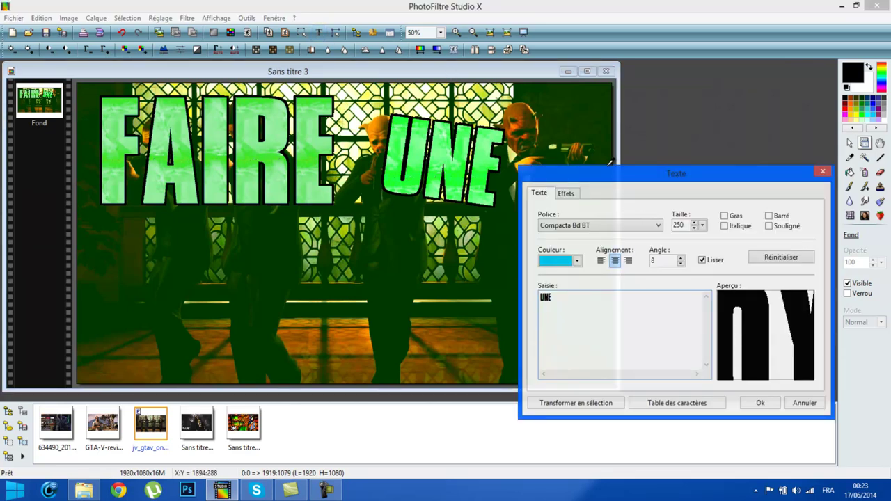
pyautogui.moveTo(577, 295); pyautogui.dragTo(540, 297)
pyautogui.write('M')
pyautogui.write('INIATURE')
pyautogui.click(566, 194)
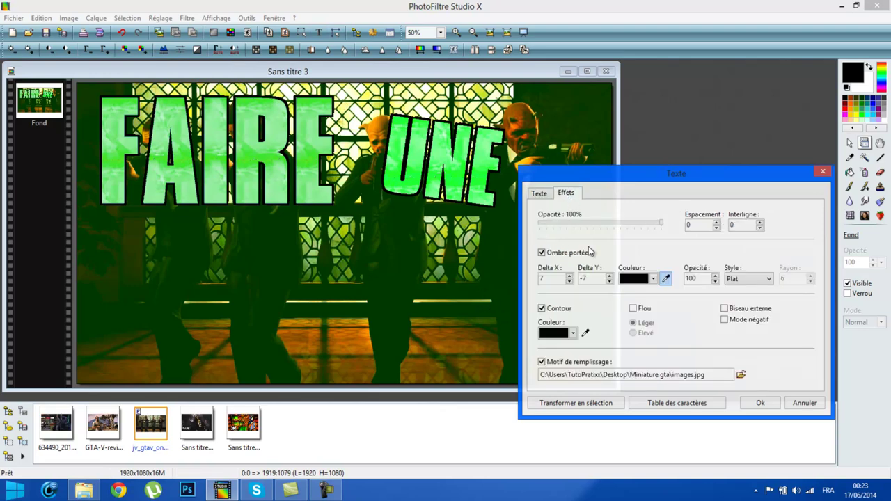
pyautogui.doubleClick(543, 278)
pyautogui.click(539, 194)
pyautogui.click(760, 403)
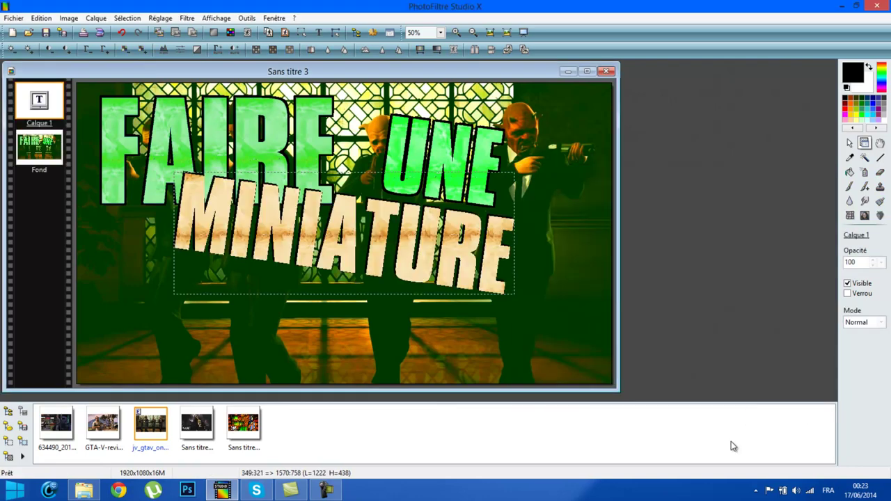
# Drag the MINIATURE layer lower, below FAIRE UNE
pyautogui.rightClick(388, 257)
pyautogui.rightClick(346, 249)
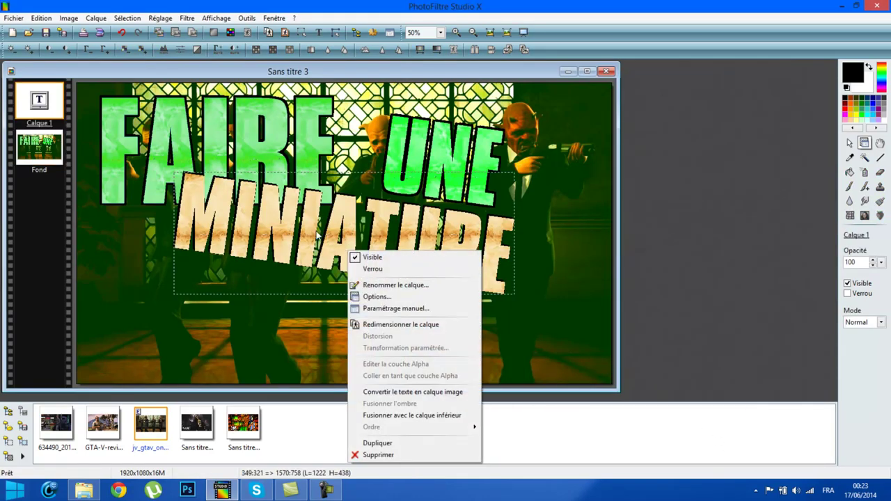
pyautogui.moveTo(339, 243); pyautogui.dragTo(337, 352)
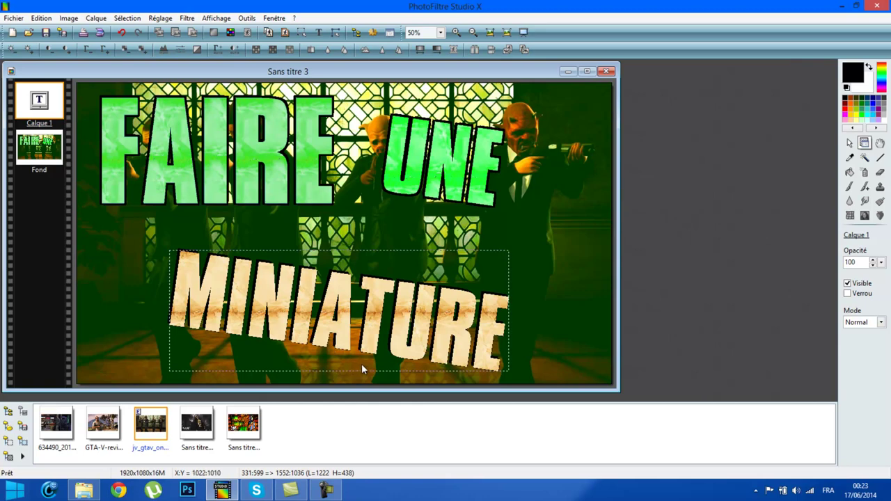
# Change the MINIATURE text to size 400 with angle 0 in its Texte settings
pyautogui.rightClick(335, 325)
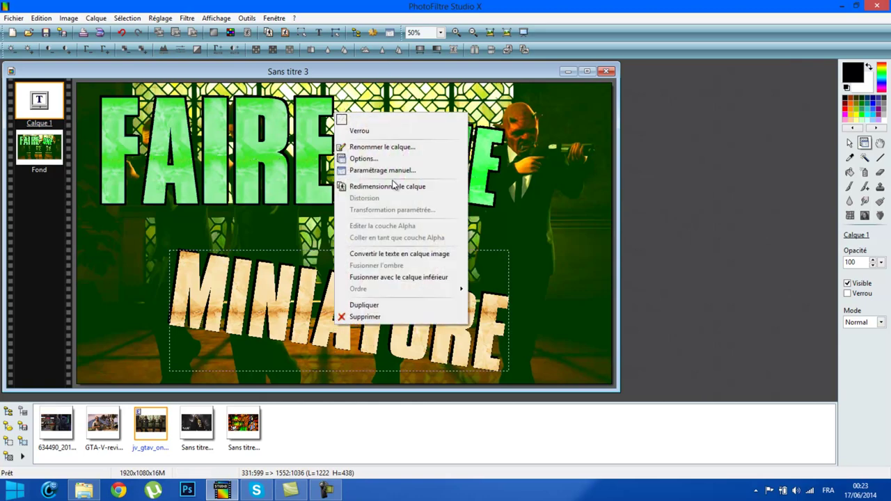
pyautogui.click(408, 158)
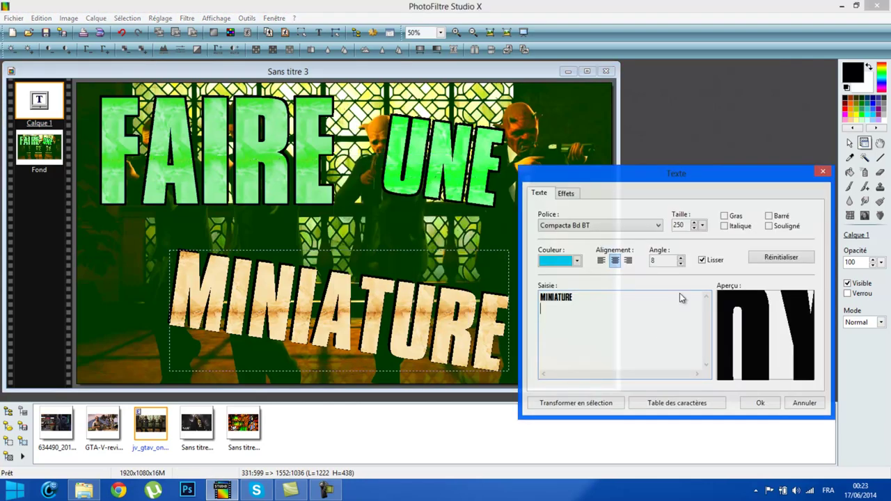
pyautogui.click(567, 194)
pyautogui.click(540, 193)
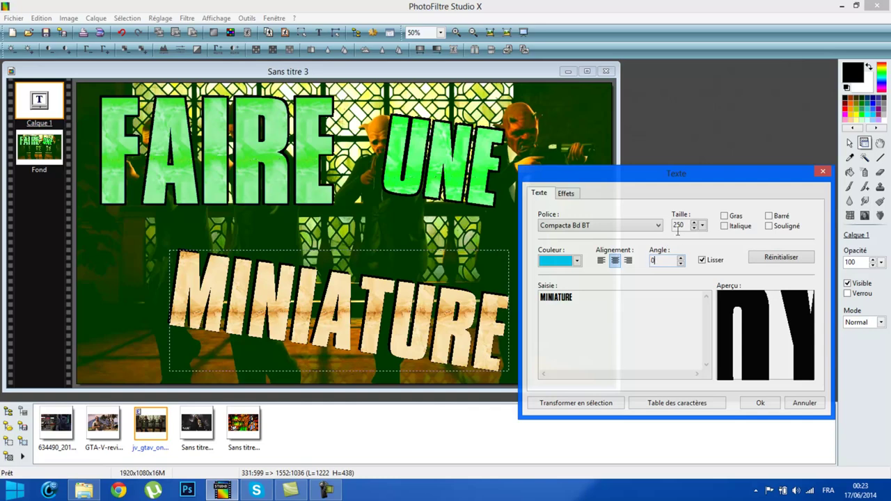
pyautogui.doubleClick(677, 227)
pyautogui.write('40')
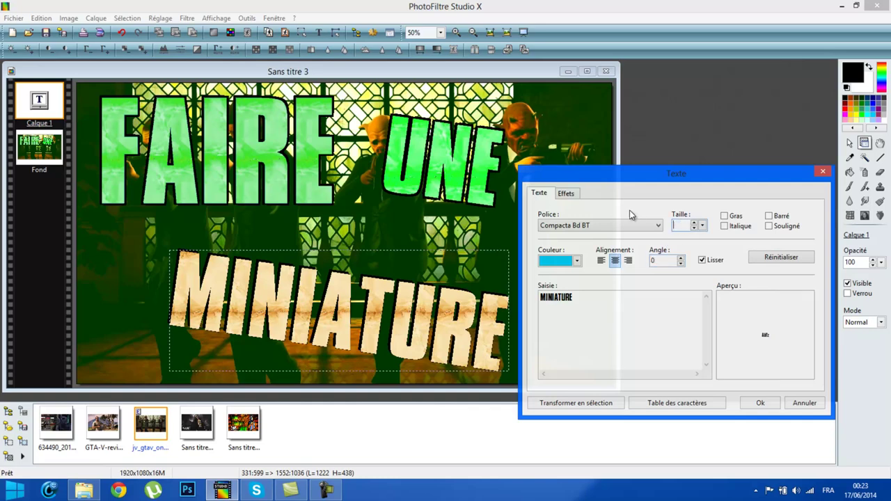
pyautogui.write('0')
pyautogui.click(760, 402)
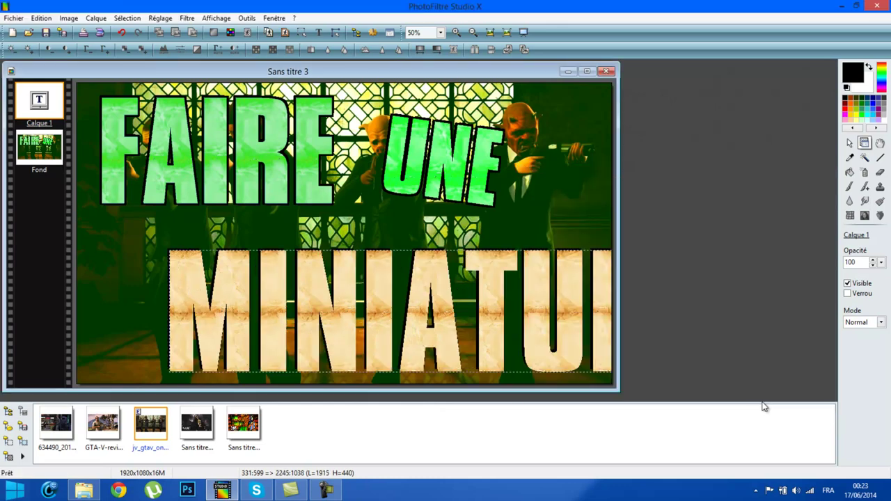
# Shift MINIATURE left so the whole word spans the bottom, then reselect its text layer
pyautogui.moveTo(454, 323)
pyautogui.mouseDown()
pyautogui.moveTo(357, 321)
pyautogui.moveTo(362, 335)
pyautogui.mouseUp()
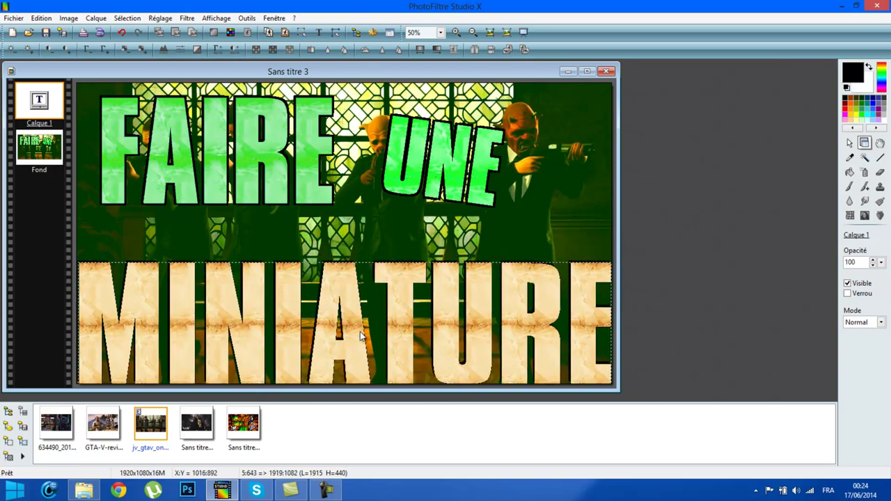
pyautogui.click(577, 222)
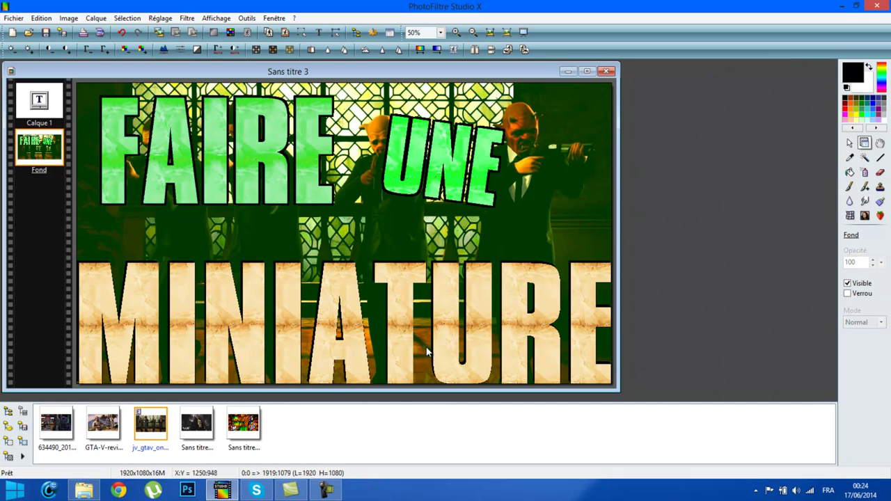
pyautogui.click(443, 329)
pyautogui.rightClick(443, 329)
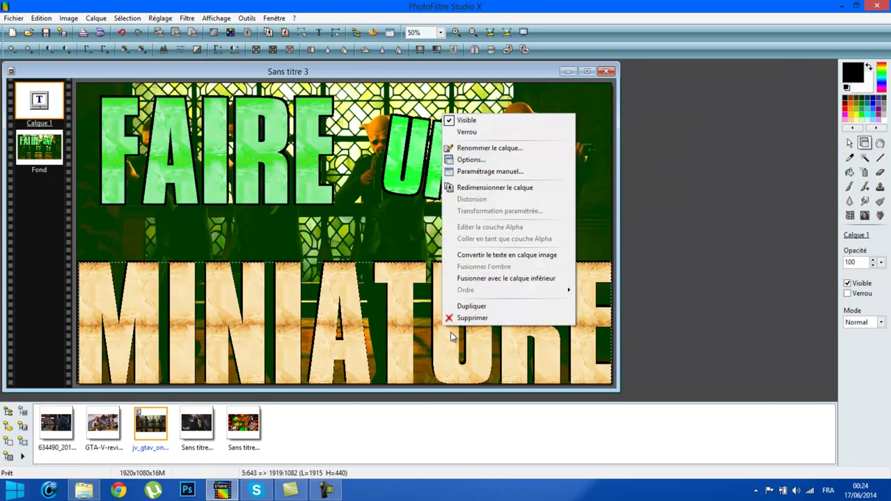
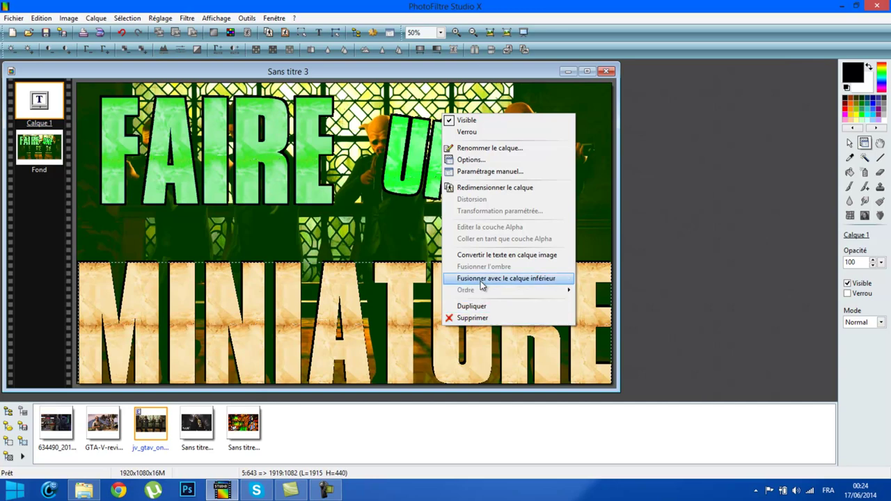
# Merge the current text layer into the background, then add a shadowed MINIATURE text copy
pyautogui.click(506, 278)
pyautogui.click(321, 33)
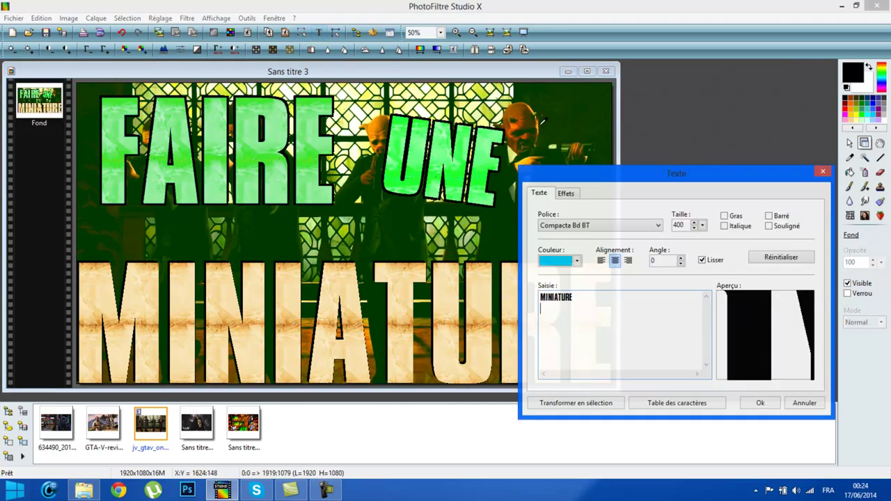
pyautogui.click(566, 194)
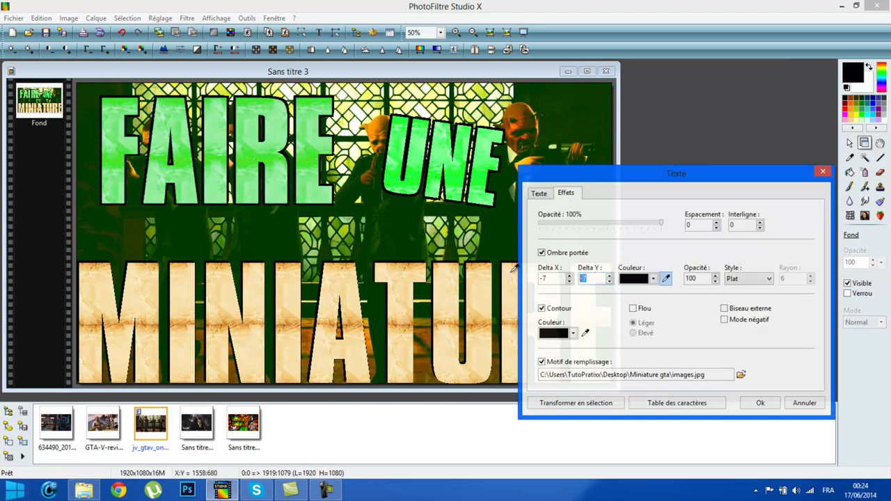
pyautogui.click(752, 404)
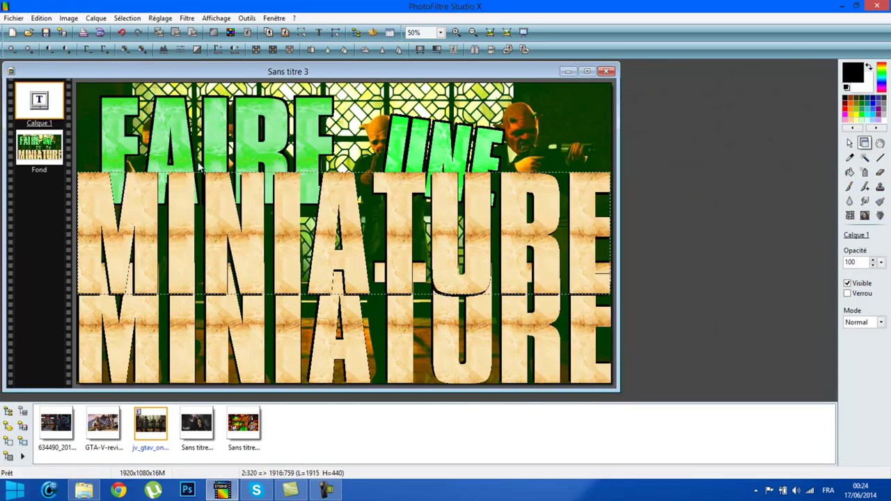
# Place the copy over the original MINIATURE, nudge it slightly, and merge it into Fond
pyautogui.moveTo(248, 225)
pyautogui.mouseDown()
pyautogui.moveTo(247, 327)
pyautogui.moveTo(255, 318)
pyautogui.mouseUp()
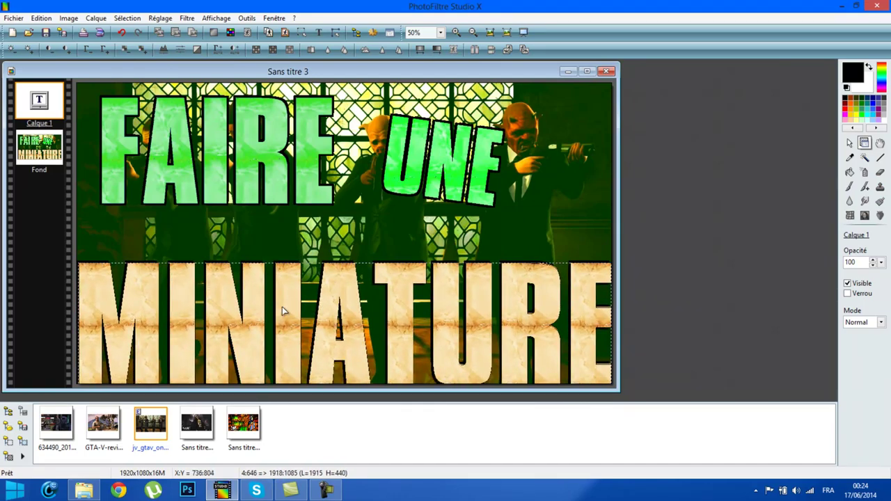
pyautogui.scroll(1, 282, 307)
pyautogui.scroll(1, 282, 307)
pyautogui.scroll(1, 282, 306)
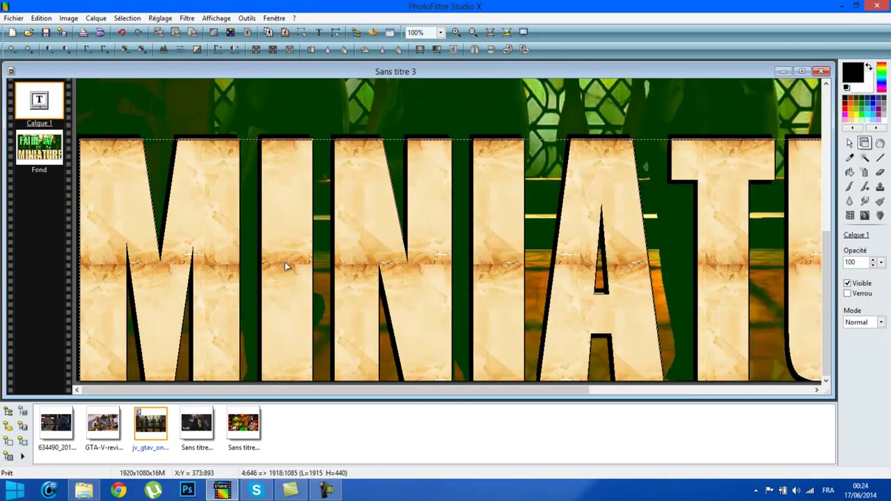
pyautogui.moveTo(290, 223); pyautogui.dragTo(293, 220)
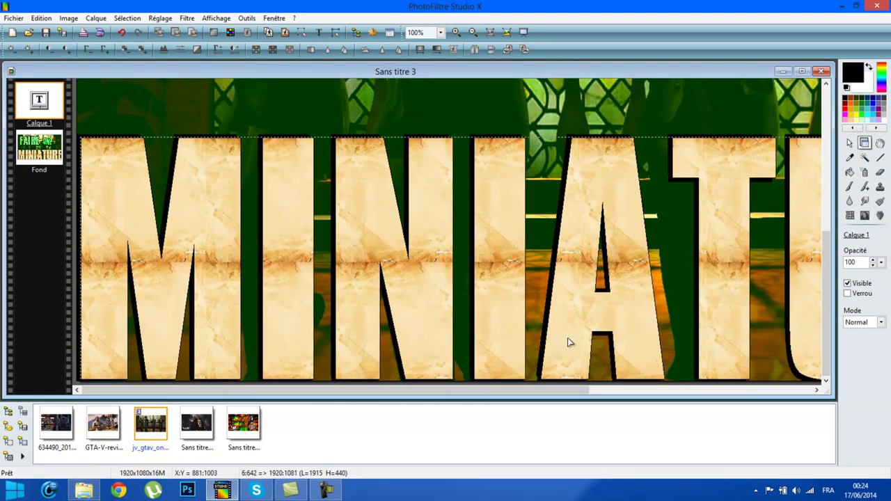
pyautogui.rightClick(413, 231)
pyautogui.click(449, 395)
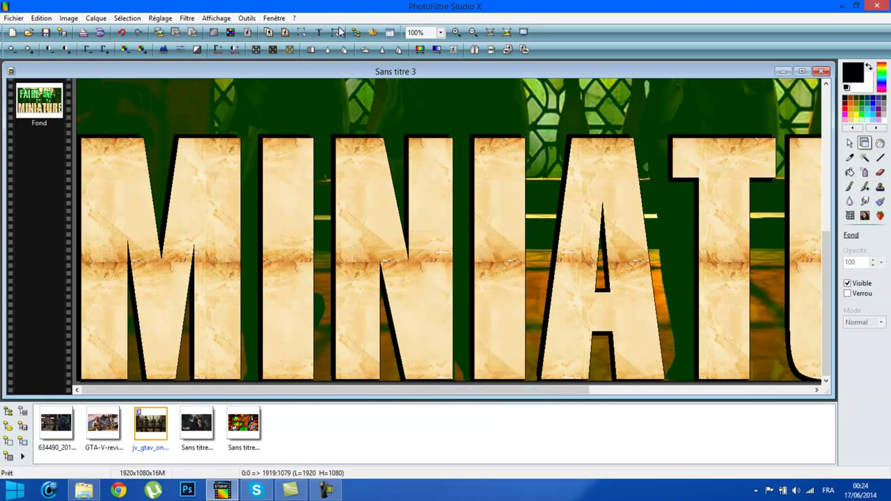
# Add a MINIATURE copy with shadow Delta X 7 and merge it into the background
pyautogui.click(319, 33)
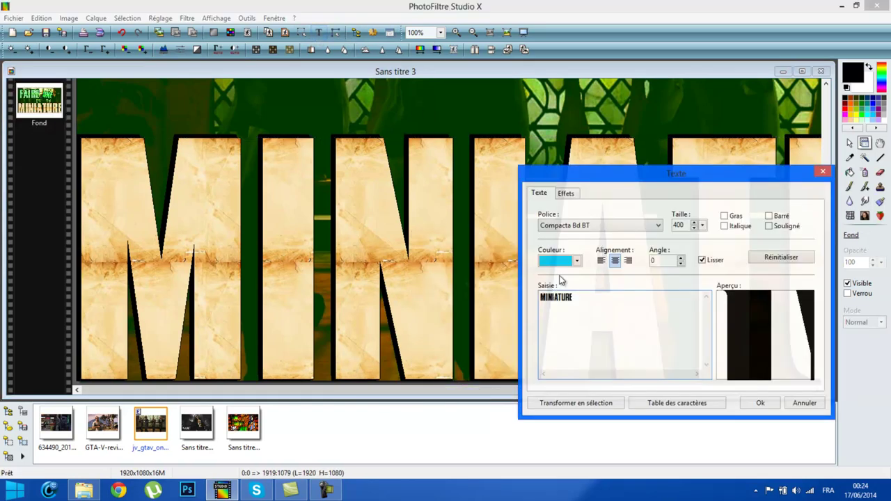
pyautogui.click(570, 192)
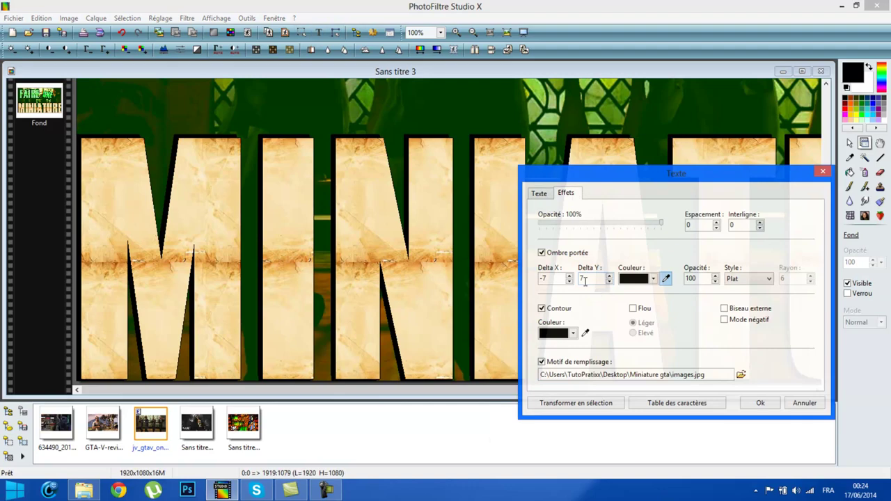
pyautogui.doubleClick(557, 277)
pyautogui.write('7')
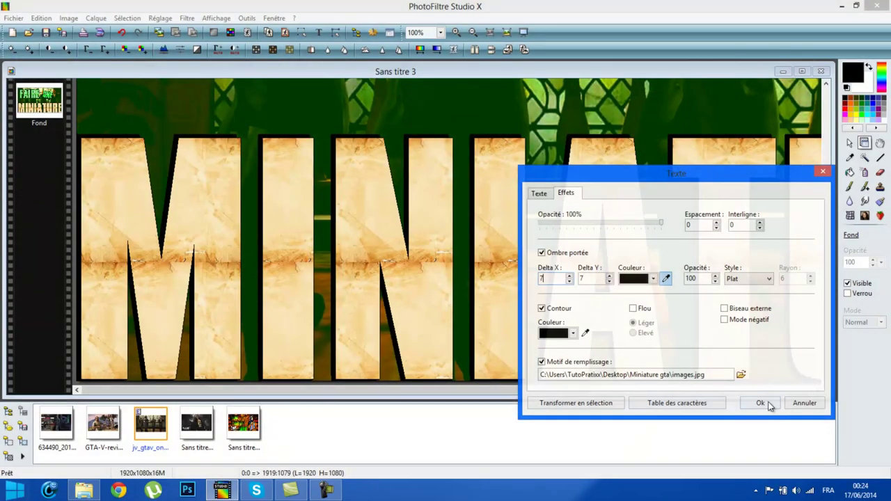
pyautogui.click(769, 404)
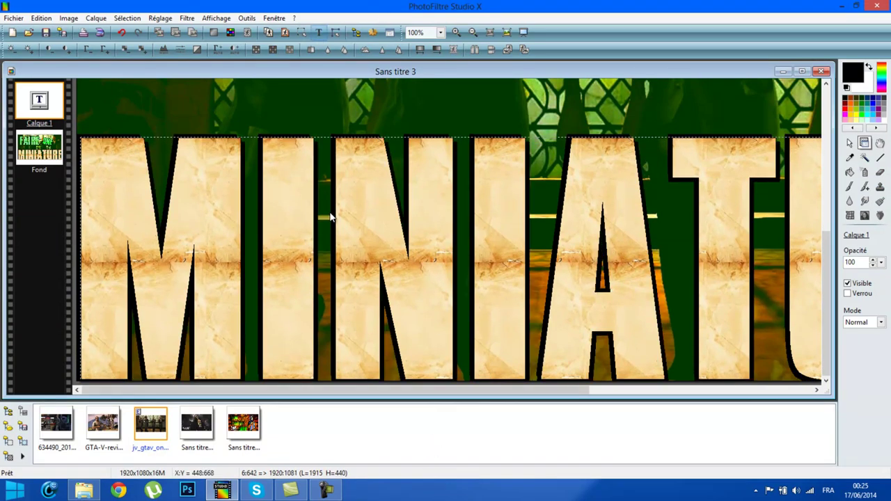
pyautogui.rightClick(335, 276)
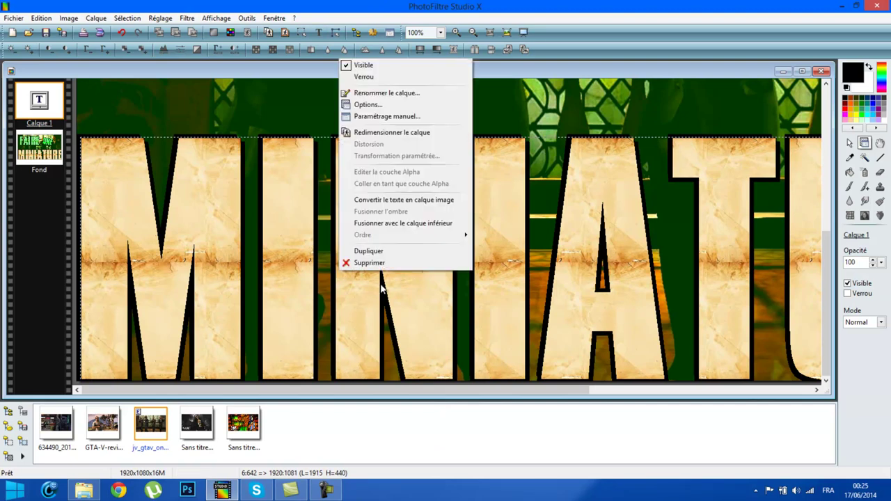
pyautogui.click(410, 223)
# Add another MINIATURE copy with shadow Delta Y -7 and move it onto the original word
pyautogui.click(320, 32)
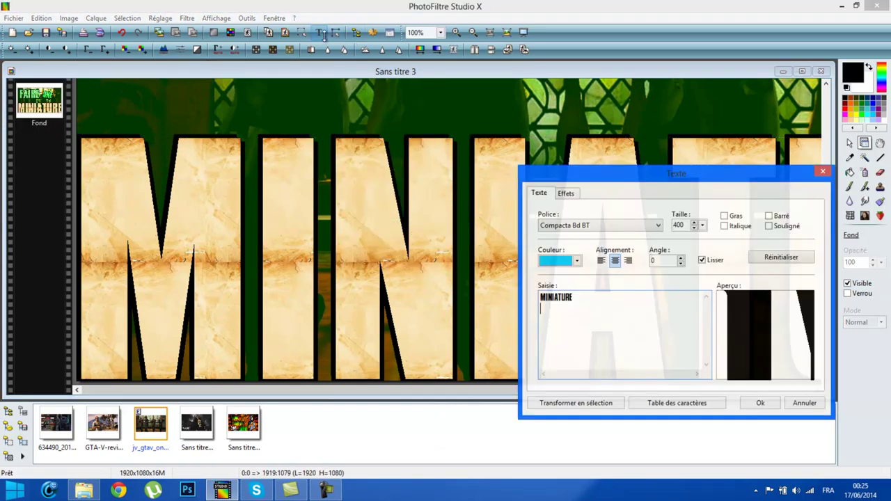
pyautogui.click(573, 195)
pyautogui.doubleClick(583, 278)
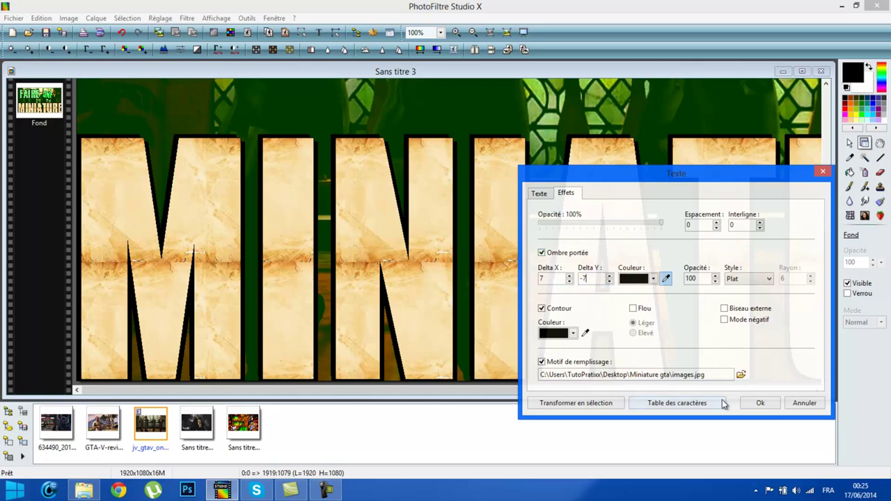
pyautogui.click(752, 403)
pyautogui.moveTo(486, 216); pyautogui.dragTo(489, 247)
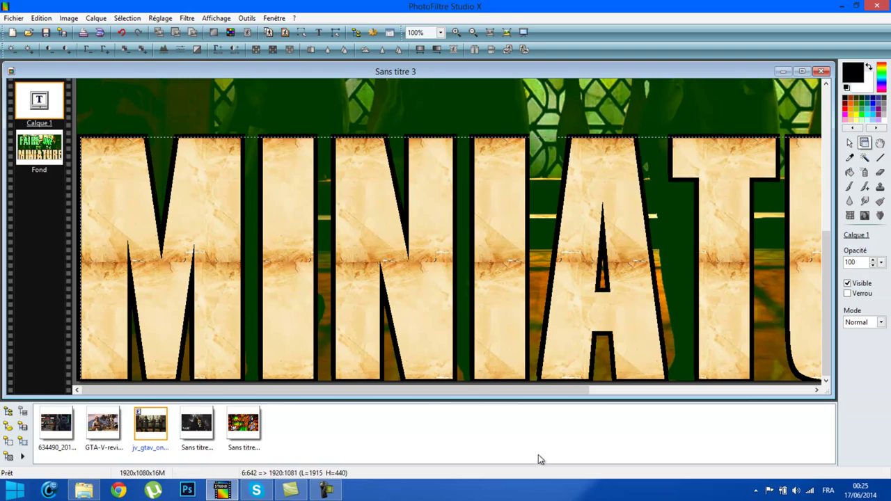
# Merge the shadowed text copy into the layer below
pyautogui.scroll(-2, 480, 150)
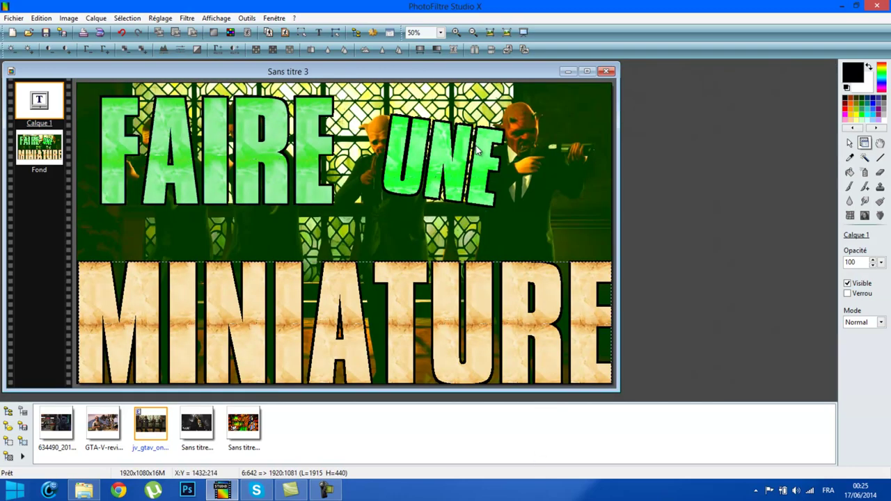
pyautogui.rightClick(408, 346)
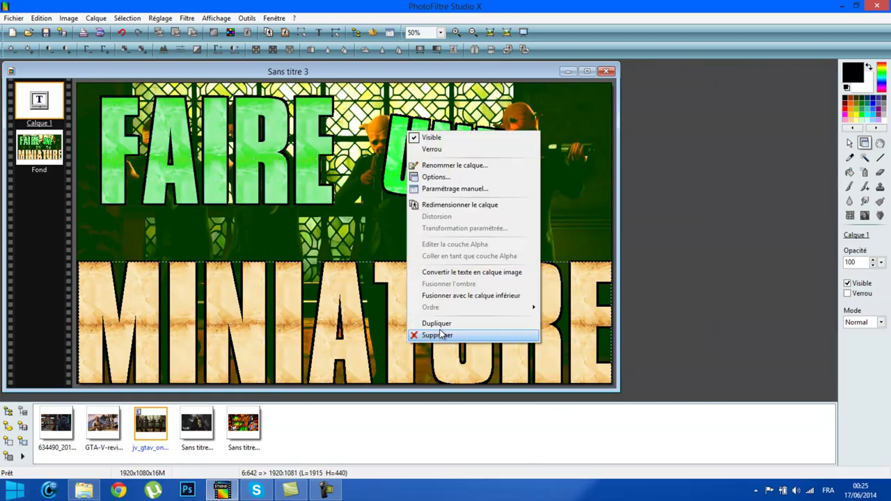
pyautogui.click(472, 291)
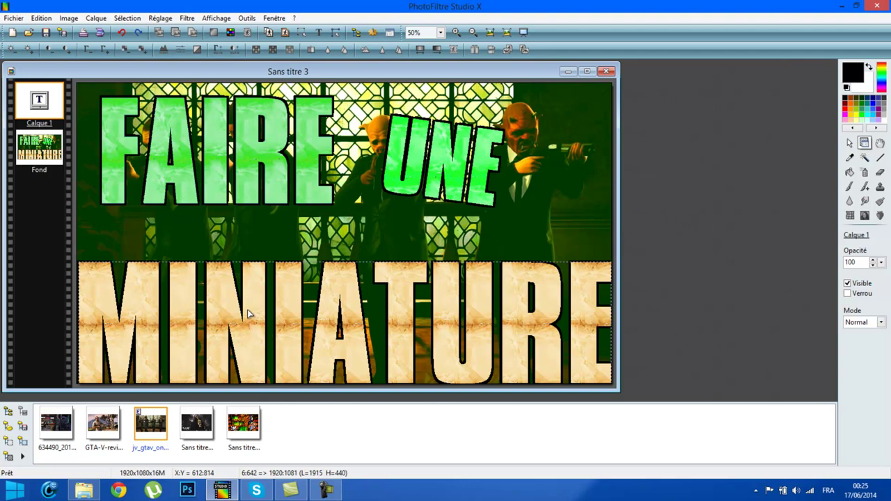
pyautogui.click(160, 18)
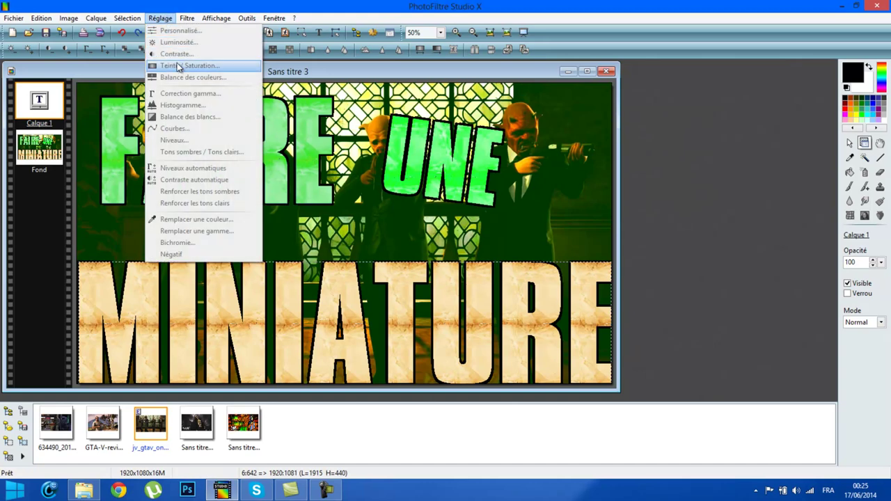
# Convert the MINIATURE text layer into an image layer with Convertir le texte en calque image
pyautogui.rightClick(256, 77)
pyautogui.click(278, 218)
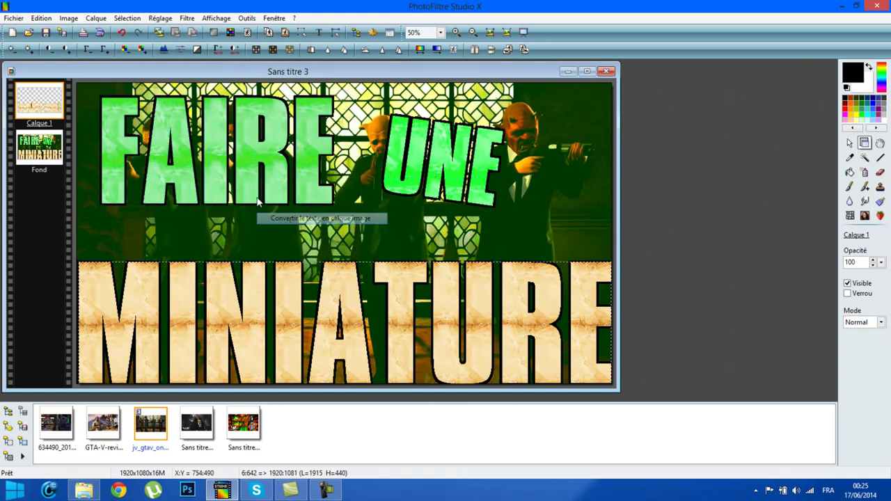
pyautogui.click(160, 18)
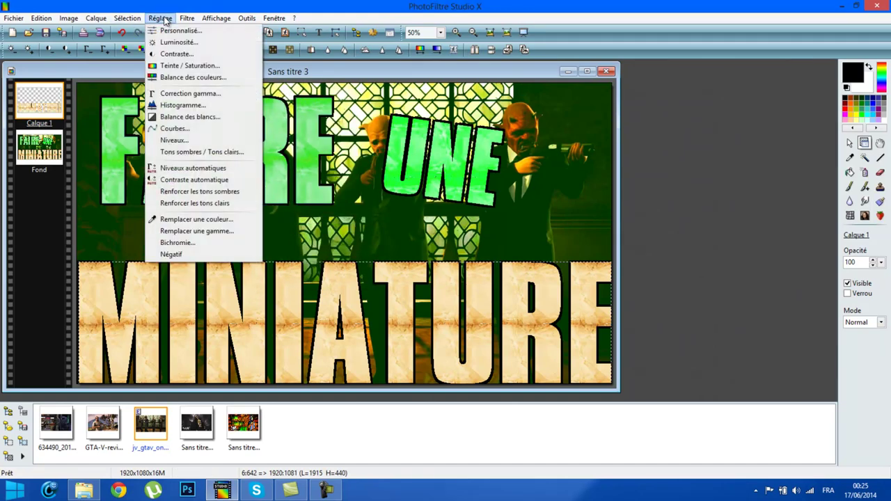
# Apply Teinte / Saturation with saturation 100% and hue 66° to turn MINIATURE green
pyautogui.click(188, 67)
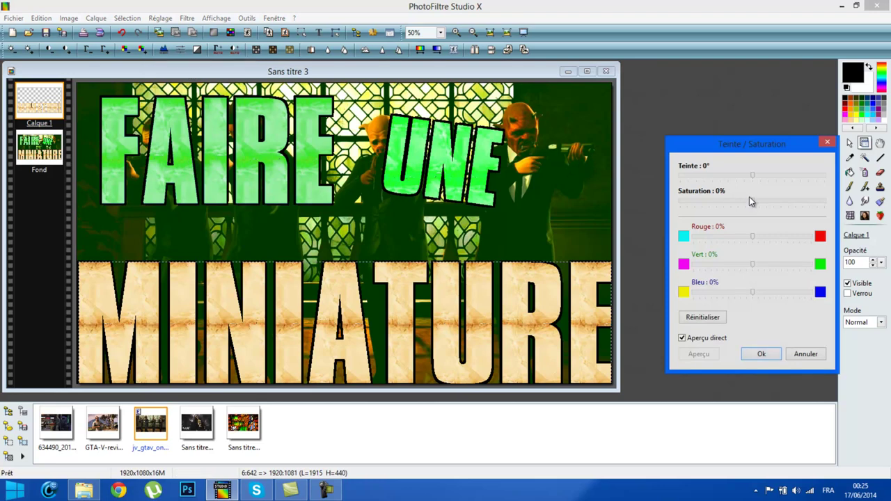
pyautogui.moveTo(752, 200); pyautogui.dragTo(862, 203)
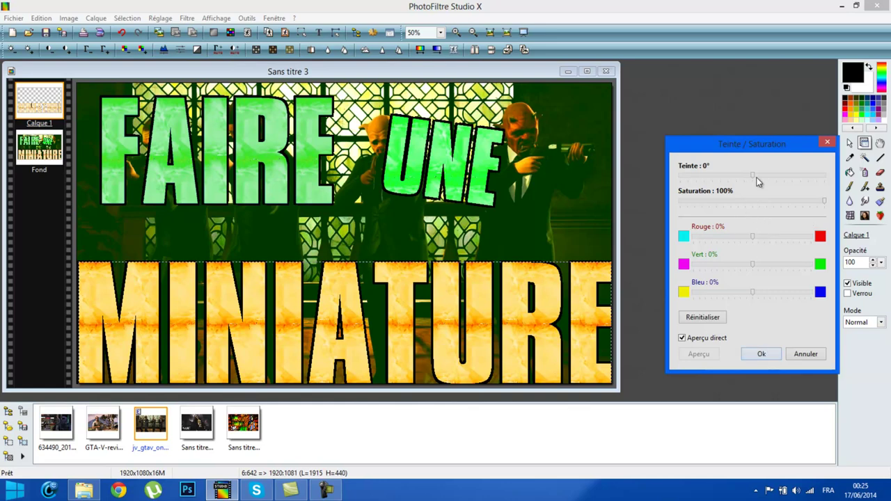
pyautogui.moveTo(770, 176); pyautogui.dragTo(781, 180)
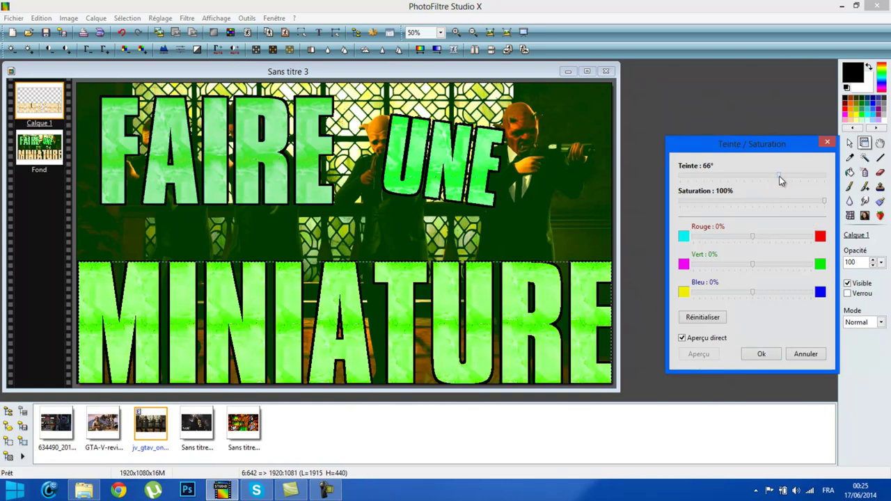
pyautogui.click(764, 353)
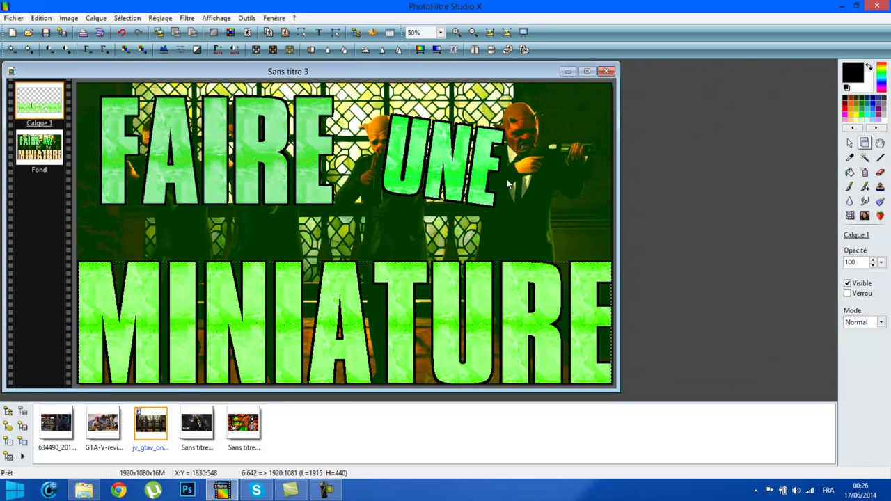
# Raise the MINIATURE lettering's contrast to 100%
pyautogui.click(173, 18)
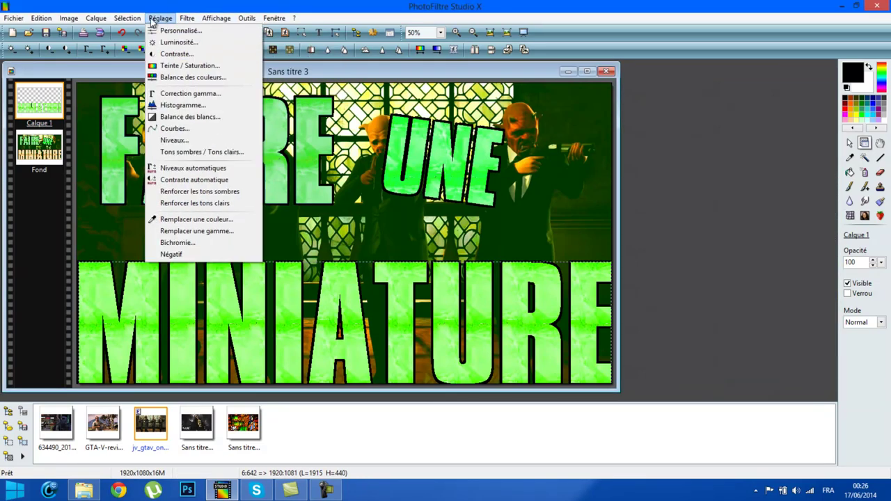
pyautogui.click(176, 53)
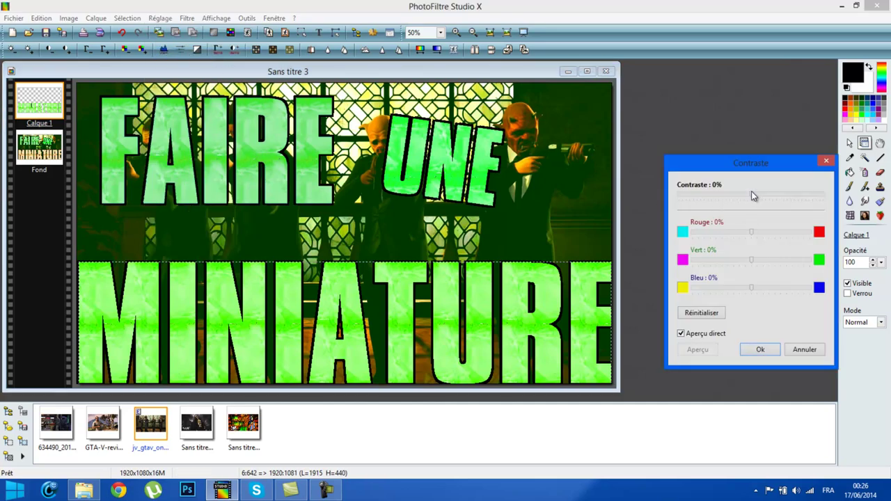
pyautogui.moveTo(752, 196); pyautogui.dragTo(883, 197)
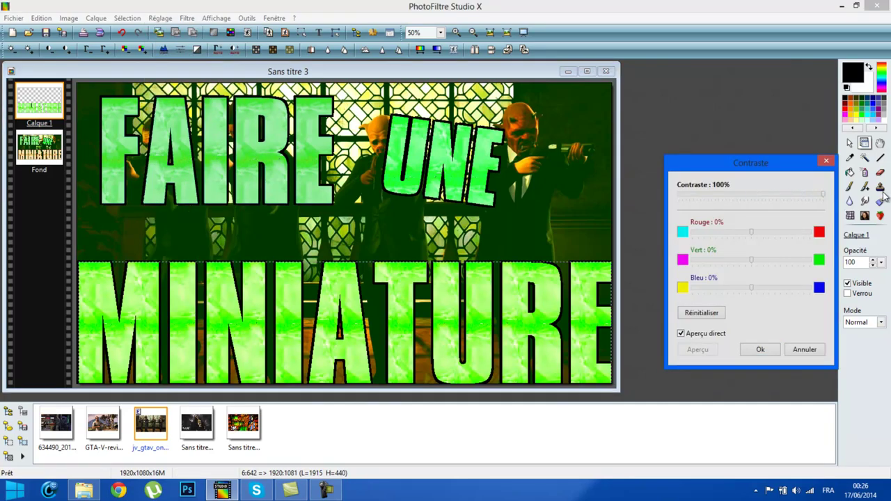
pyautogui.click(762, 354)
# Apply a gamma correction with Niveau 0,70 to the lettering
pyautogui.click(160, 18)
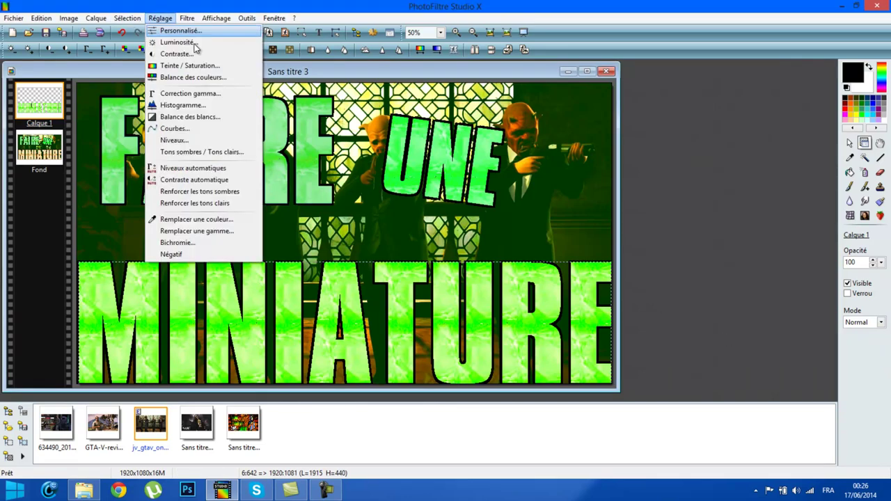
pyautogui.click(204, 94)
pyautogui.moveTo(732, 254); pyautogui.dragTo(724, 257)
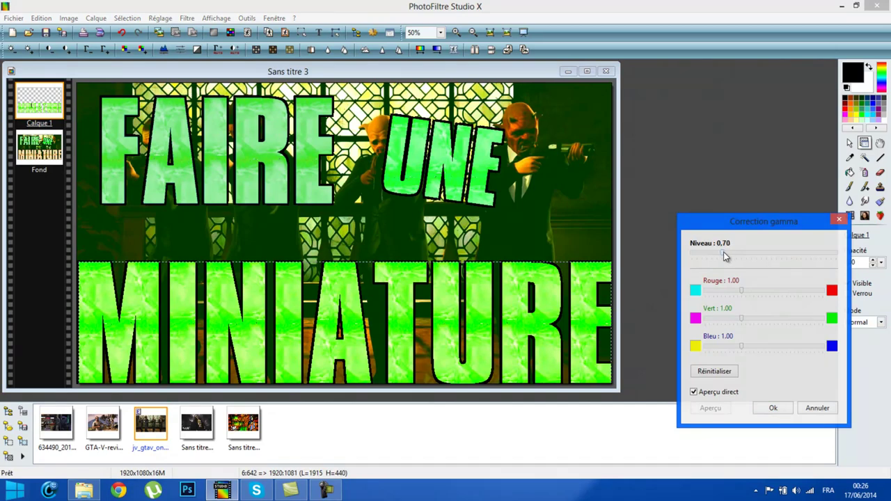
pyautogui.click(784, 411)
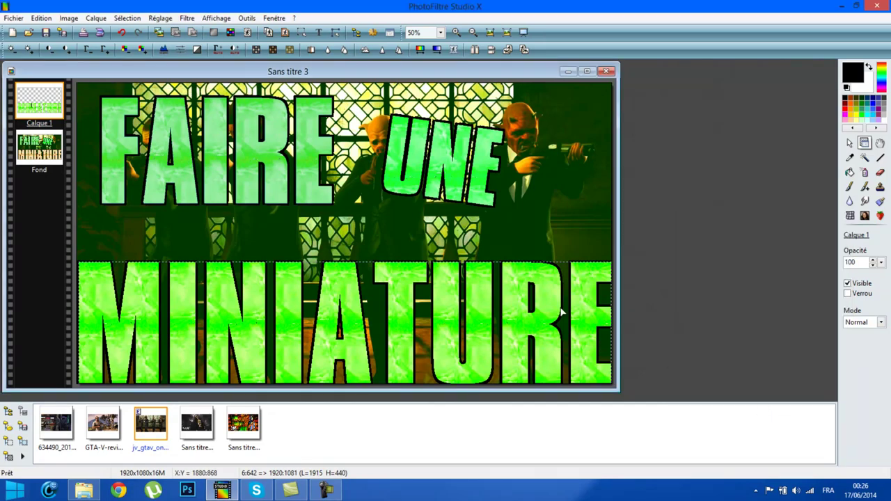
pyautogui.click(160, 18)
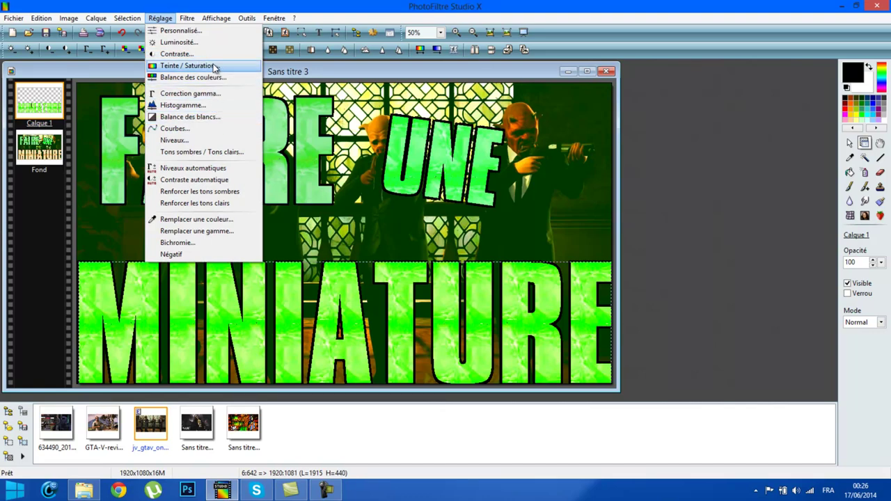
# In Teinte / Saturation, choose the Rouge channel, adjust the hue and set gamma to 0,93
pyautogui.click(212, 32)
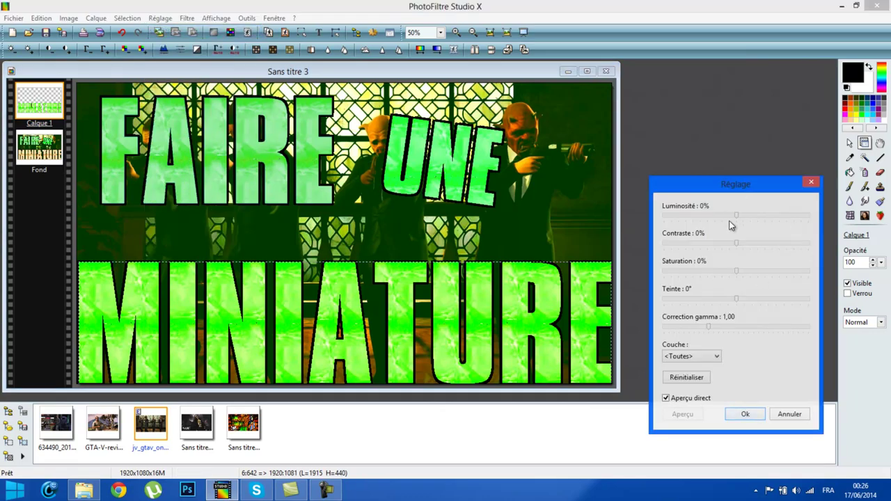
pyautogui.click(716, 356)
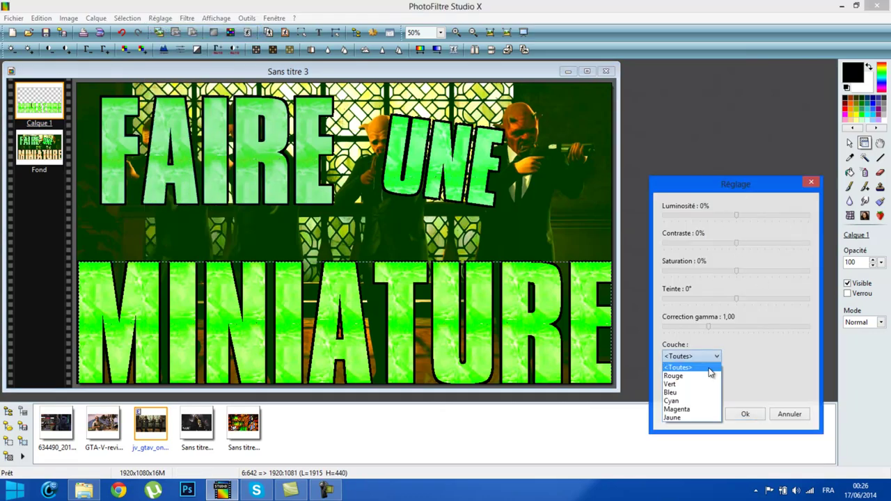
pyautogui.click(709, 372)
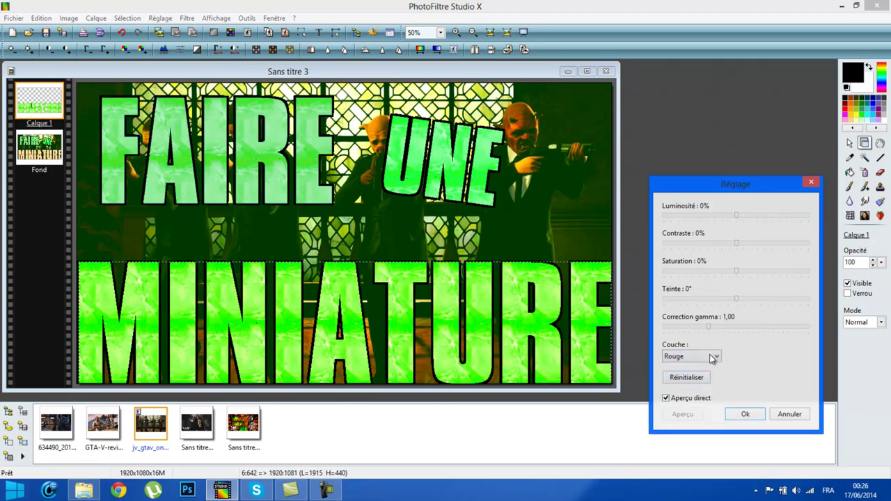
pyautogui.moveTo(736, 298)
pyautogui.mouseDown()
pyautogui.moveTo(684, 306)
pyautogui.moveTo(791, 302)
pyautogui.moveTo(742, 303)
pyautogui.mouseUp()
pyautogui.moveTo(714, 326)
pyautogui.mouseDown()
pyautogui.moveTo(772, 327)
pyautogui.moveTo(707, 326)
pyautogui.mouseUp()
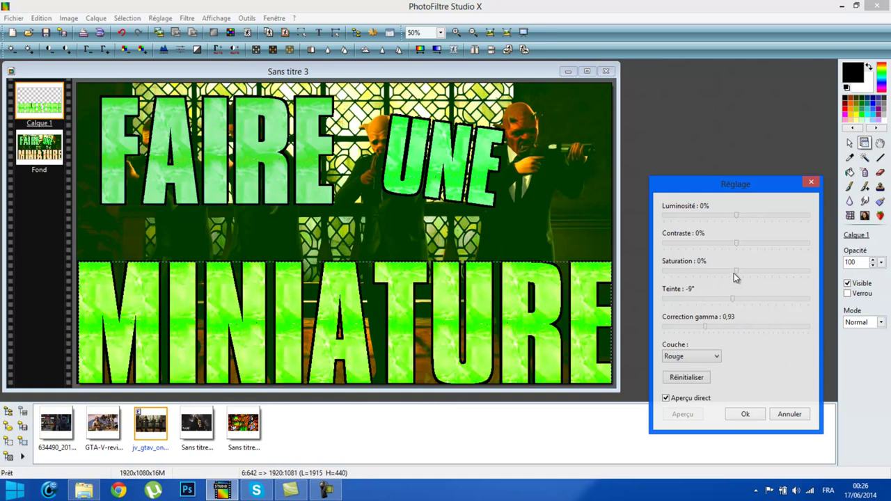
pyautogui.moveTo(723, 300); pyautogui.dragTo(738, 301)
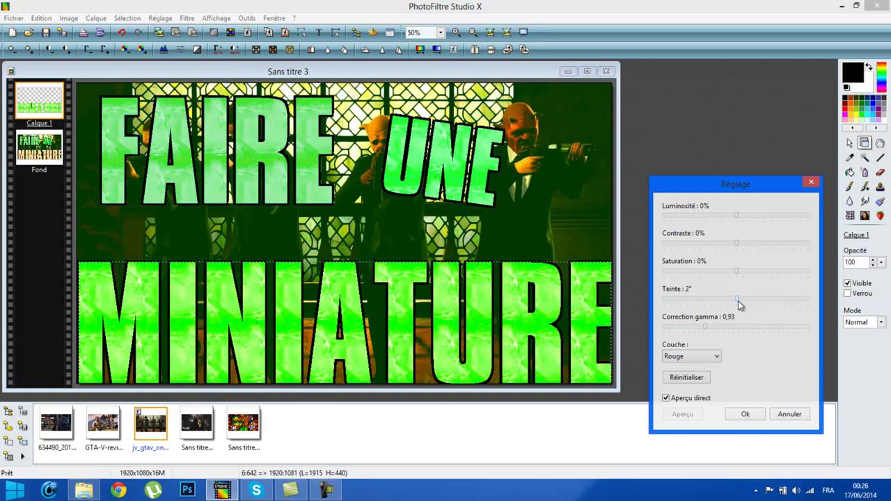
# Set brightness to 29%, contrast to -1% and saturation to 100%
pyautogui.moveTo(736, 215); pyautogui.dragTo(767, 220)
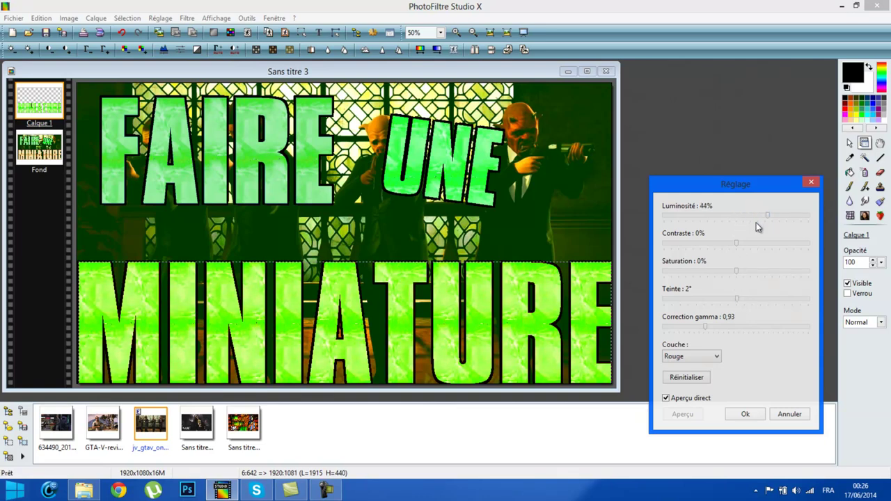
pyautogui.click(750, 223)
pyautogui.moveTo(737, 244)
pyautogui.mouseDown()
pyautogui.moveTo(762, 245)
pyautogui.moveTo(738, 245)
pyautogui.mouseUp()
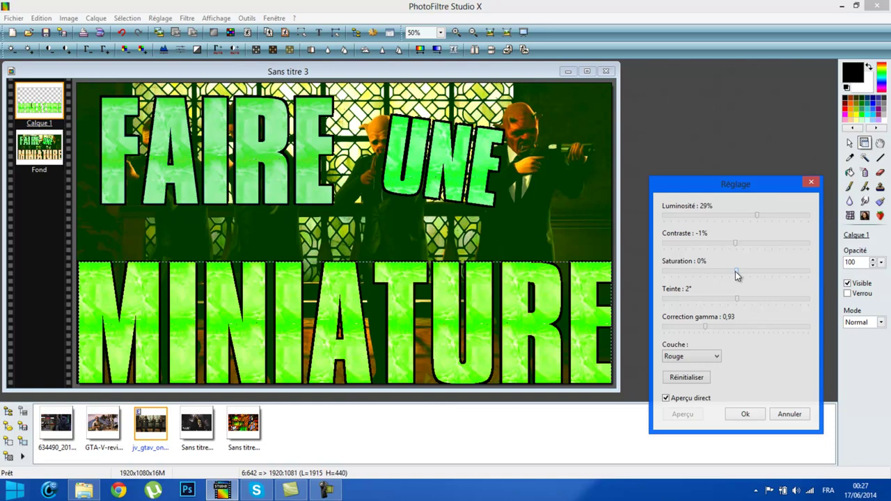
pyautogui.moveTo(737, 273); pyautogui.dragTo(703, 278)
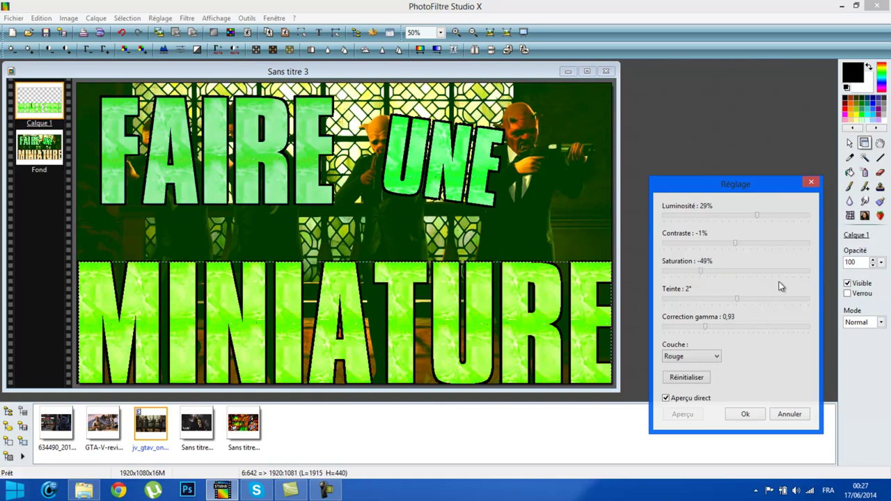
pyautogui.moveTo(712, 274)
pyautogui.mouseDown()
pyautogui.moveTo(761, 276)
pyautogui.moveTo(741, 272)
pyautogui.mouseUp()
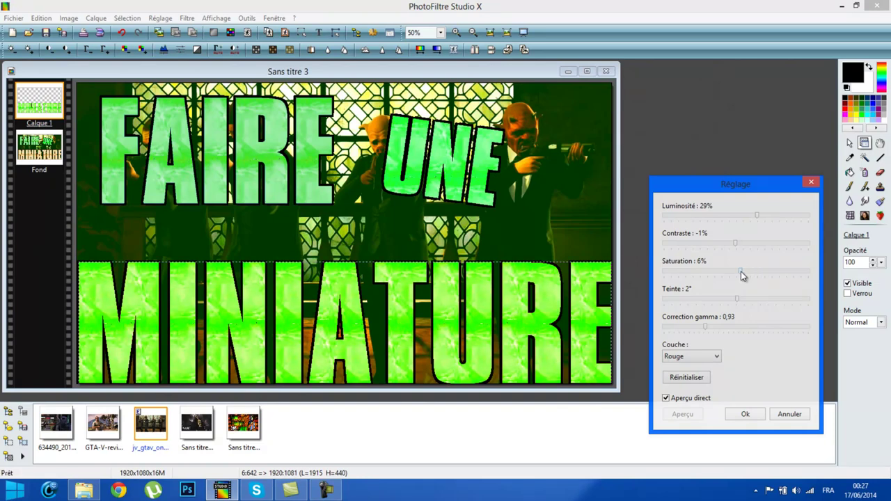
pyautogui.moveTo(741, 274); pyautogui.dragTo(817, 276)
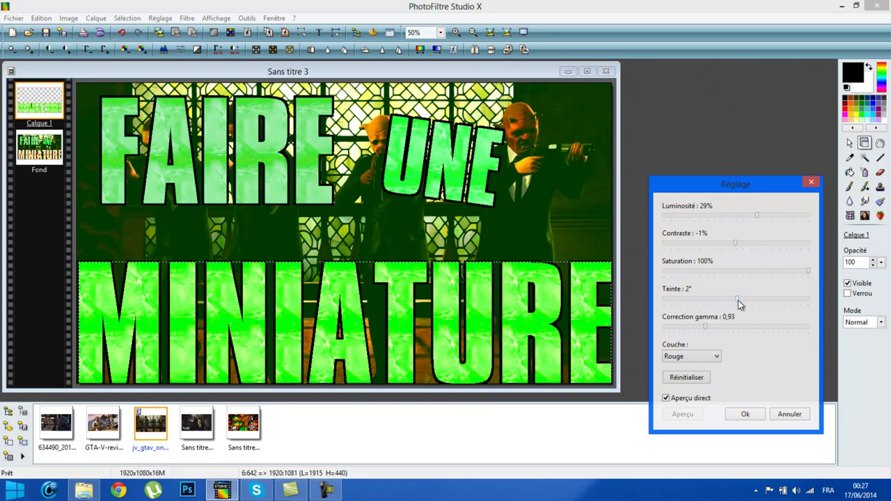
# Try the Vert, Rouge, Magenta and Jaune channels, then apply the adjustment
pyautogui.click(703, 358)
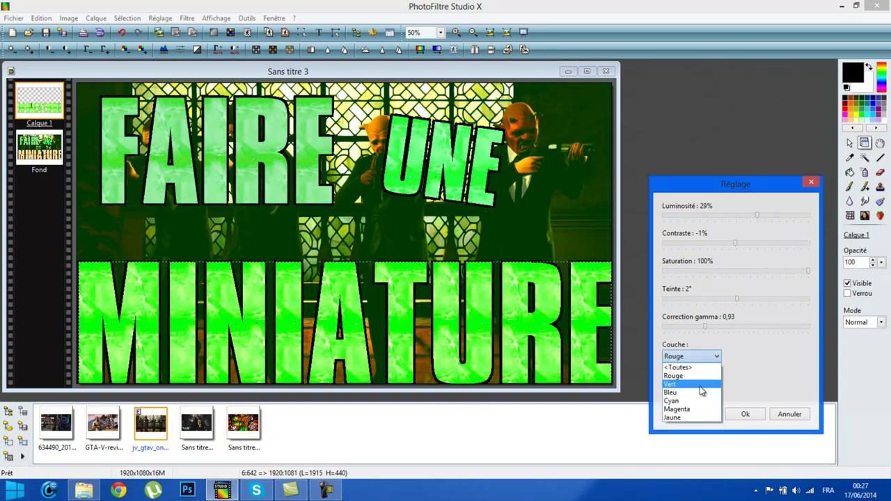
pyautogui.click(701, 387)
pyautogui.click(706, 358)
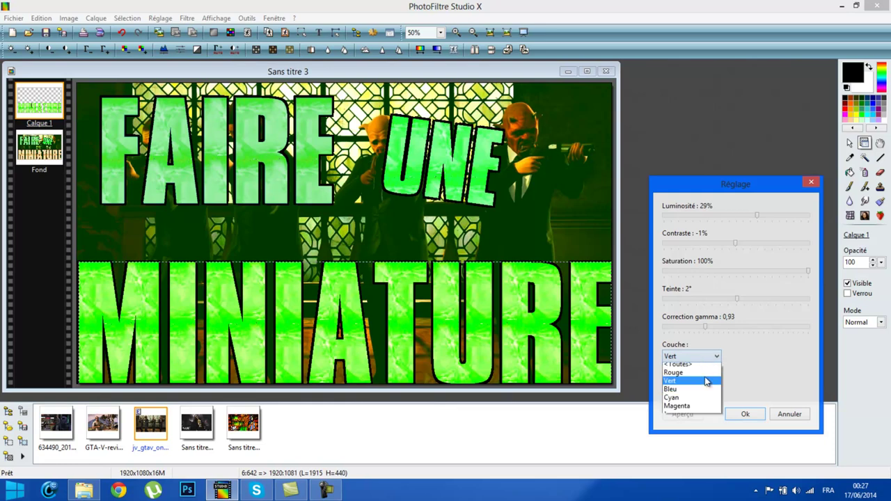
pyautogui.click(703, 372)
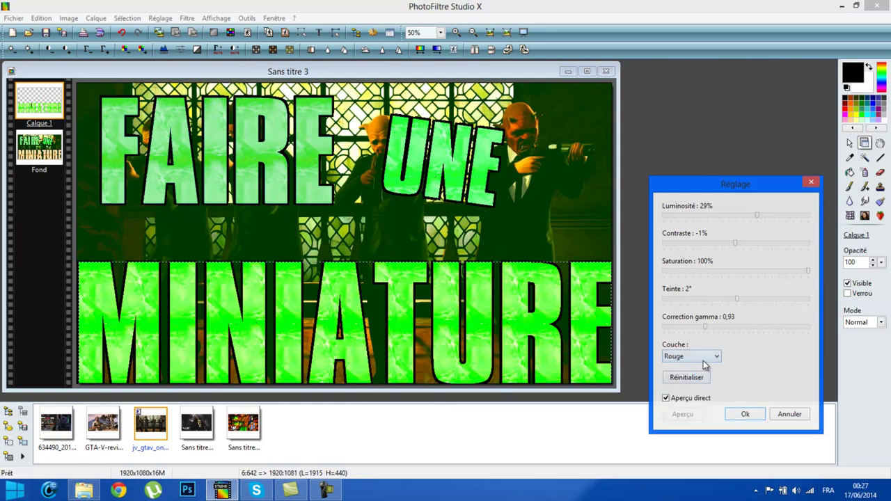
pyautogui.click(705, 358)
pyautogui.click(705, 407)
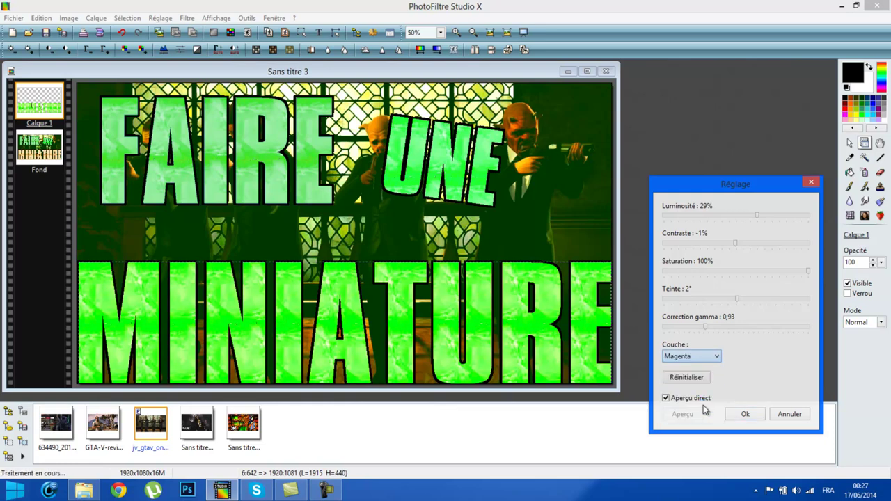
pyautogui.click(705, 357)
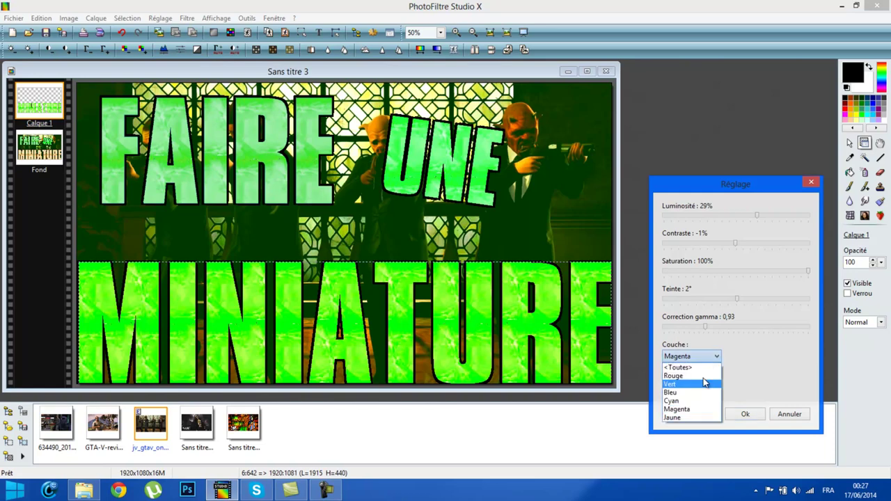
pyautogui.click(701, 418)
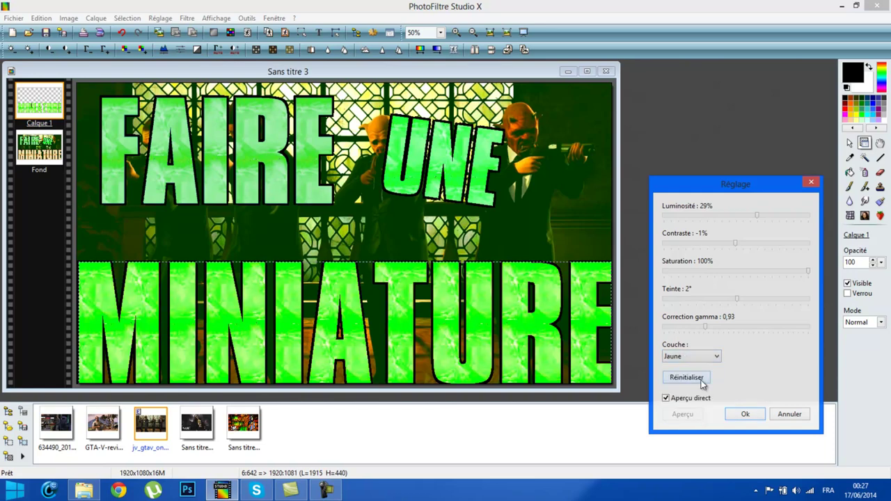
pyautogui.click(744, 414)
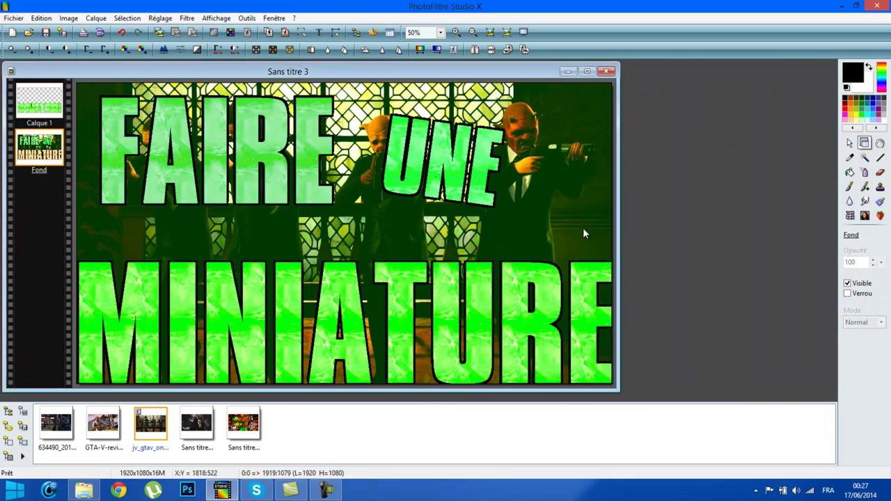
# Merge the green MINIATURE layer Calque 1 into Fond with Fusionner avec le calque inférieur
pyautogui.scroll(1, 531, 240)
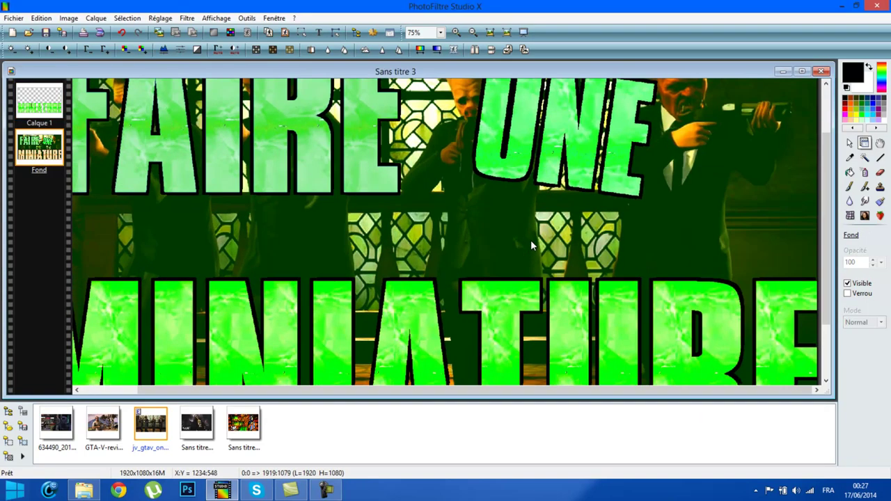
pyautogui.scroll(-2, 531, 239)
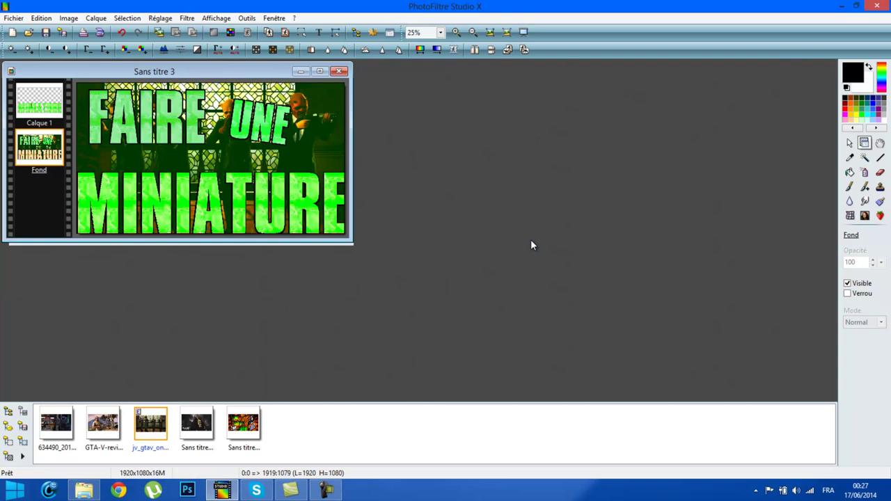
pyautogui.scroll(1, 531, 239)
pyautogui.scroll(1, 523, 227)
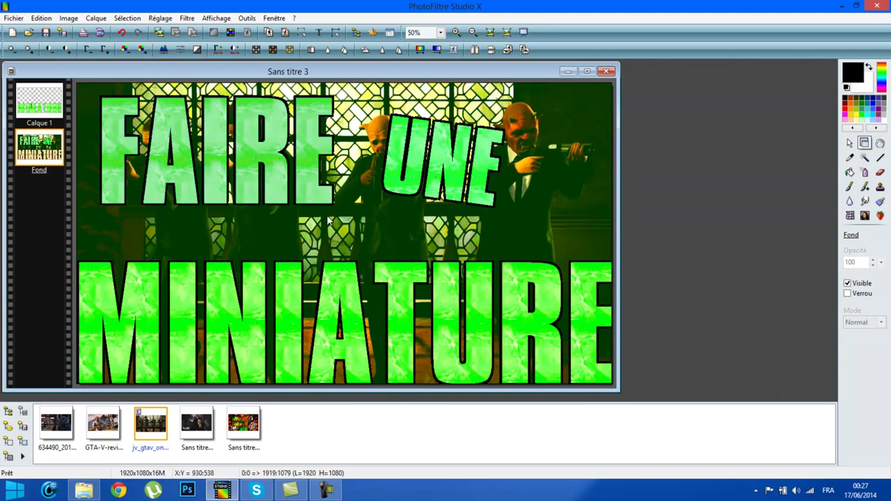
pyautogui.click(152, 272)
pyautogui.rightClick(174, 297)
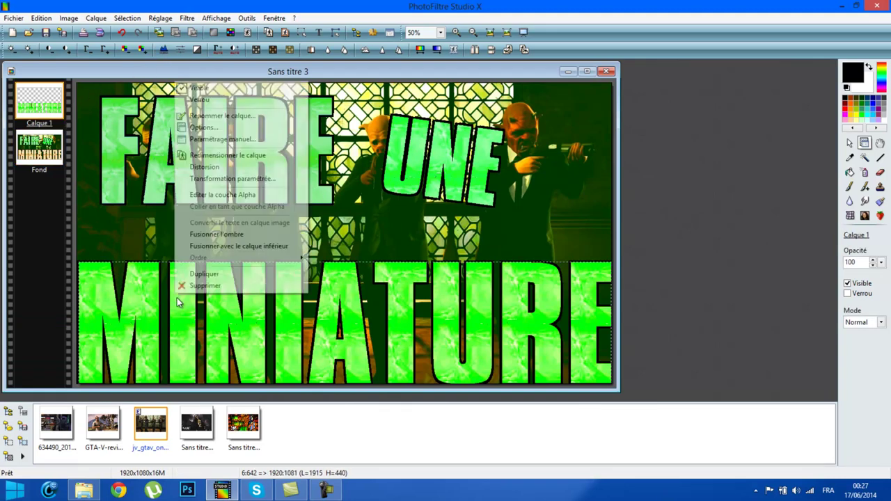
pyautogui.click(230, 246)
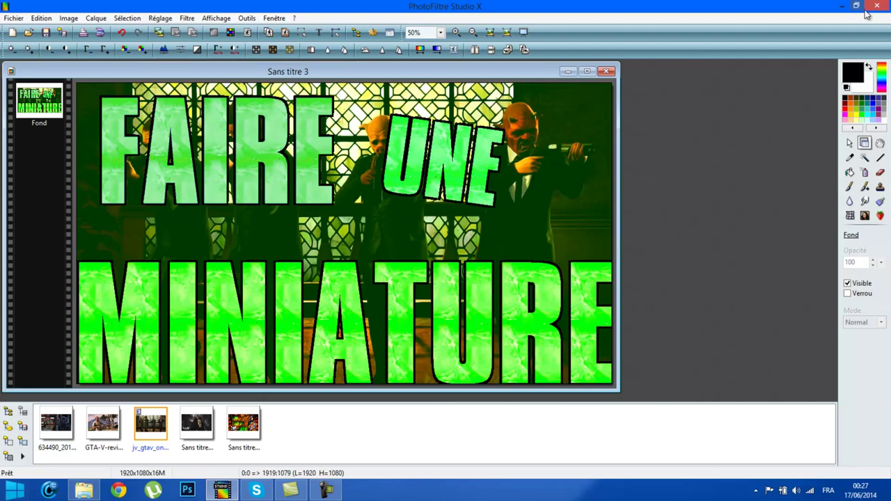
# Open gta-v-logo-blanc-HD.png from Miniature gta > Les texture in PhotoFiltre
pyautogui.click(837, 5)
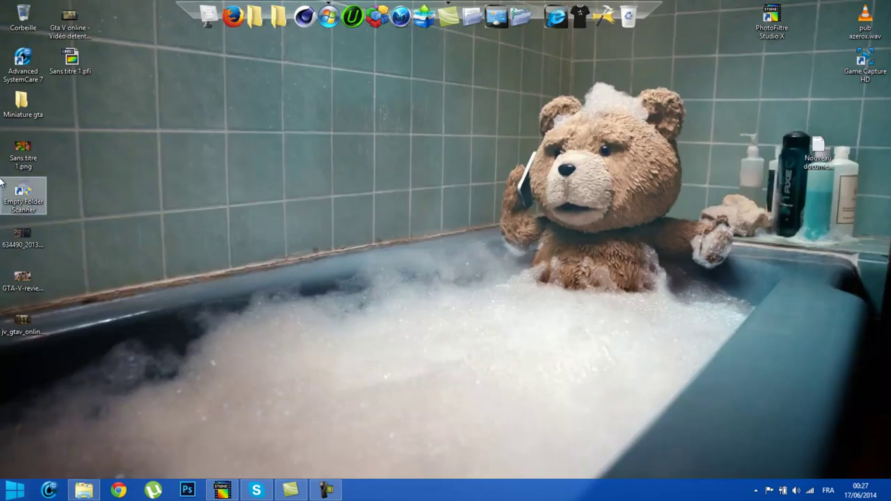
pyautogui.doubleClick(23, 103)
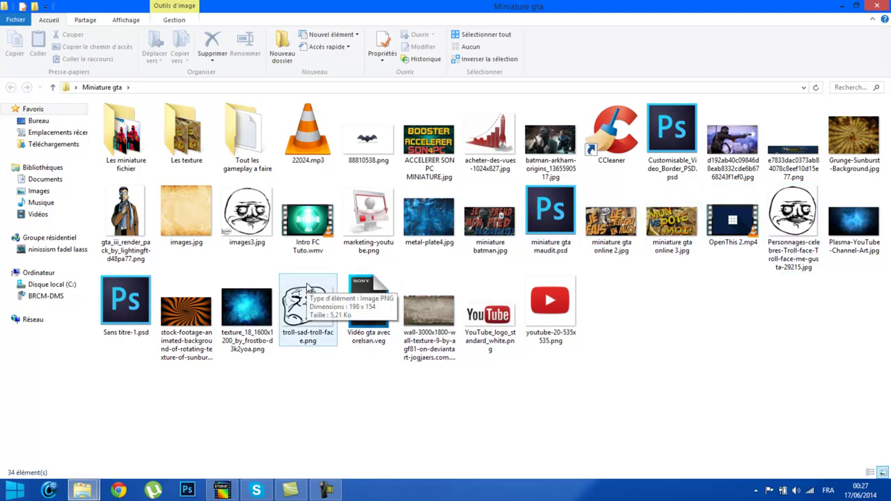
pyautogui.doubleClick(183, 159)
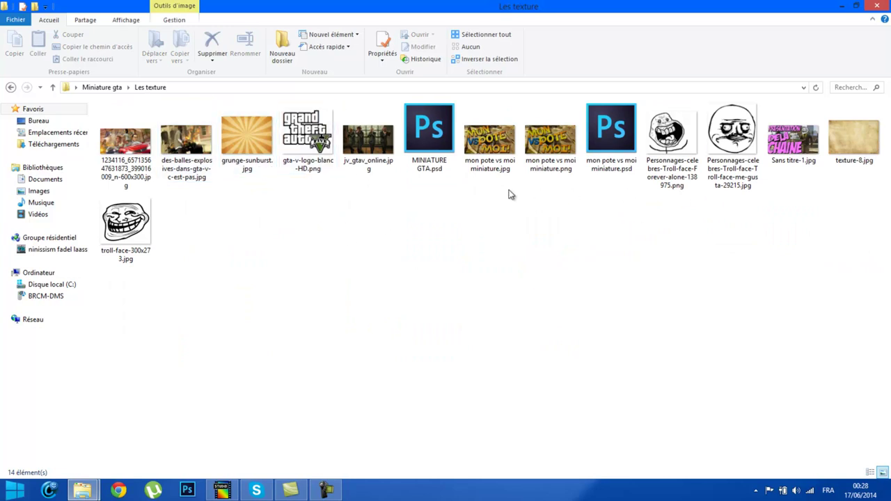
pyautogui.moveTo(308, 139); pyautogui.dragTo(325, 489)
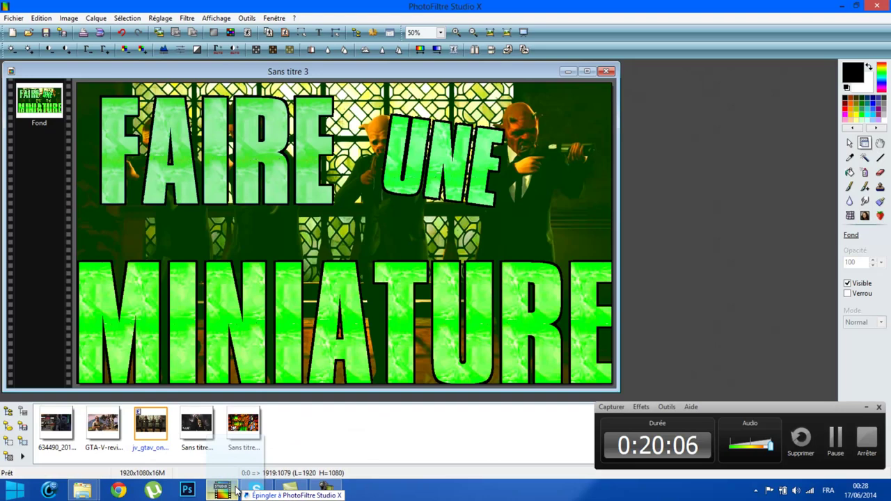
pyautogui.moveTo(325, 489)
pyautogui.mouseDown()
pyautogui.moveTo(270, 424)
pyautogui.moveTo(289, 446)
pyautogui.mouseUp()
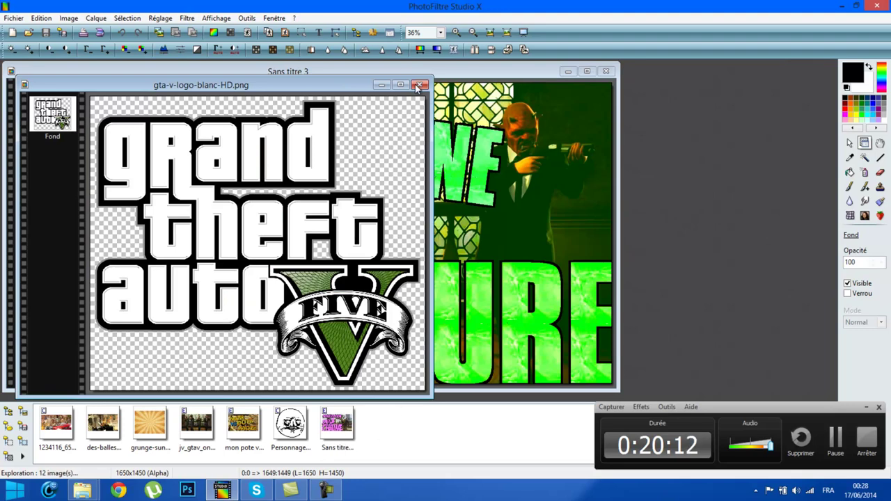
# Close the logo window and drop the GTA V logo onto the thumbnail as a layer
pyautogui.click(419, 86)
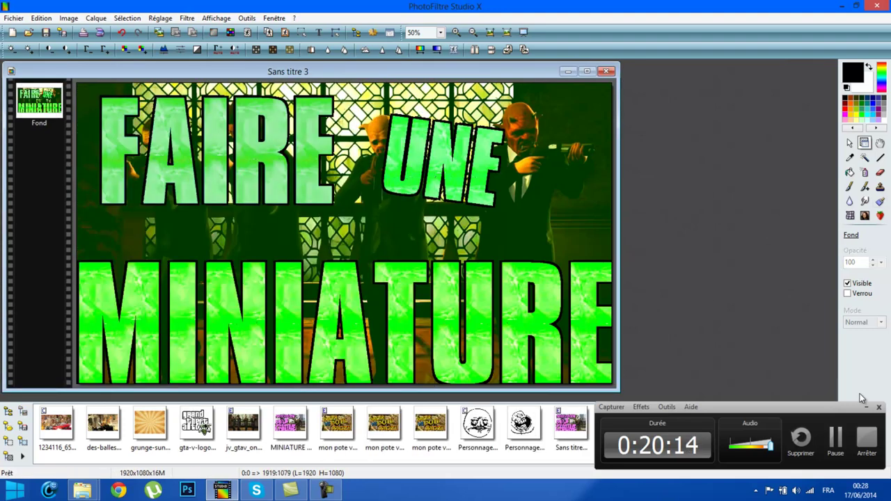
pyautogui.click(869, 426)
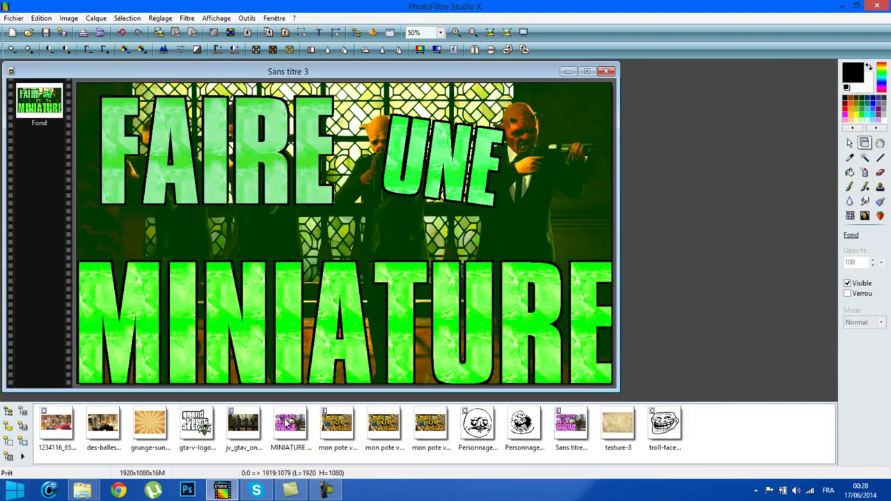
pyautogui.moveTo(198, 421); pyautogui.dragTo(472, 181)
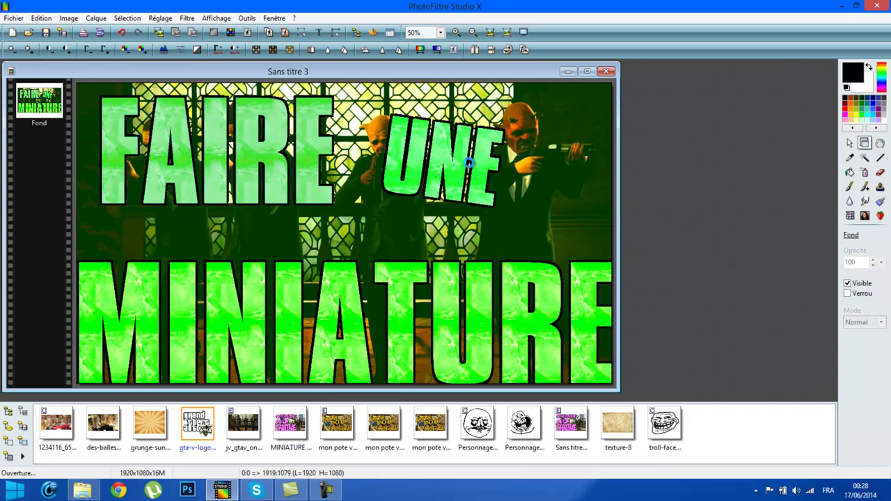
pyautogui.rightClick(389, 202)
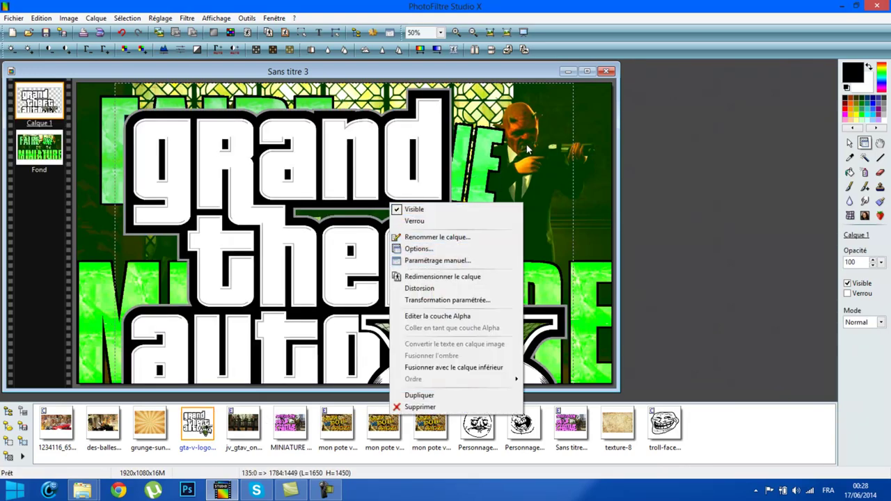
# Shrink the logo layer into the top-right corner and validate the resize
pyautogui.click(498, 277)
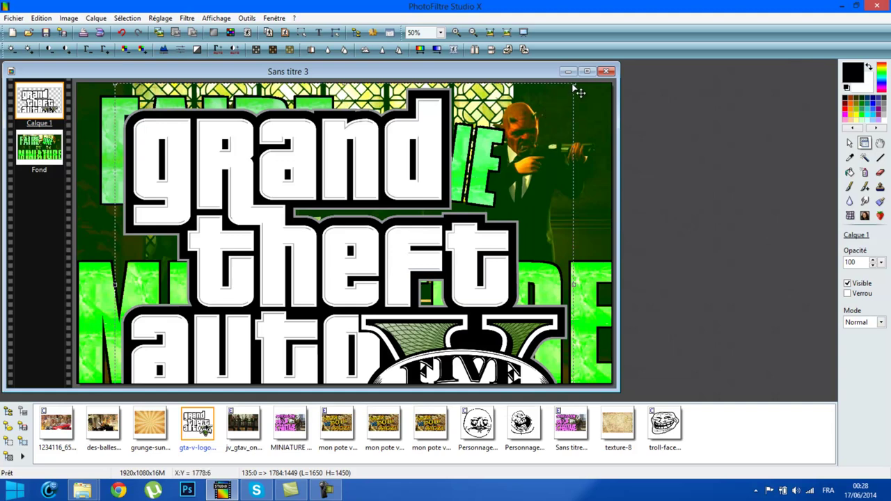
pyautogui.moveTo(474, 171)
pyautogui.mouseDown()
pyautogui.moveTo(430, 253)
pyautogui.moveTo(355, 277)
pyautogui.mouseUp()
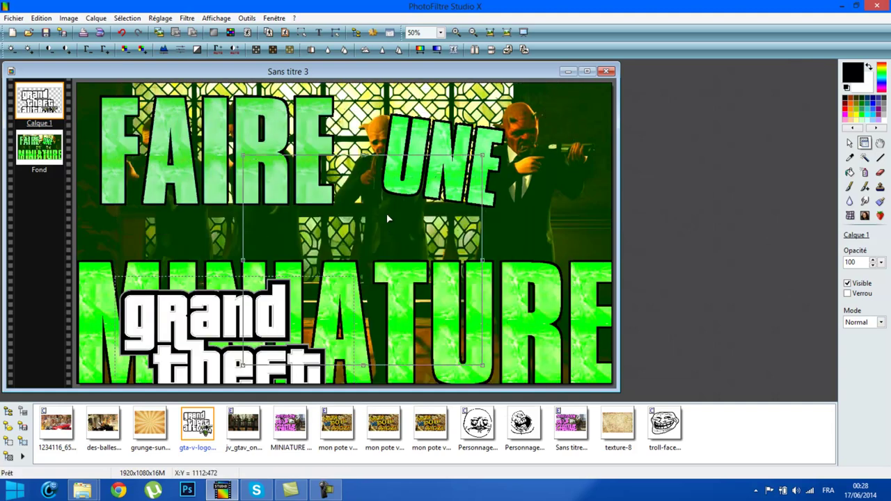
pyautogui.moveTo(262, 354); pyautogui.dragTo(515, 160)
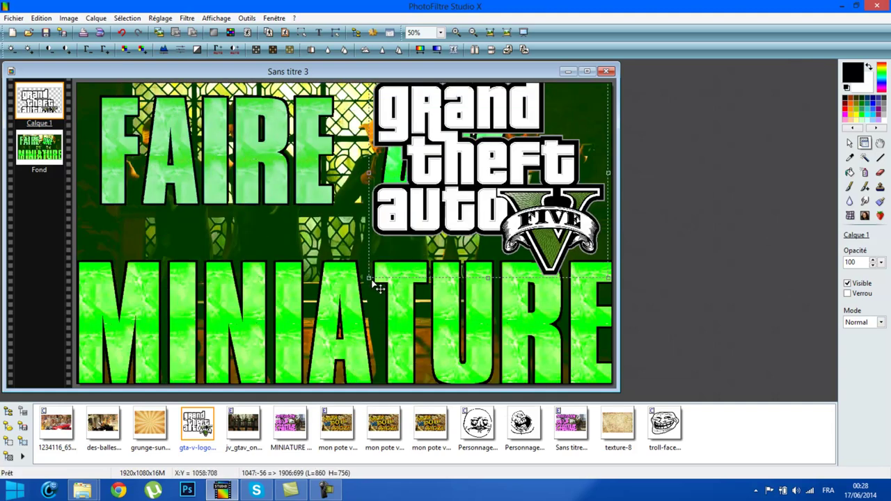
pyautogui.moveTo(370, 278); pyautogui.dragTo(507, 227)
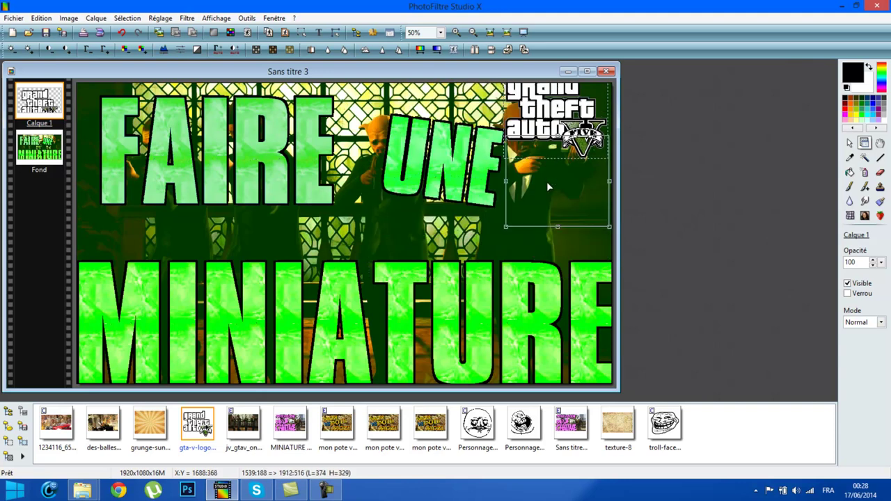
pyautogui.moveTo(548, 186)
pyautogui.mouseDown()
pyautogui.moveTo(548, 210)
pyautogui.moveTo(563, 144)
pyautogui.mouseUp()
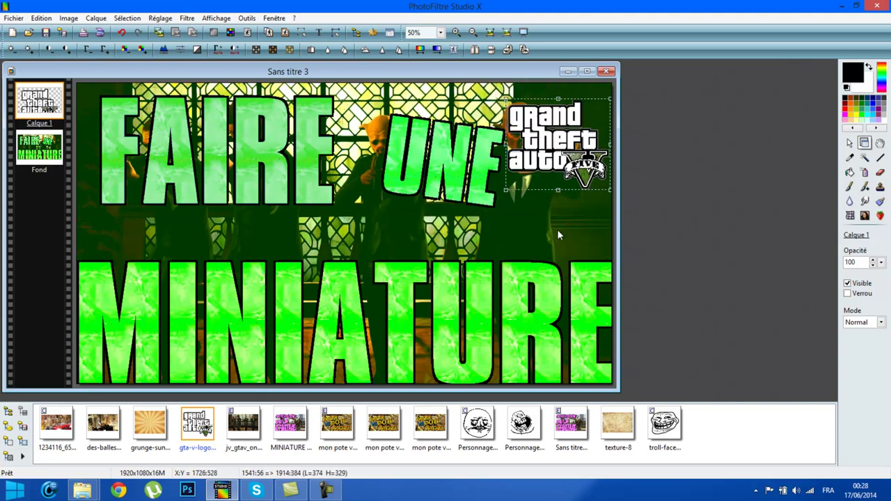
pyautogui.rightClick(551, 139)
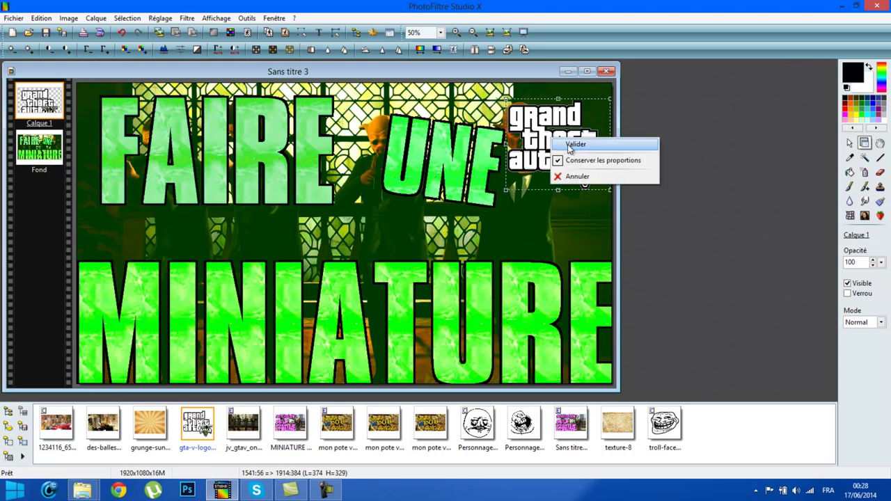
pyautogui.click(568, 145)
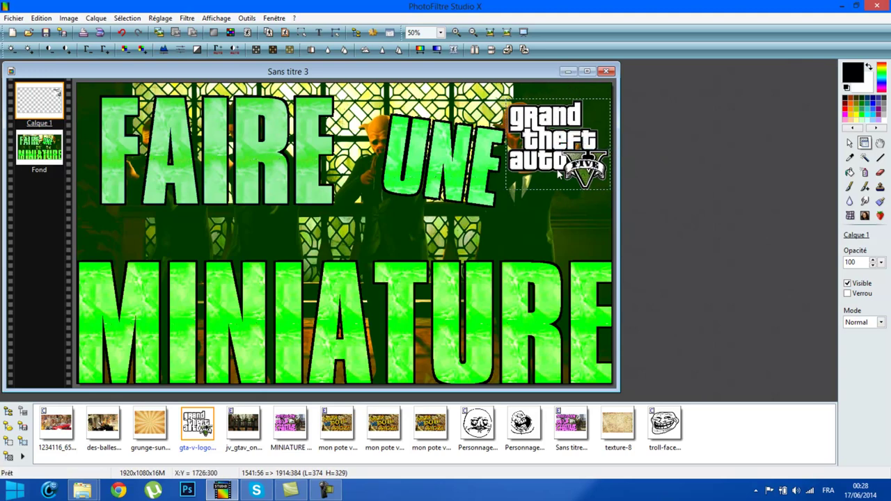
# Reselect the Fond background layer
pyautogui.click(498, 120)
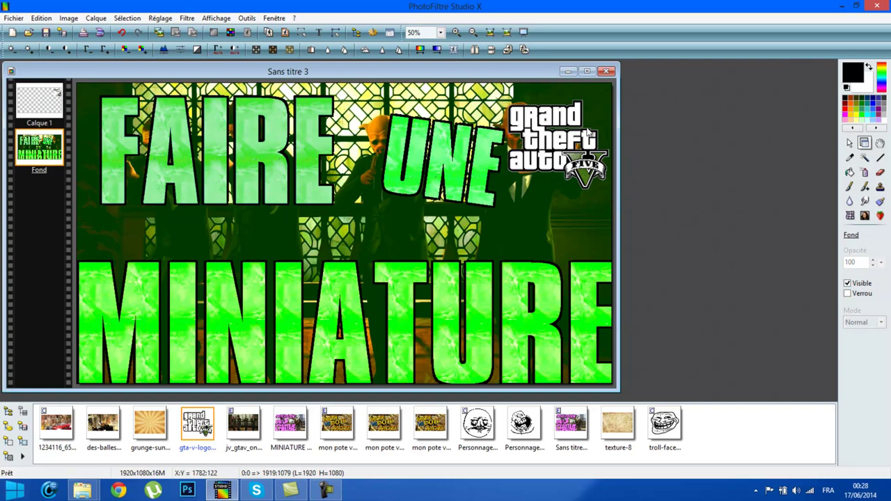
pyautogui.scroll(1, 598, 142)
pyautogui.scroll(-2, 610, 152)
pyautogui.scroll(-1, 610, 152)
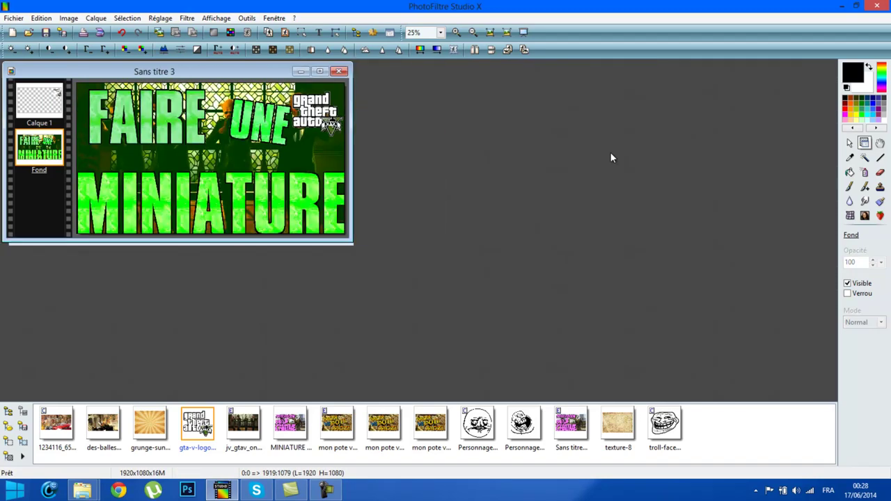
pyautogui.scroll(2, 610, 152)
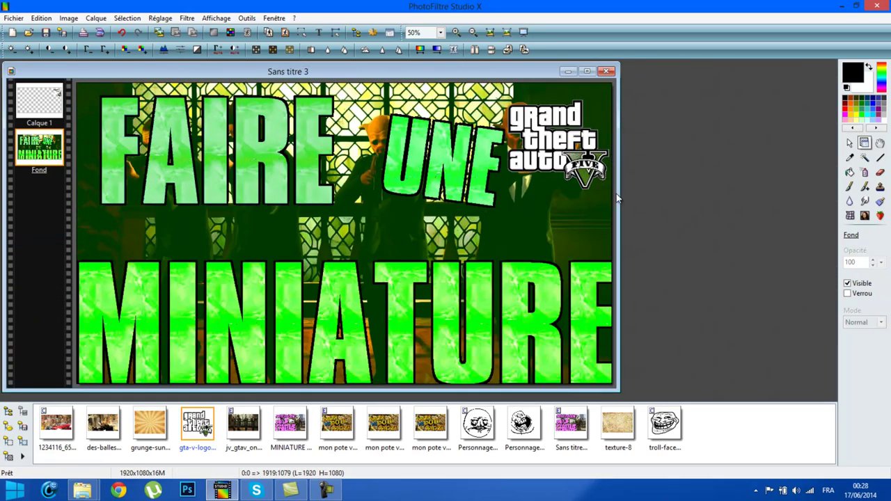